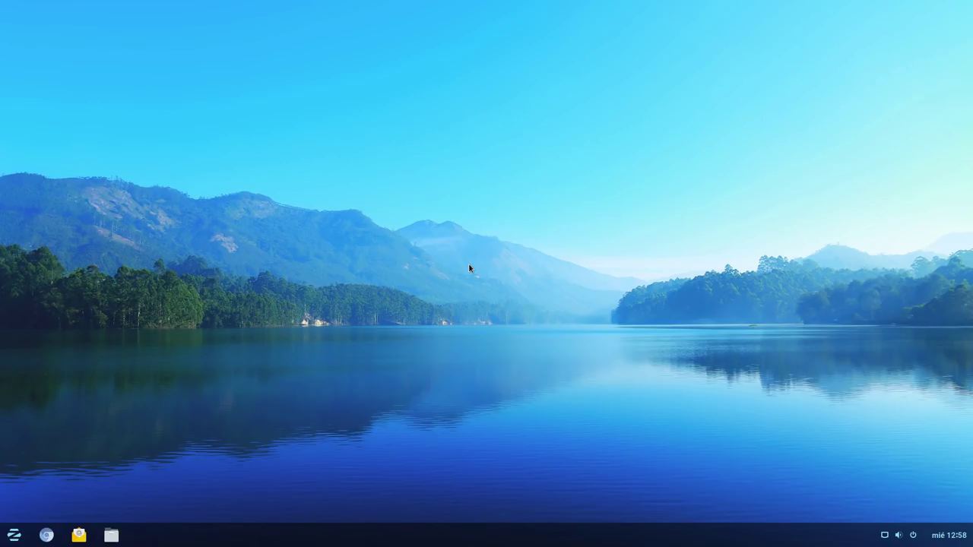
# - Open the Chromium browser and go to distrowatch.com
pyautogui.click(47, 535)
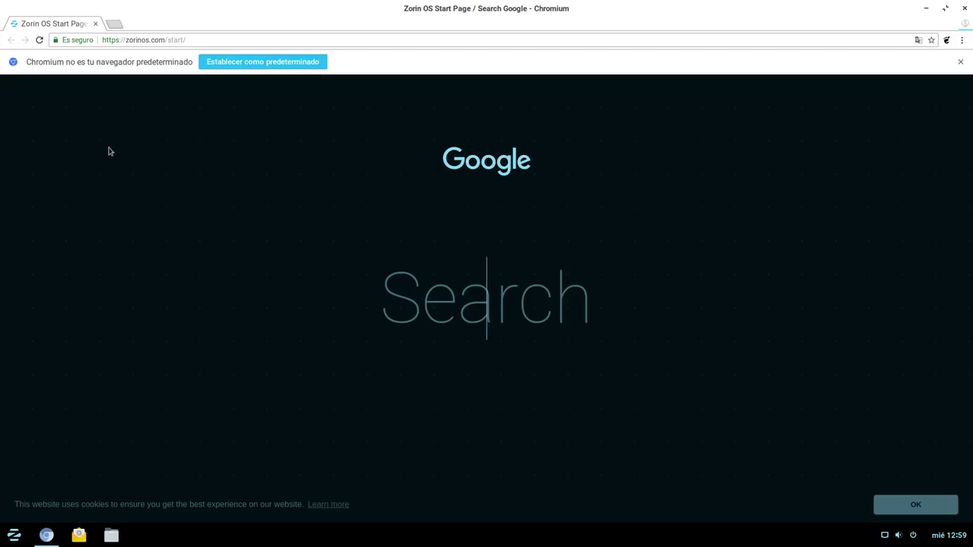
pyautogui.moveTo(463, 181)
pyautogui.moveTo(468, 154)
pyautogui.click(205, 40)
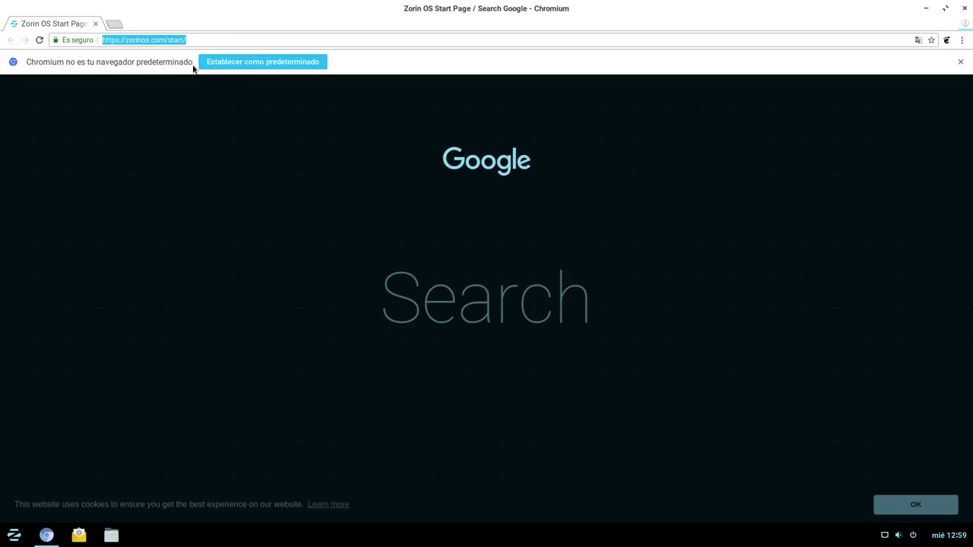
pyautogui.write('distrowatch.com')
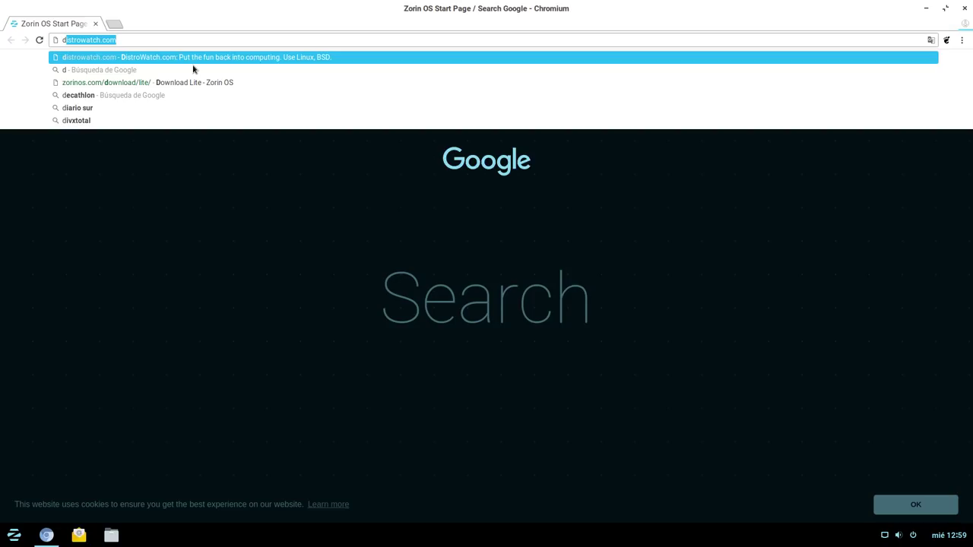
pyautogui.press('Return')
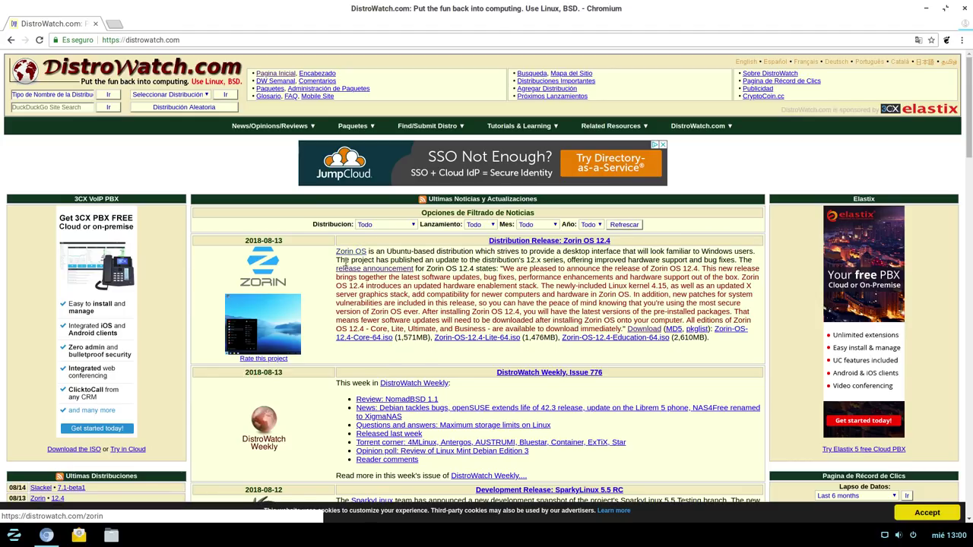
# - Open the Zorin OS 12.4 release announcement from the DistroWatch news entry, and follow it to the Zorin OS download page
pyautogui.click(384, 273)
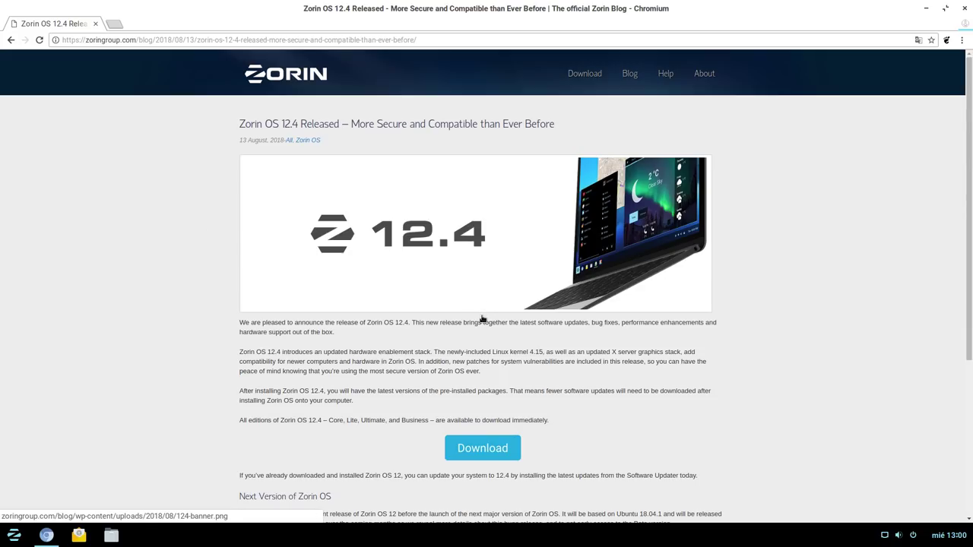
pyautogui.scroll(-1, 482, 319)
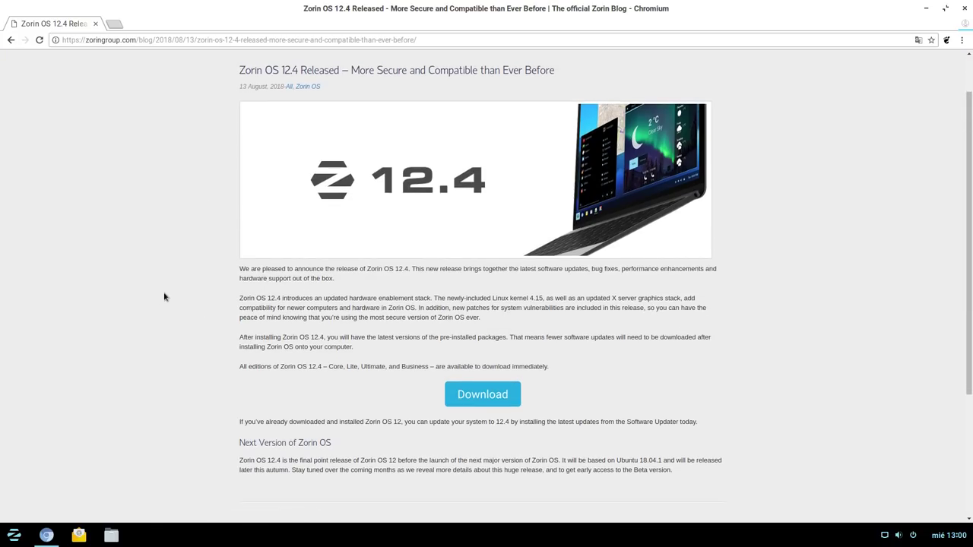
pyautogui.scroll(-1, 166, 293)
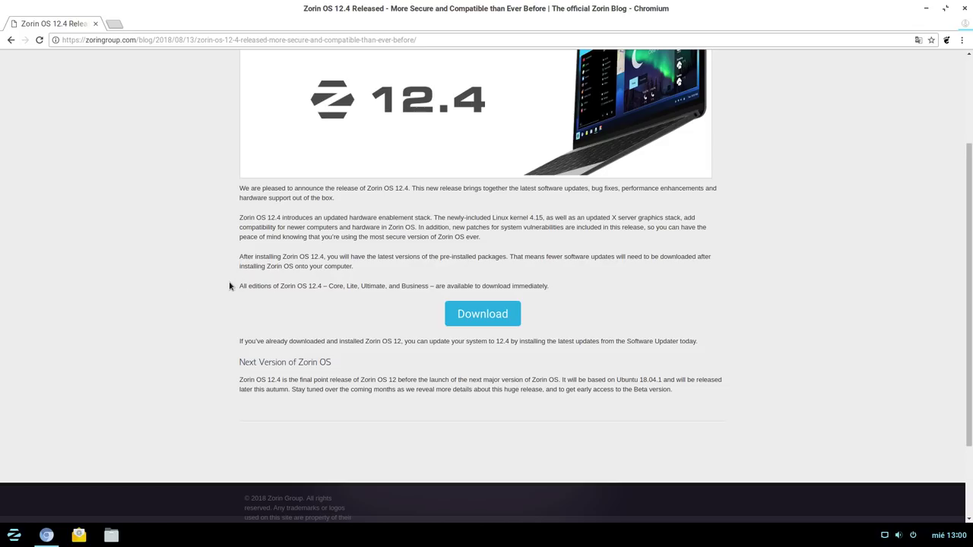
pyautogui.click(468, 320)
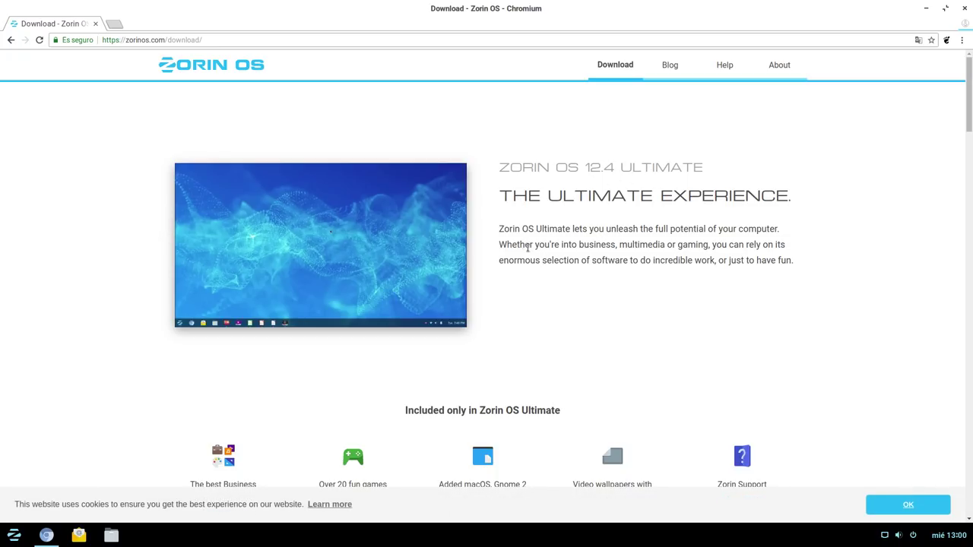
# - Examine the features and price of Zorin OS 12.4 Ultimate on the download page
pyautogui.scroll(-3, 152, 228)
pyautogui.scroll(-2, 175, 266)
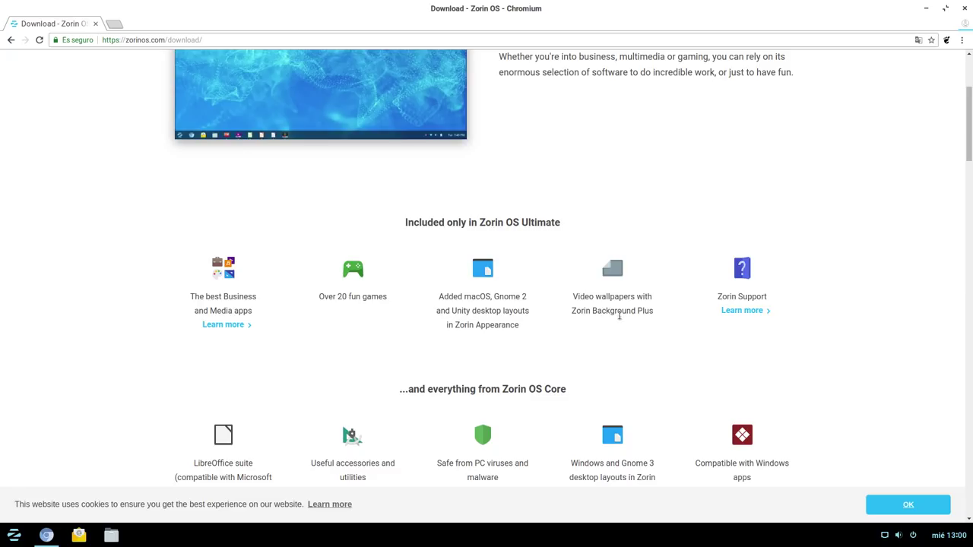
pyautogui.scroll(-2, 517, 318)
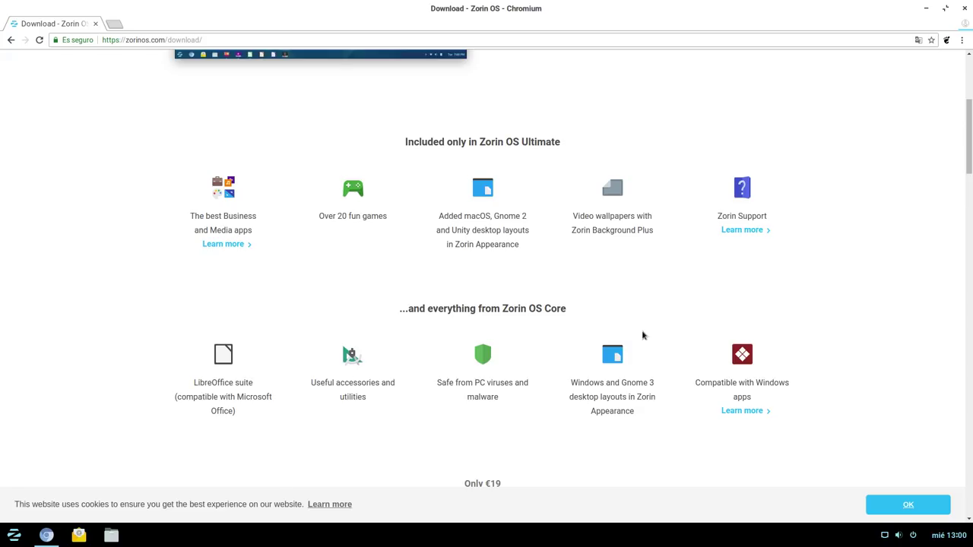
pyautogui.scroll(-2, 665, 321)
pyautogui.scroll(-1, 665, 321)
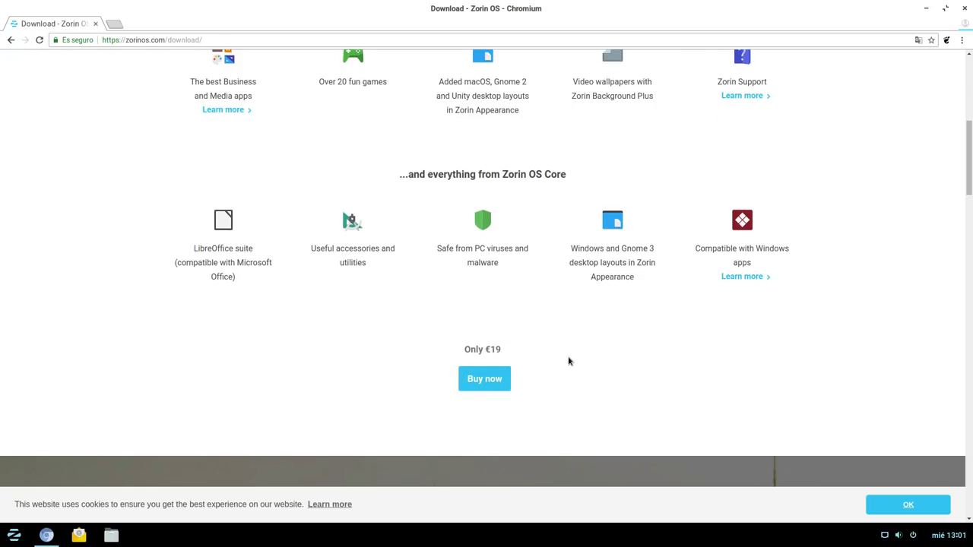
pyautogui.scroll(5, 491, 350)
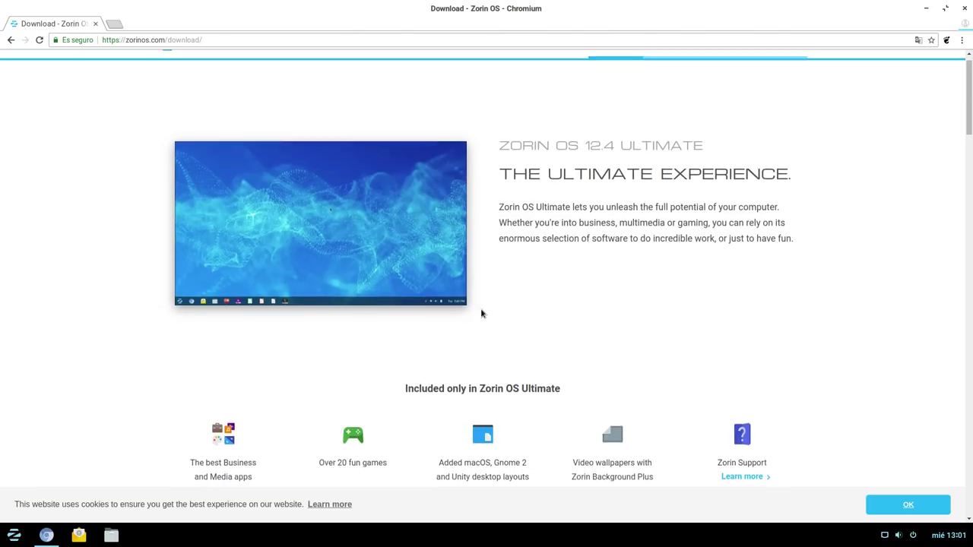
pyautogui.scroll(-2, 218, 283)
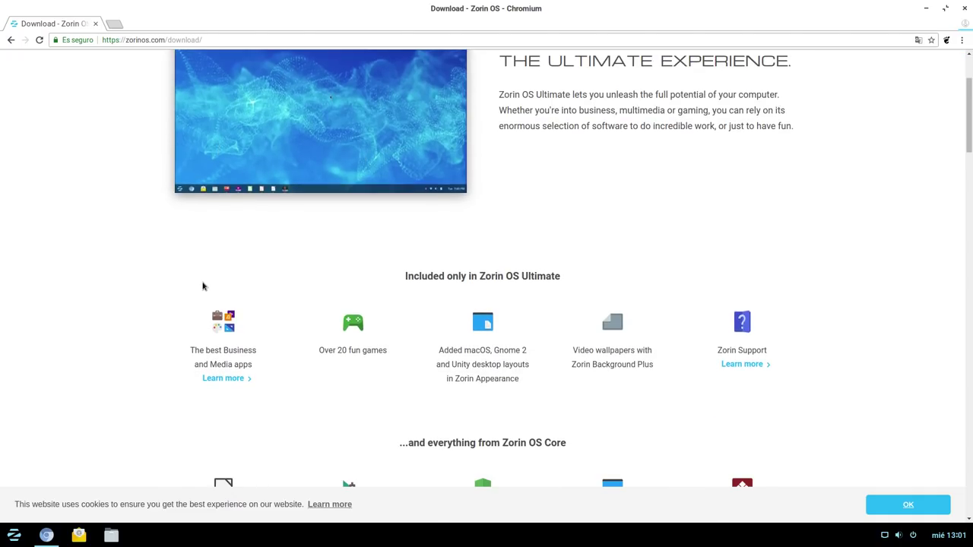
pyautogui.scroll(-3, 204, 286)
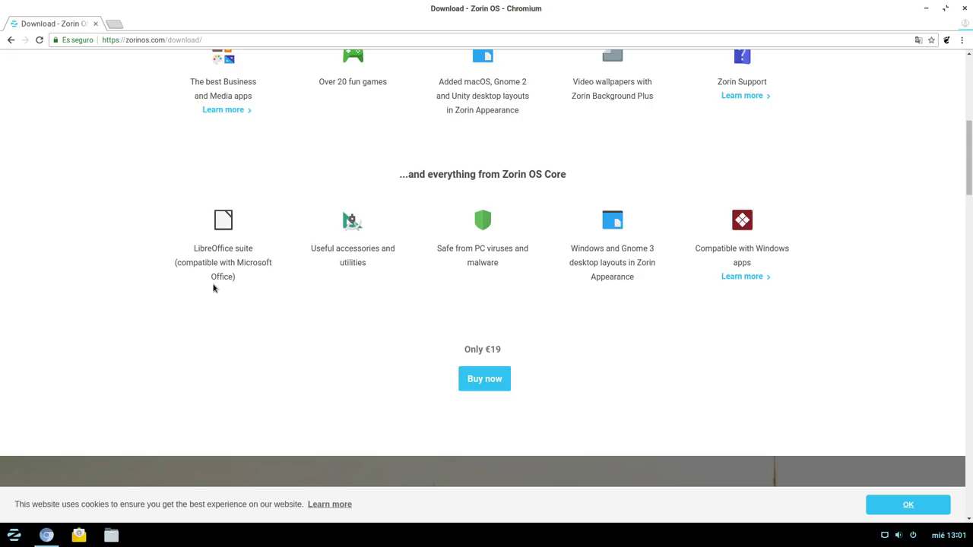
# - View the Zorin OS 12.4 Ultimate checkout for a non-VAT-registered buyer in Spain up to the payment form, and close it without buying
pyautogui.click(469, 384)
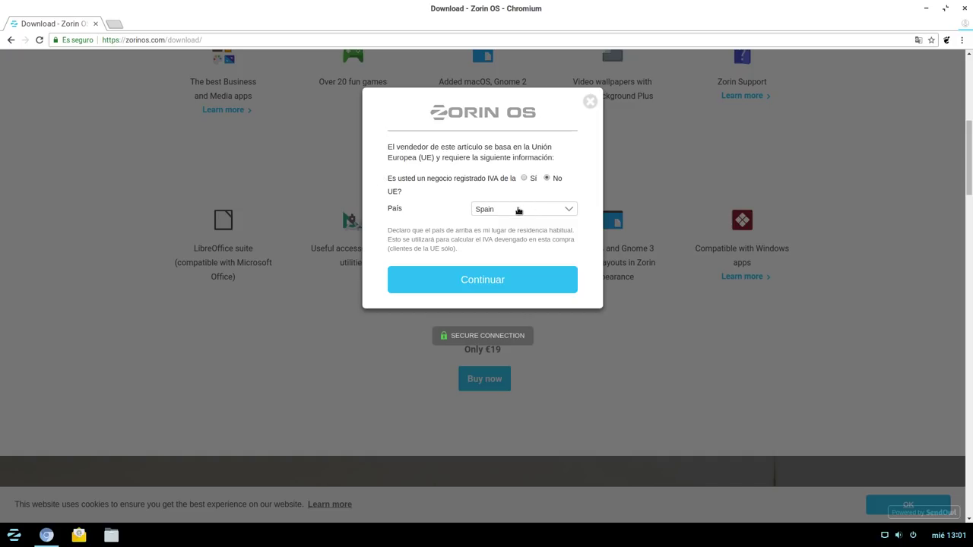
pyautogui.click(507, 282)
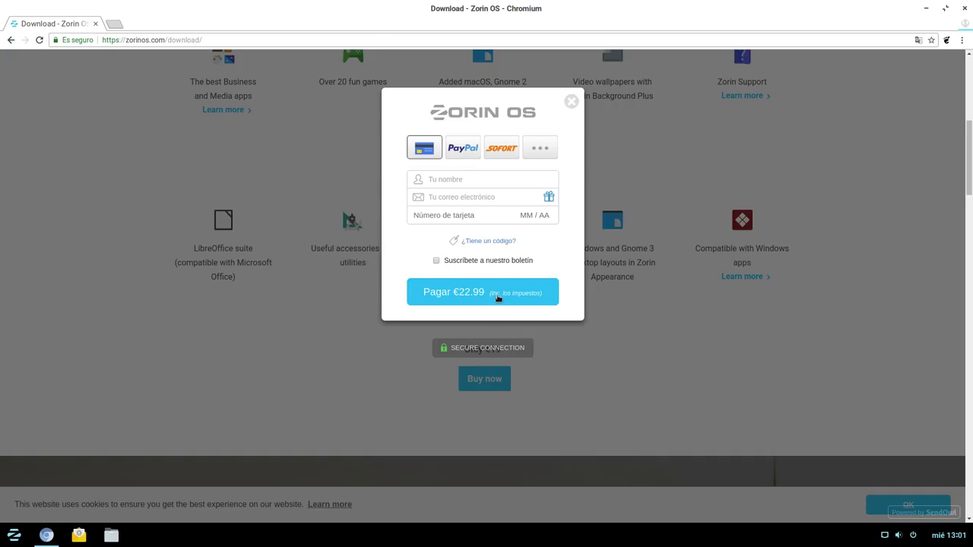
pyautogui.click(571, 104)
# - Choose to pay €0 for Zorin OS 12.4 Core, view its 64 bit and 32 bit download options, and close them
pyautogui.scroll(3, 170, 233)
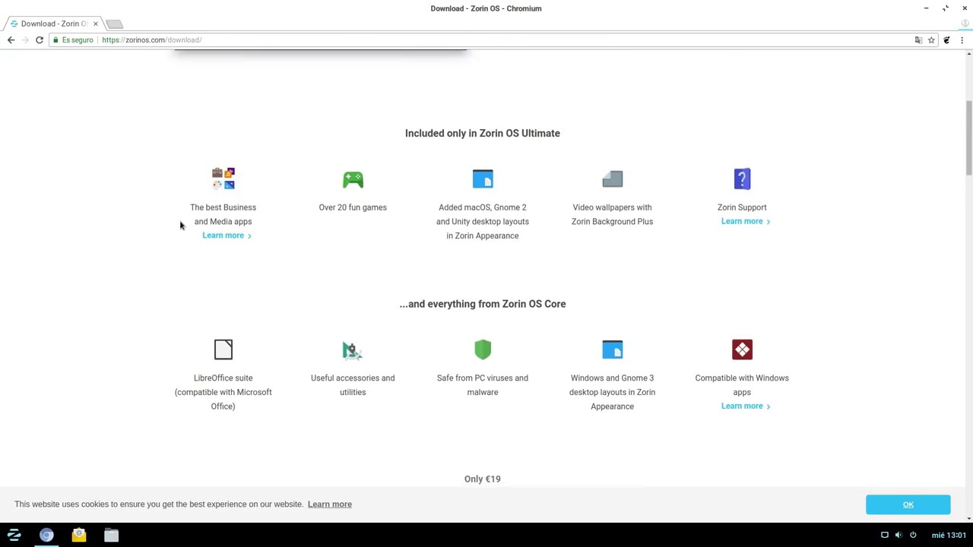
pyautogui.scroll(-5, 180, 225)
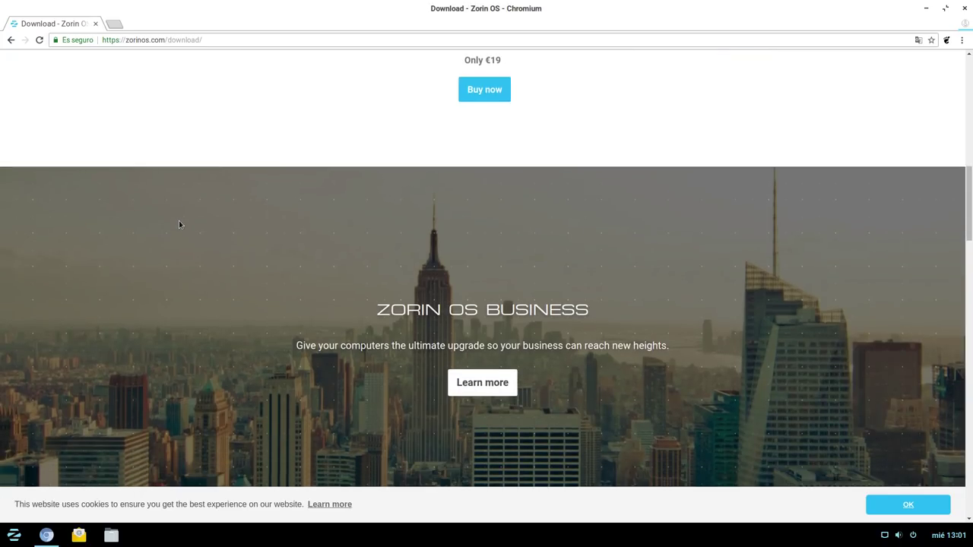
pyautogui.scroll(-2, 180, 225)
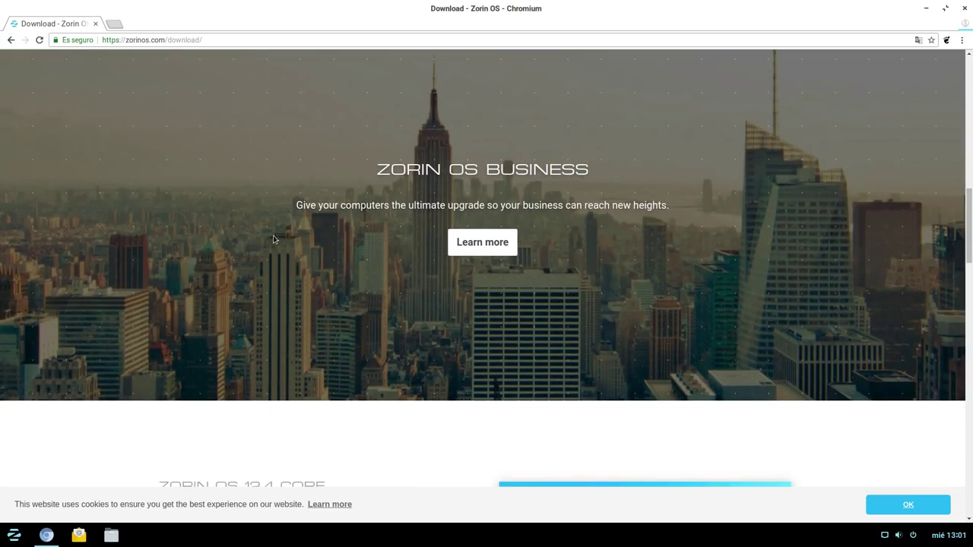
pyautogui.scroll(-6, 275, 240)
pyautogui.scroll(-2, 279, 230)
pyautogui.scroll(1, 386, 232)
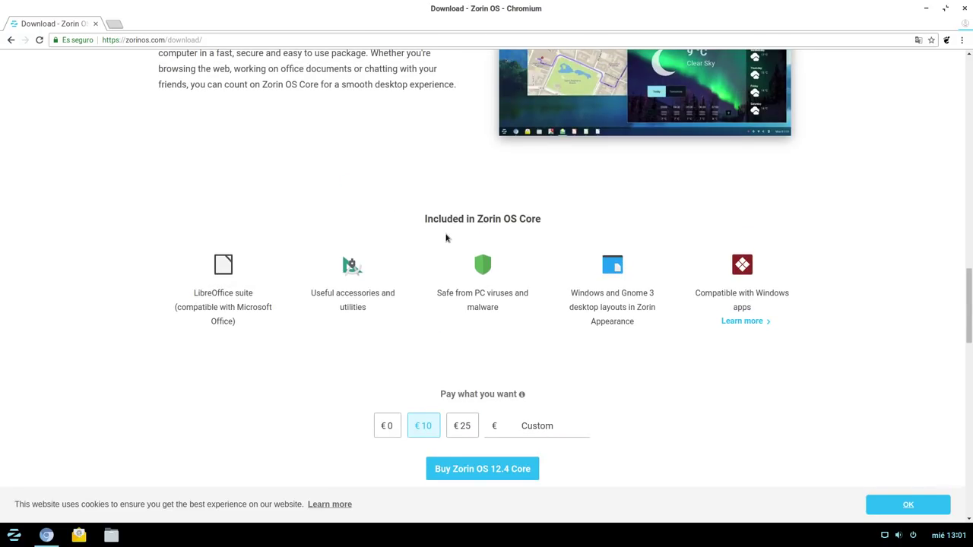
pyautogui.scroll(-3, 446, 238)
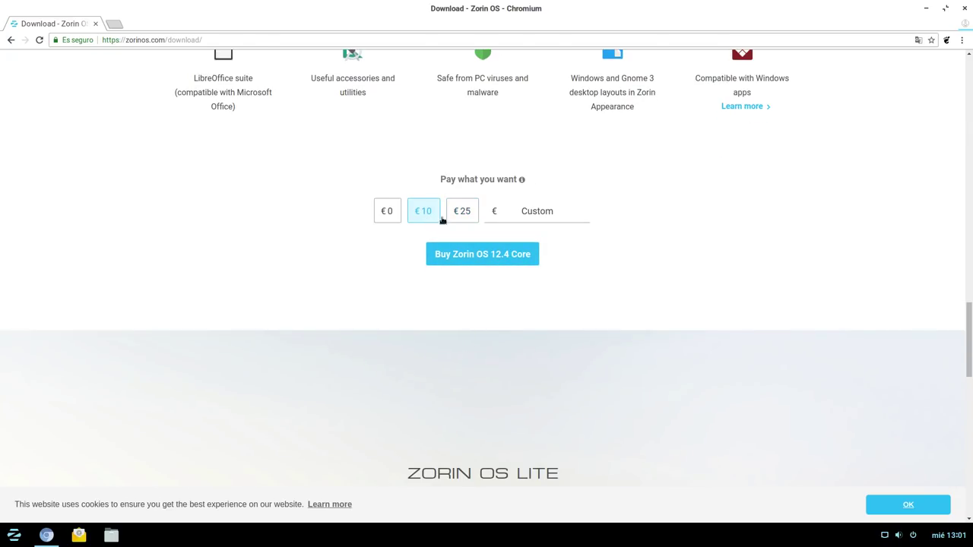
pyautogui.click(509, 219)
pyautogui.click(386, 211)
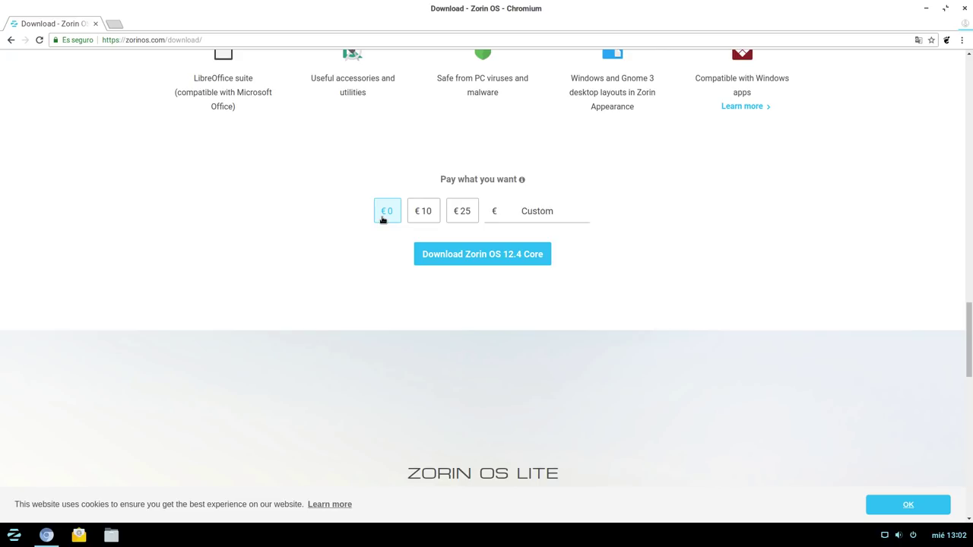
pyautogui.click(481, 254)
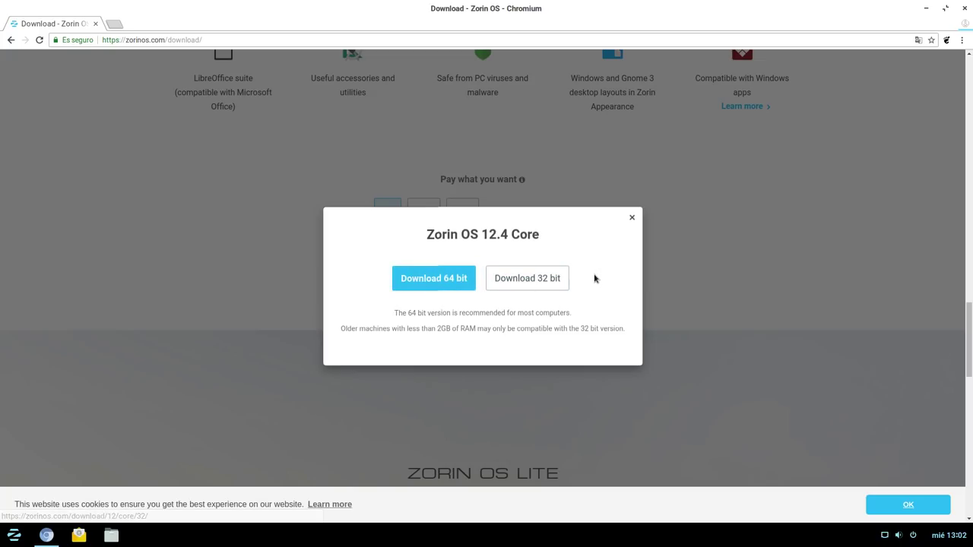
pyautogui.click(632, 217)
# - Look over the Zorin OS Lite and Zorin OS Education sections of the download page
pyautogui.scroll(-3, 203, 305)
pyautogui.scroll(-2, 207, 300)
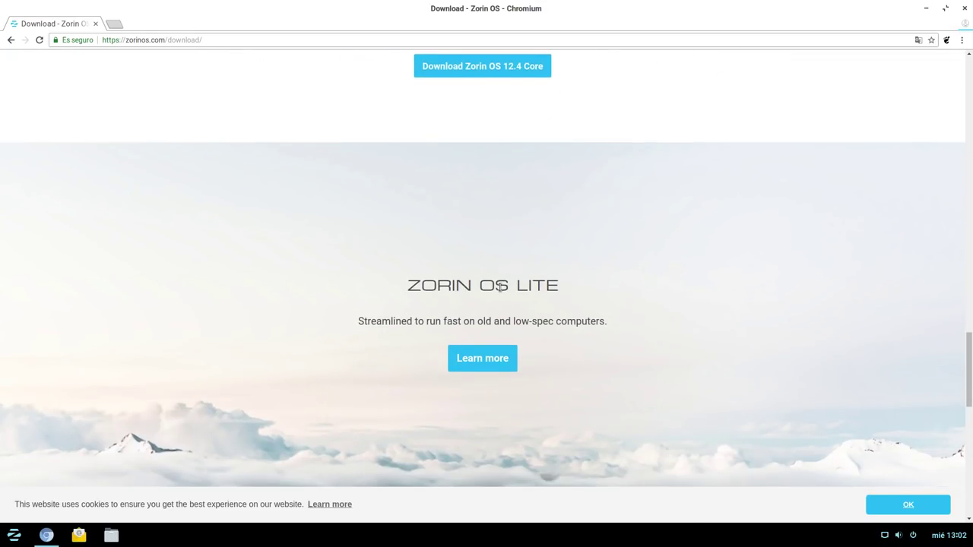
pyautogui.scroll(-6, 497, 289)
pyautogui.scroll(-3, 497, 293)
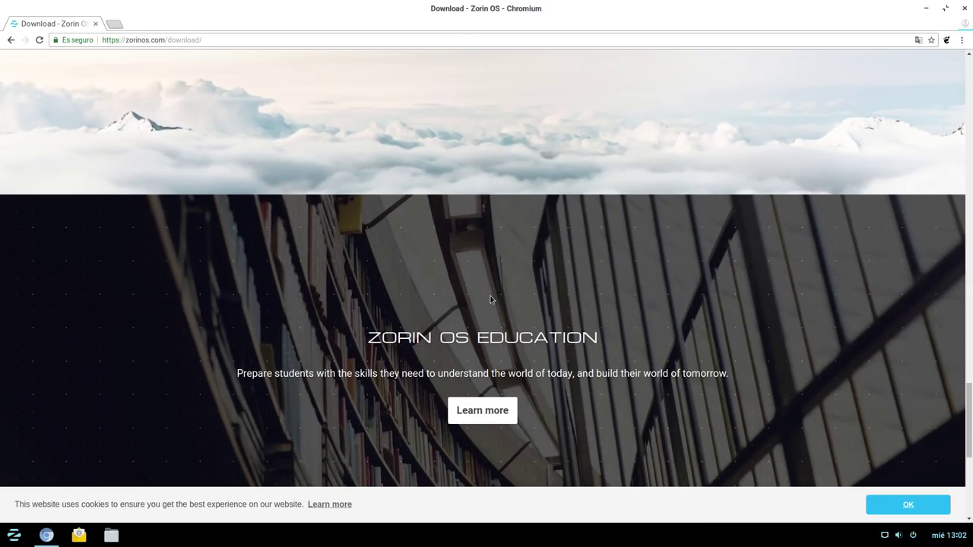
pyautogui.scroll(-6, 489, 302)
pyautogui.scroll(-4, 438, 285)
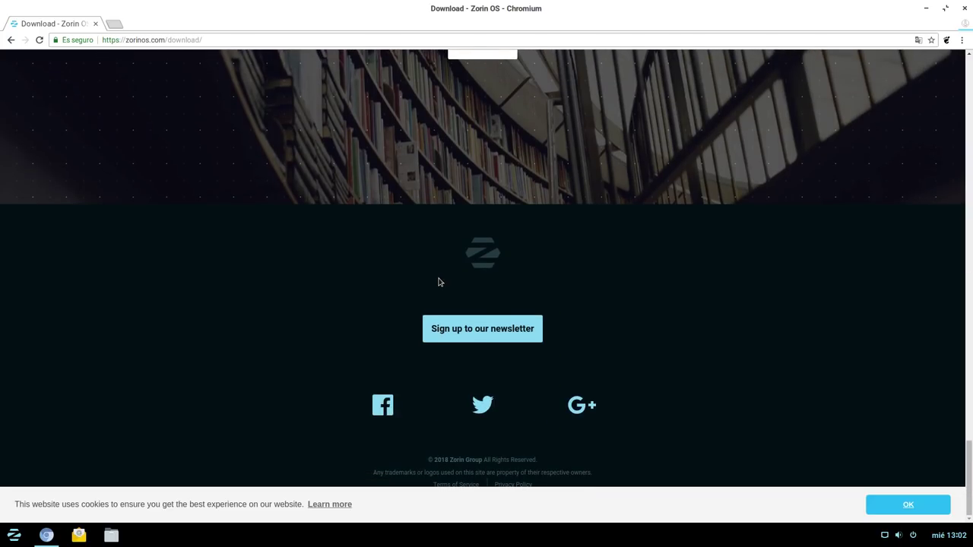
pyautogui.scroll(8, 438, 282)
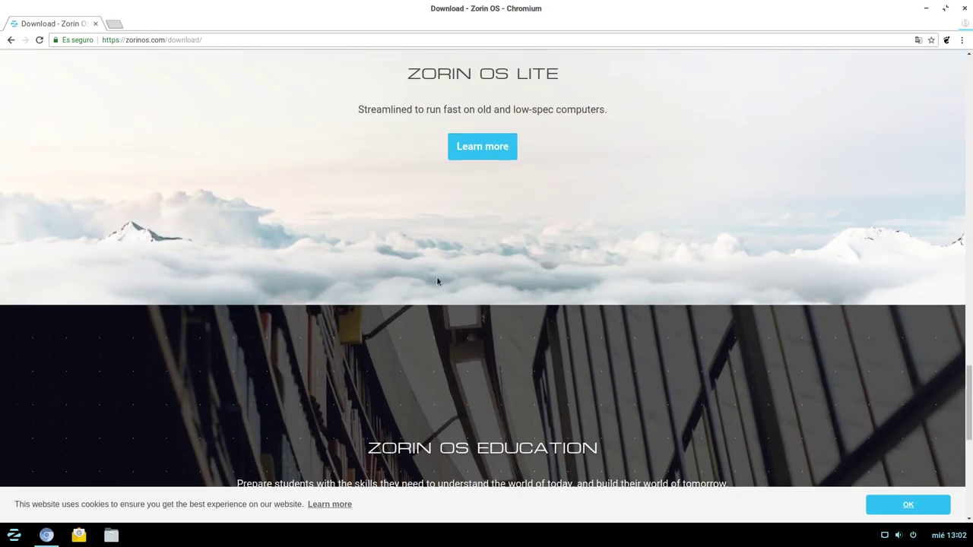
pyautogui.scroll(1, 438, 282)
pyautogui.scroll(3, 437, 281)
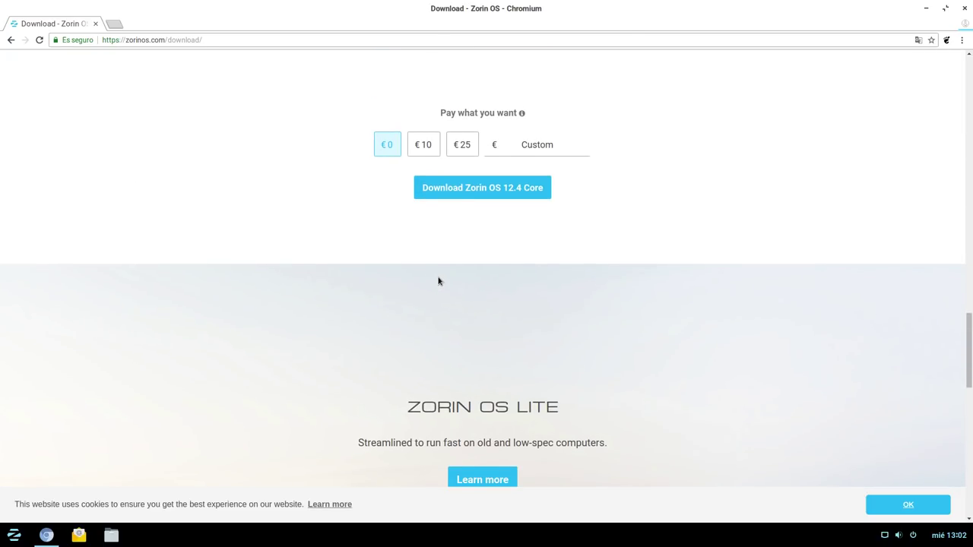
# - Enter a custom amount of €3 for Zorin OS 12.4 Core, and close the browser without buying
pyautogui.scroll(1, 438, 281)
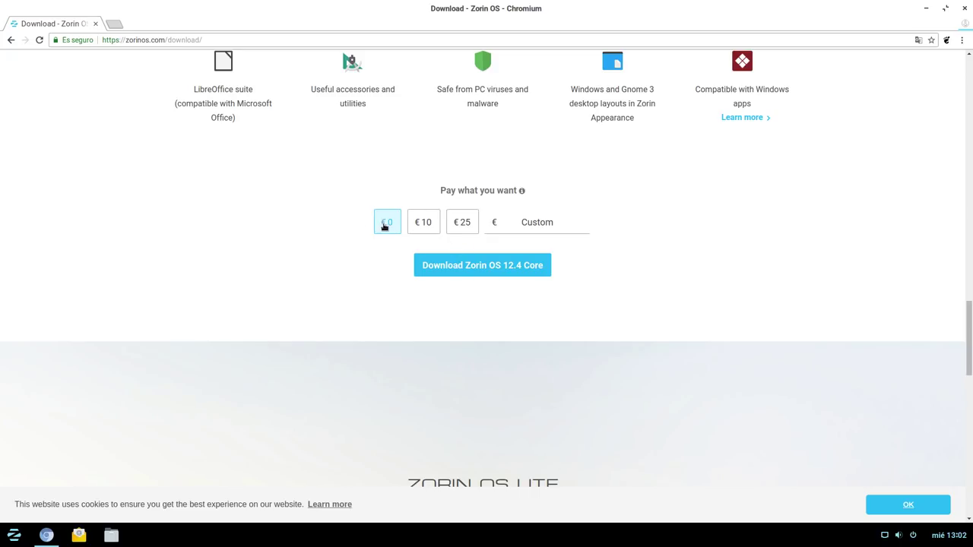
pyautogui.click(506, 230)
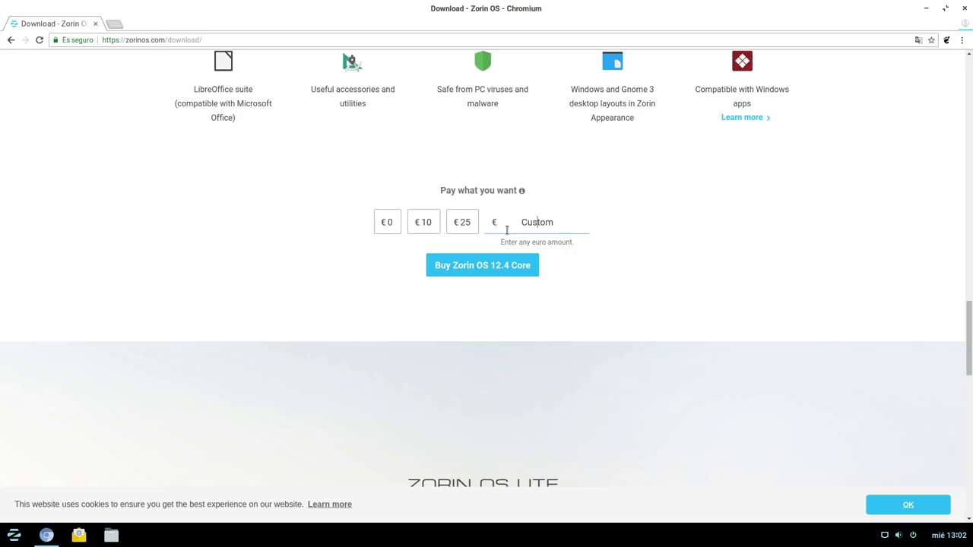
pyautogui.write('3')
pyautogui.scroll(10, 408, 198)
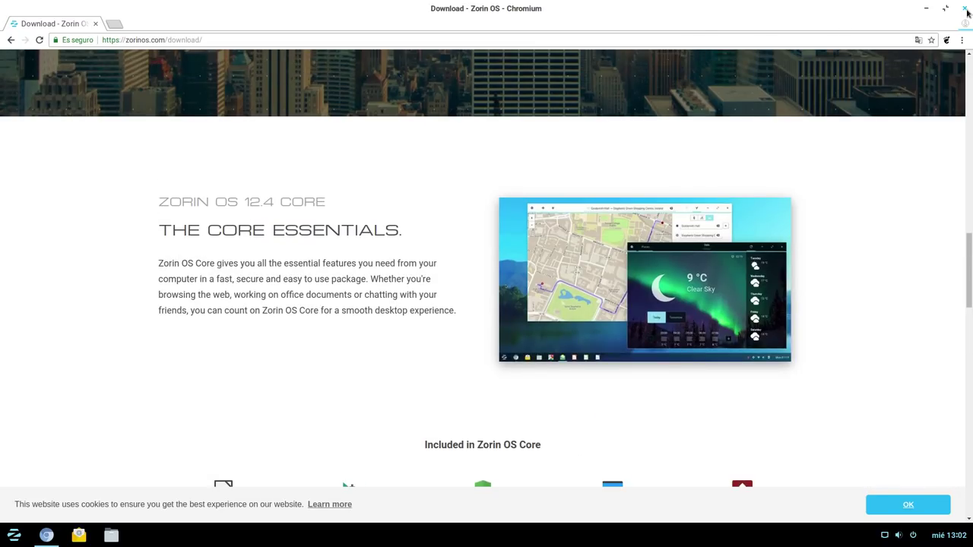
pyautogui.click(964, 12)
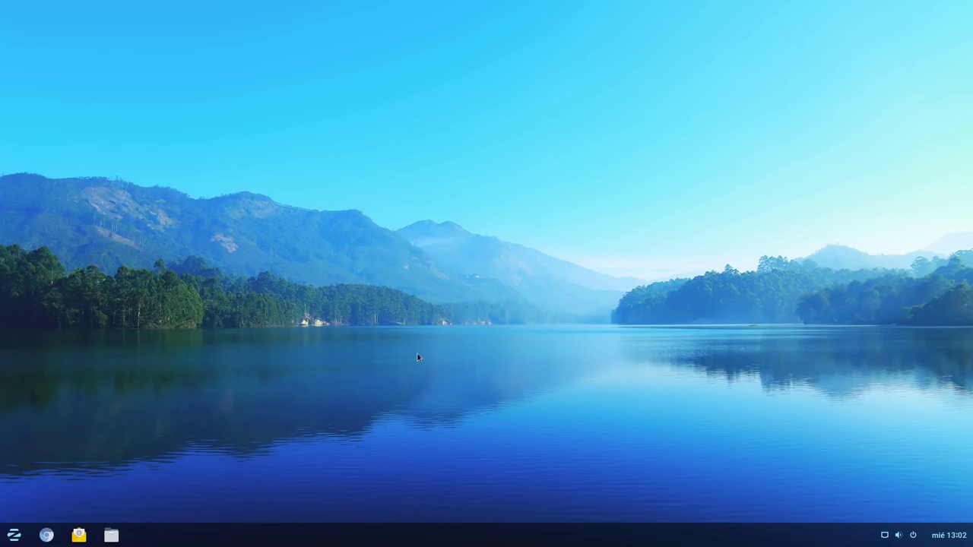
# - View the desktop's context menu options and dismiss them without choosing any
pyautogui.rightClick(586, 183)
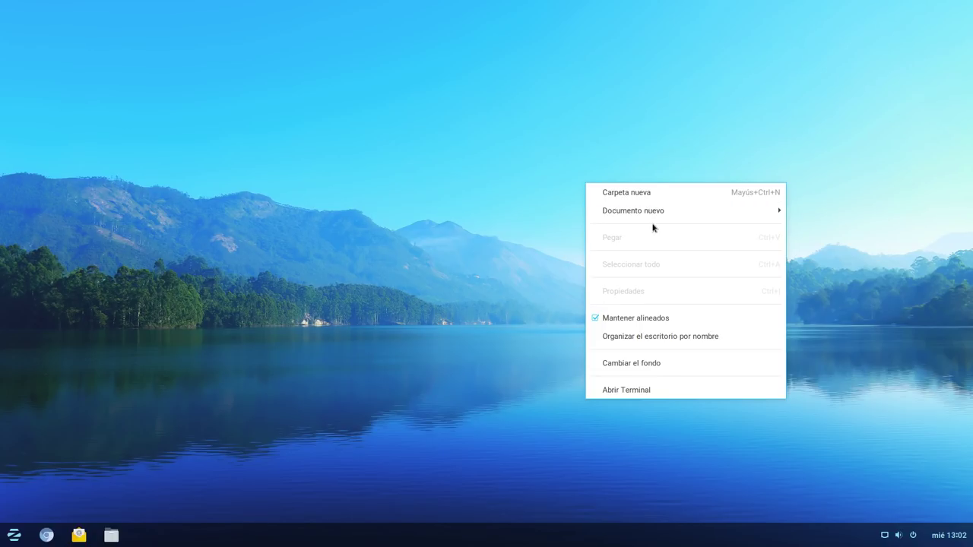
pyautogui.moveTo(662, 210)
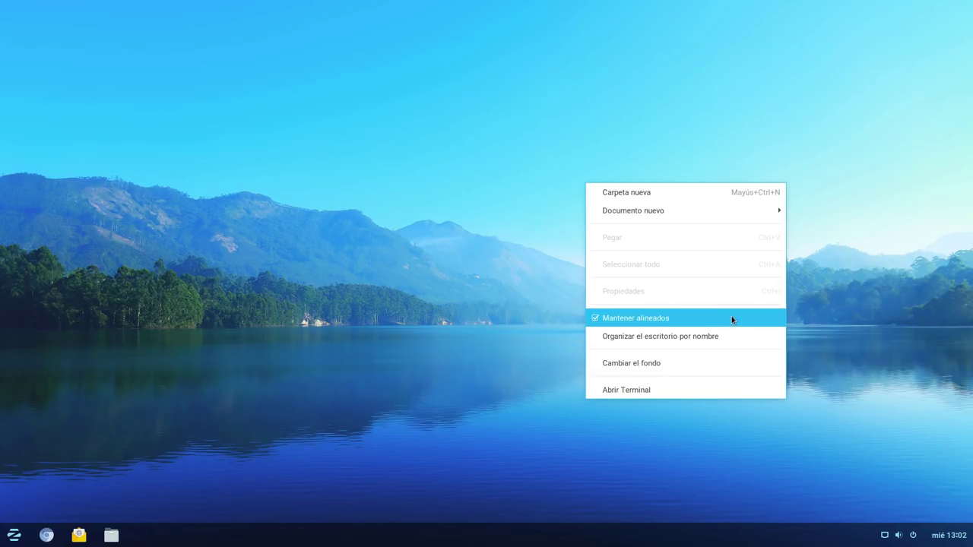
pyautogui.click(348, 136)
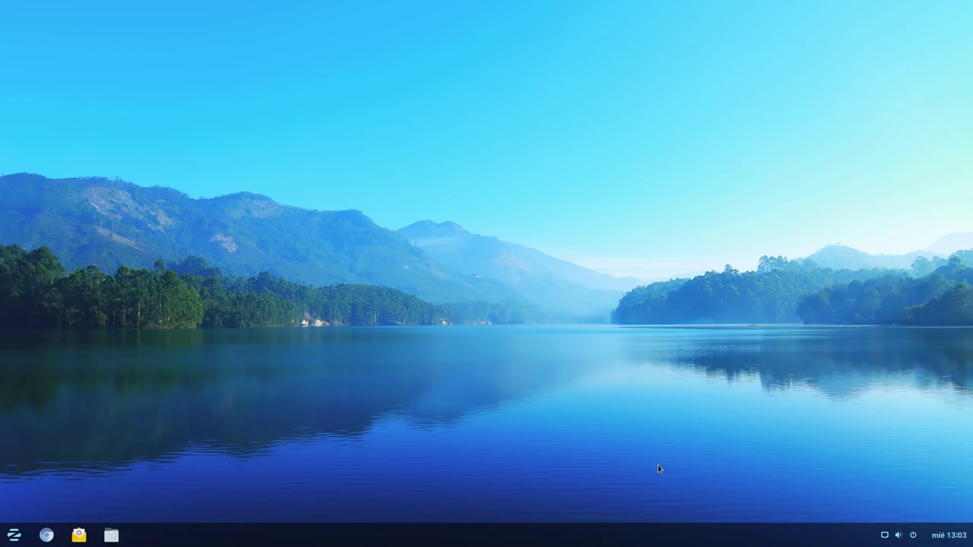
# - View the calendar and notification area, and dismiss it
pyautogui.click(952, 538)
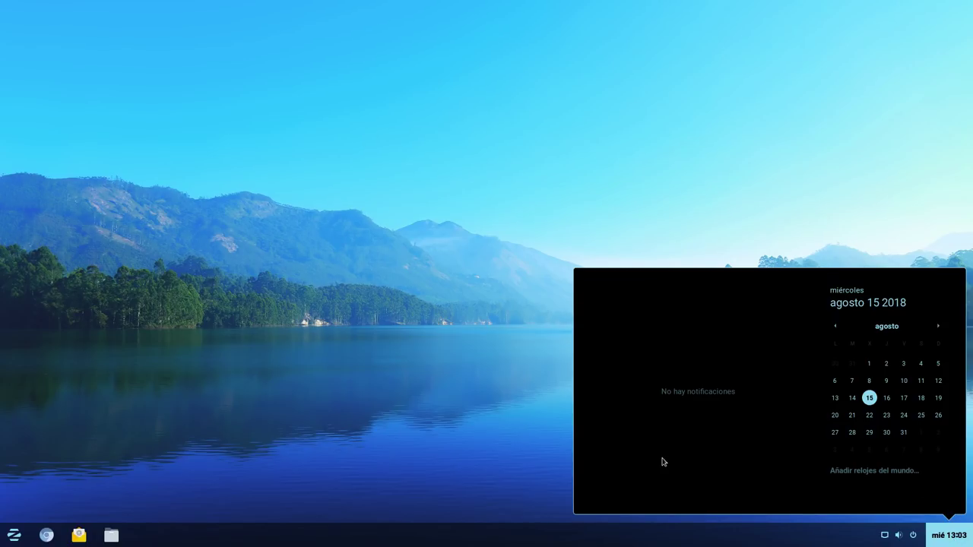
pyautogui.click(515, 438)
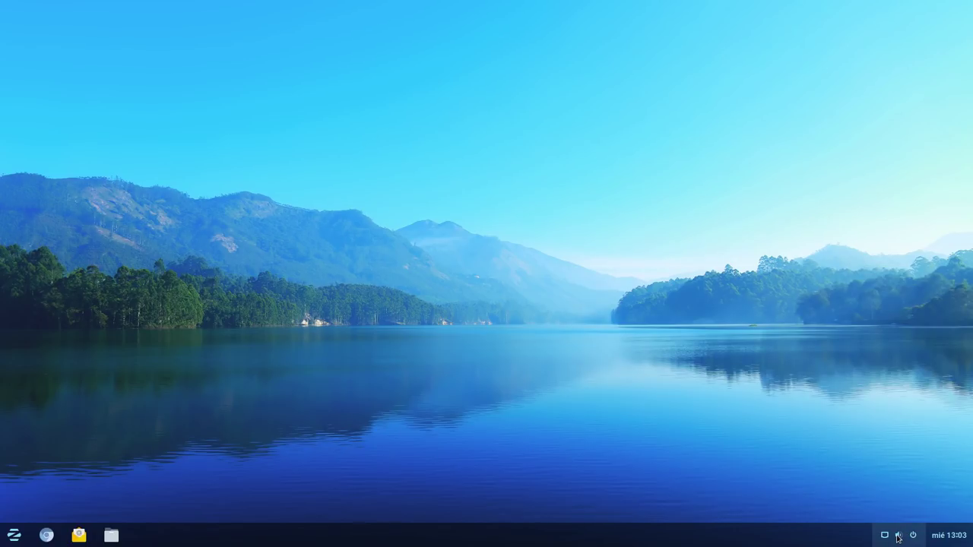
# - Open the system settings, move their window toward the upper part of the desktop, and open Zorin Appearance
pyautogui.click(900, 536)
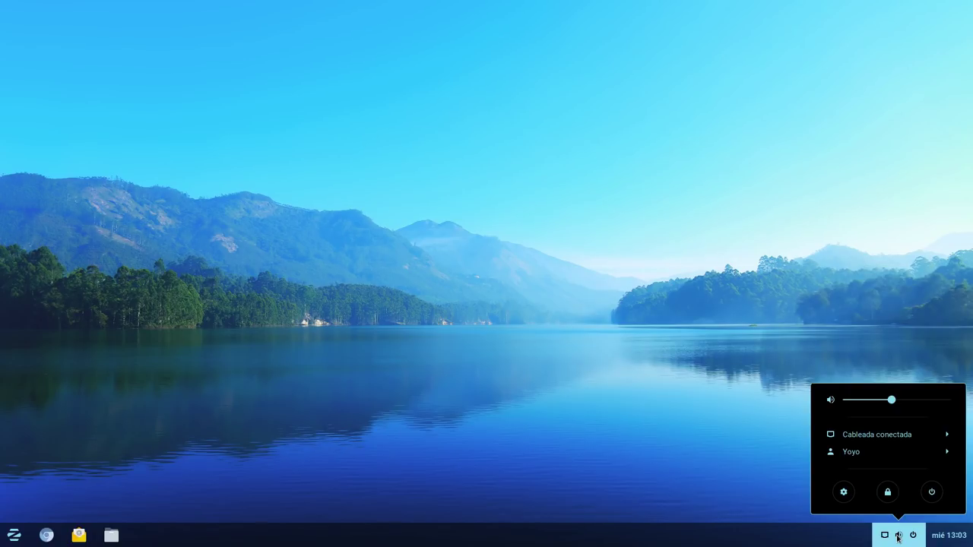
pyautogui.click(843, 492)
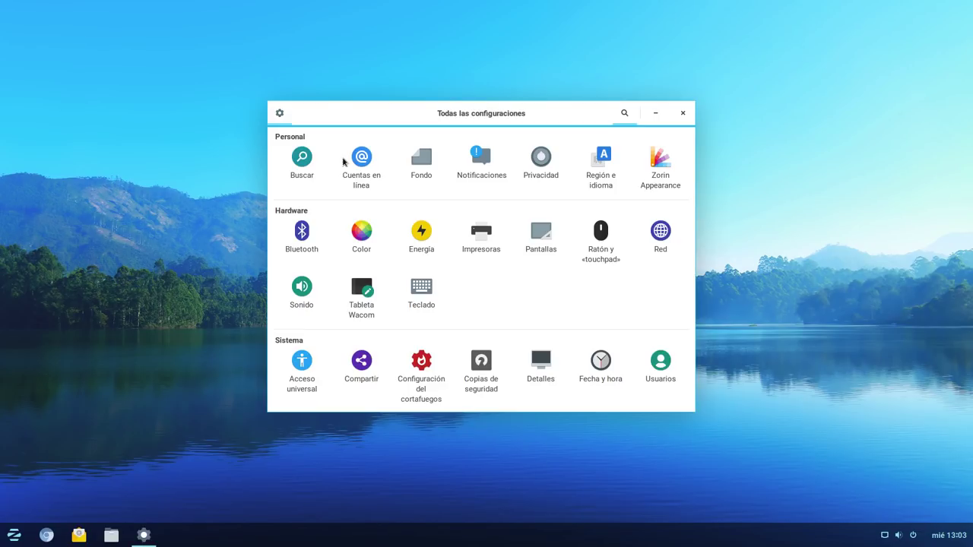
pyautogui.moveTo(436, 109); pyautogui.dragTo(373, 73)
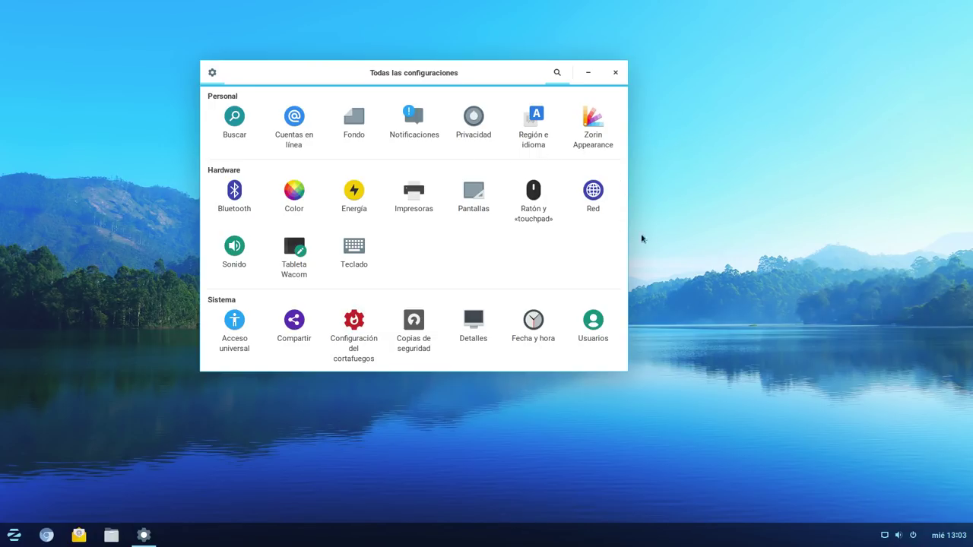
pyautogui.click(597, 125)
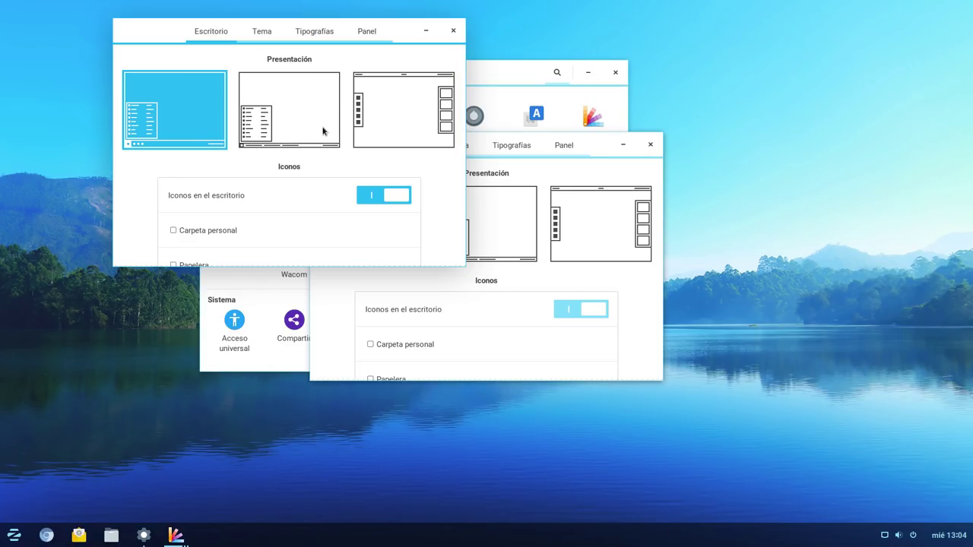
# - View the start menu of the current layout, and look through the layout, icon and interface options under Escritorio in Zorin Appearance
pyautogui.click(13, 536)
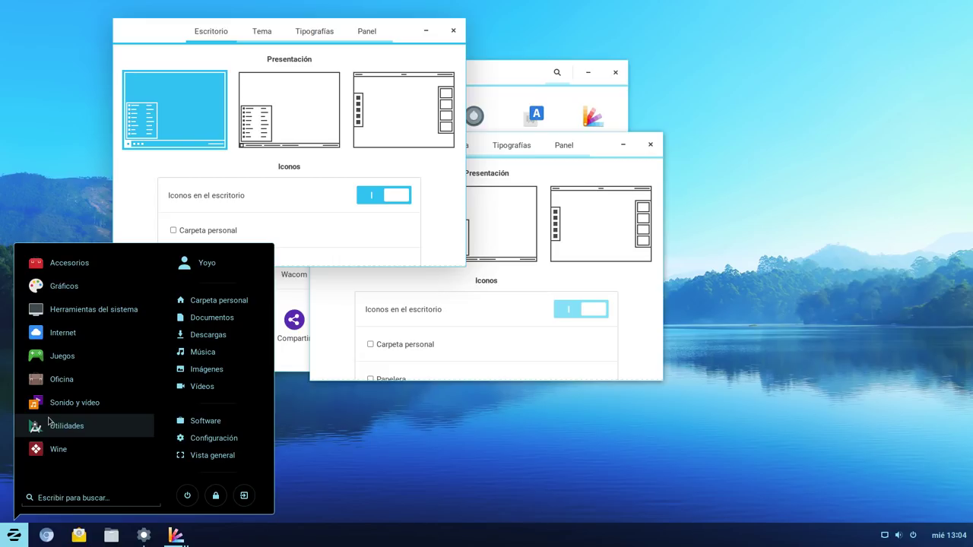
pyautogui.click(358, 461)
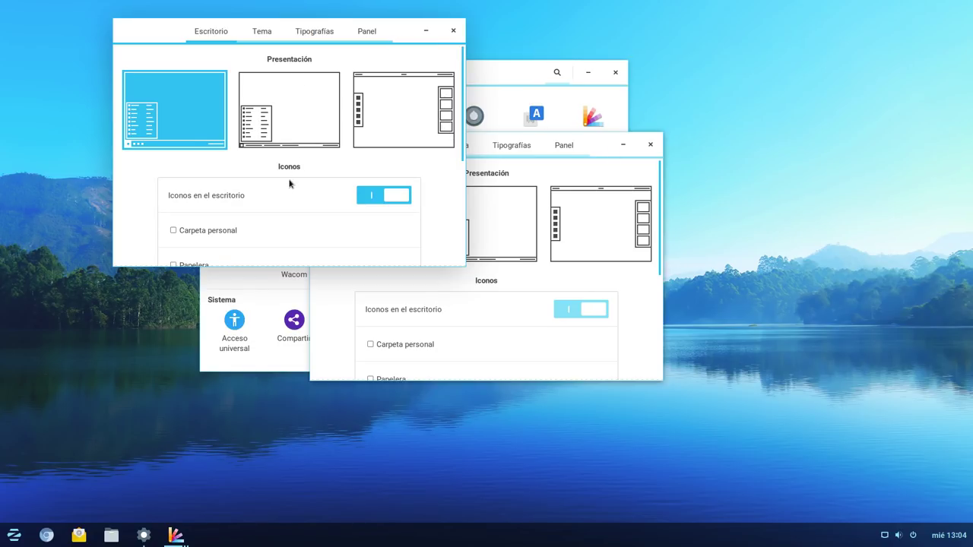
pyautogui.scroll(-1, 276, 184)
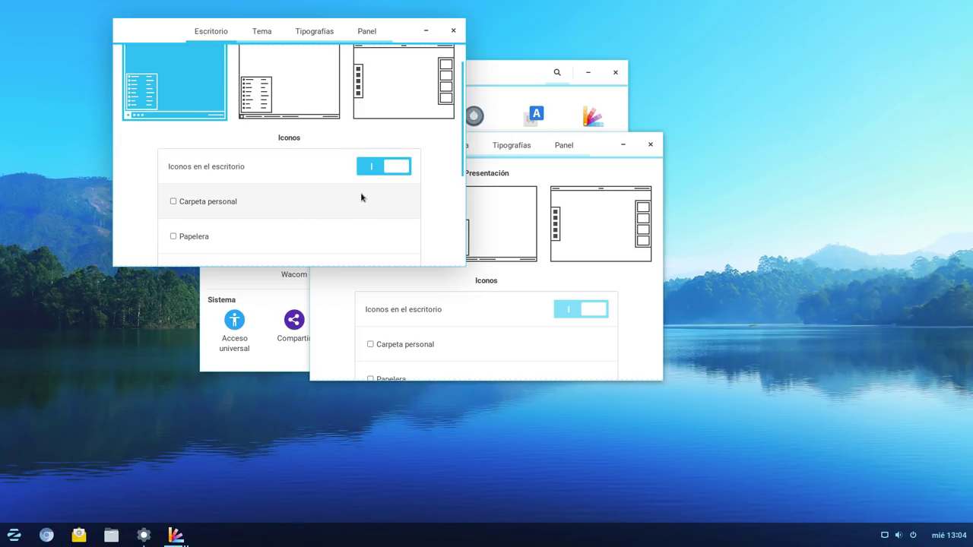
pyautogui.scroll(-1, 357, 179)
pyautogui.scroll(-2, 346, 179)
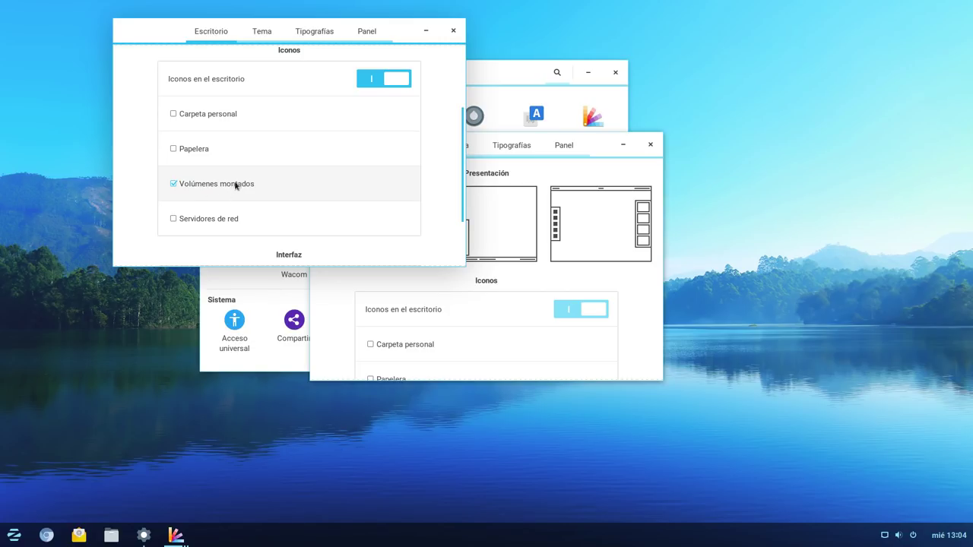
pyautogui.scroll(-1, 236, 174)
pyautogui.scroll(-2, 237, 174)
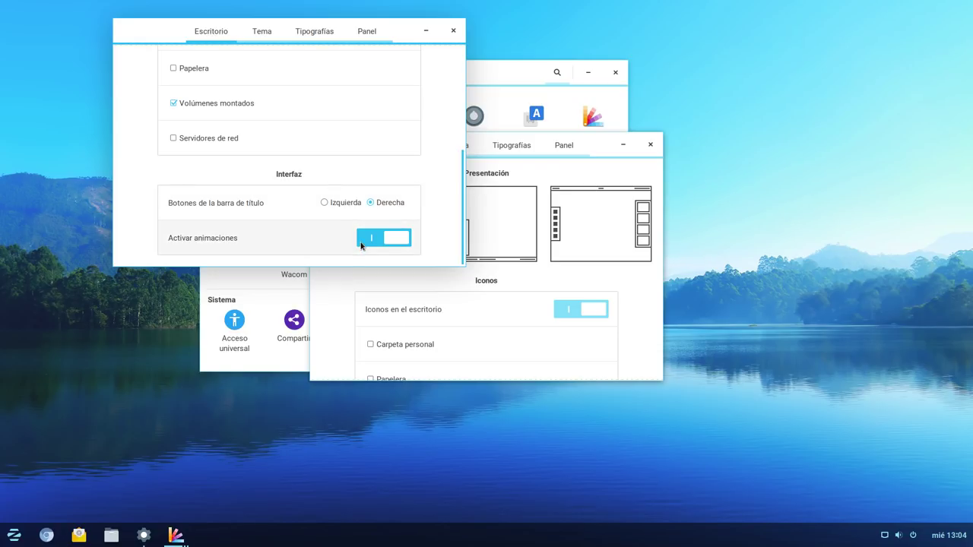
# - Look over the theme, font and panel settings in Zorin Appearance without changing them
pyautogui.click(262, 33)
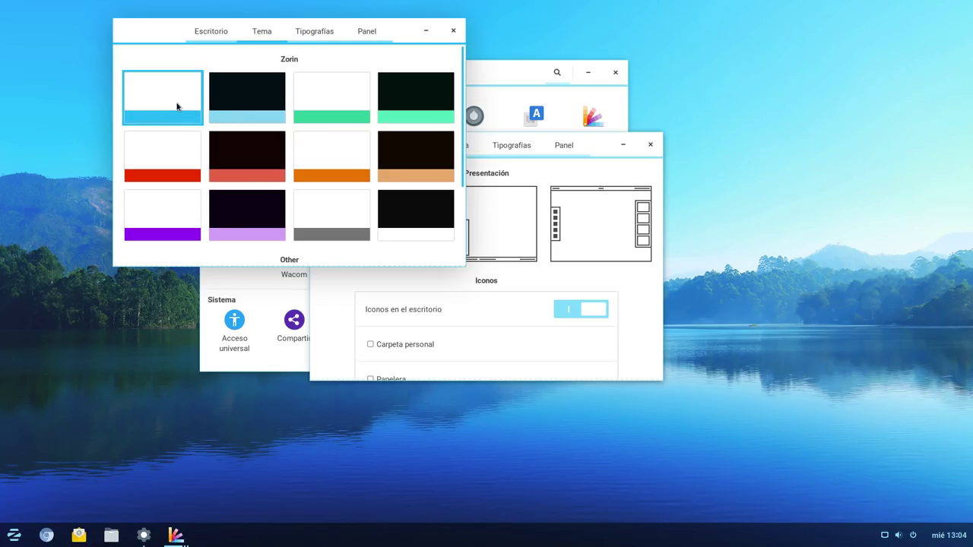
pyautogui.click(305, 36)
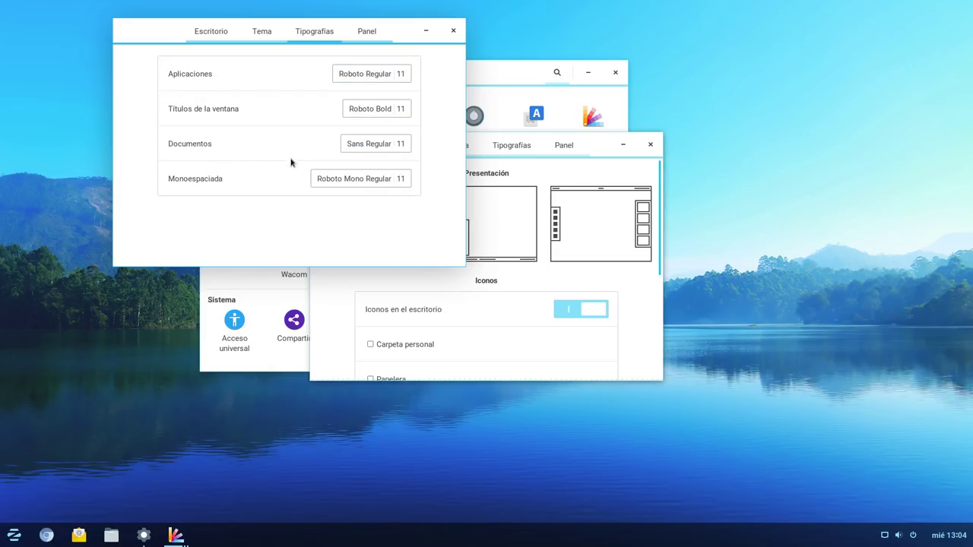
pyautogui.click(365, 33)
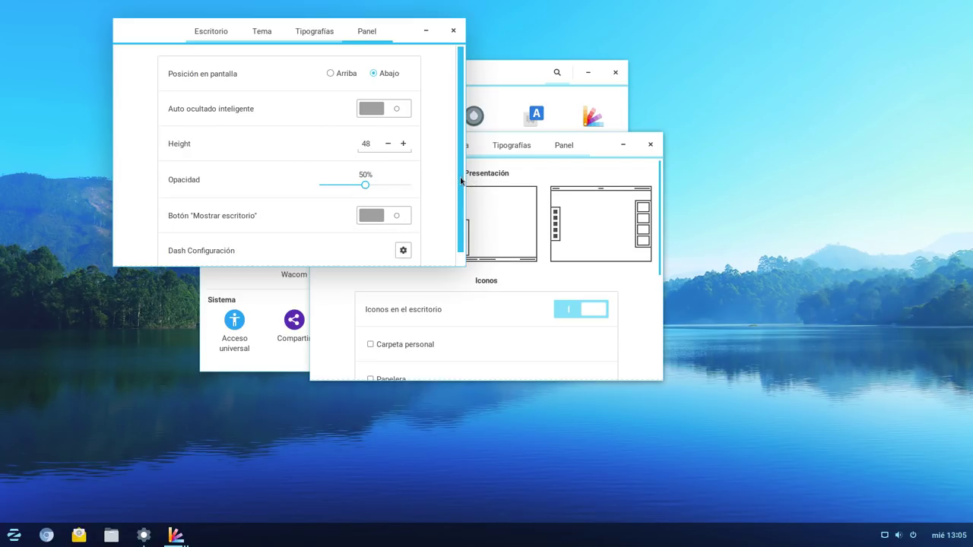
pyautogui.scroll(-1, 463, 178)
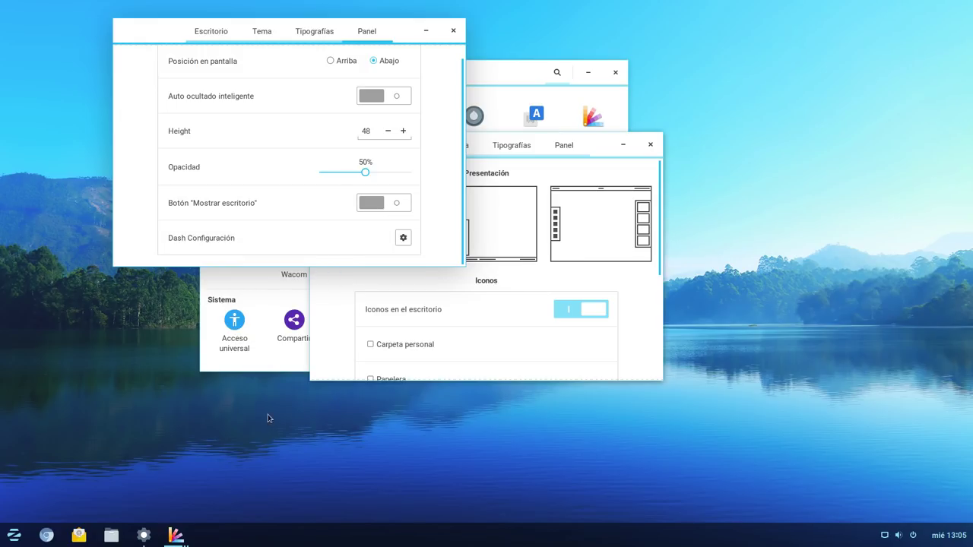
# - Open the Zorin Dash configuration, review its position and size, launcher and behaviour settings, and close it
pyautogui.click(405, 238)
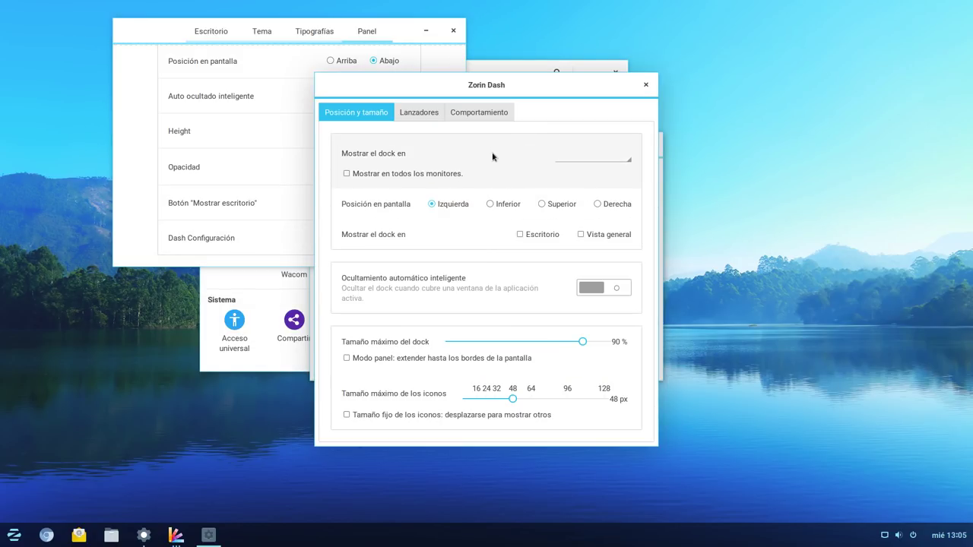
pyautogui.click(430, 120)
pyautogui.click(475, 117)
pyautogui.click(373, 114)
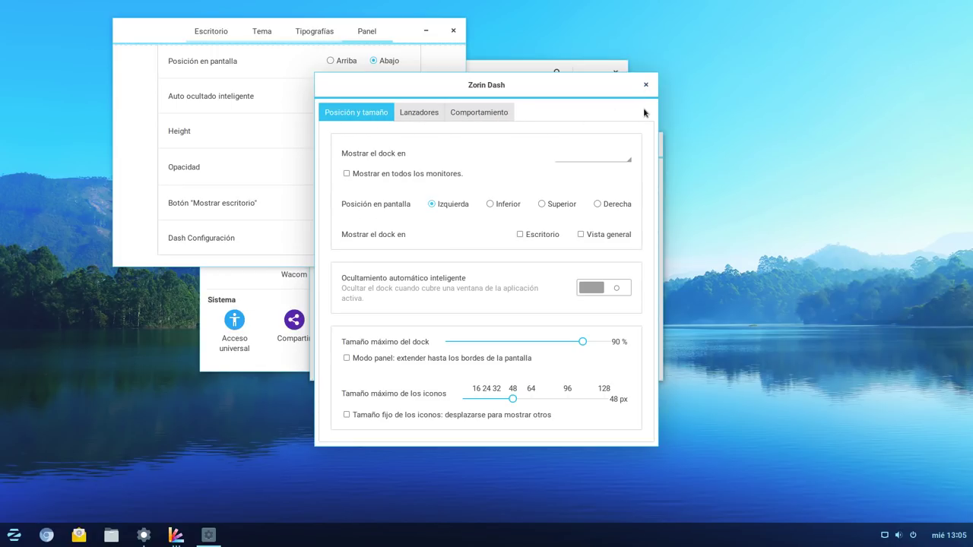
pyautogui.click(646, 85)
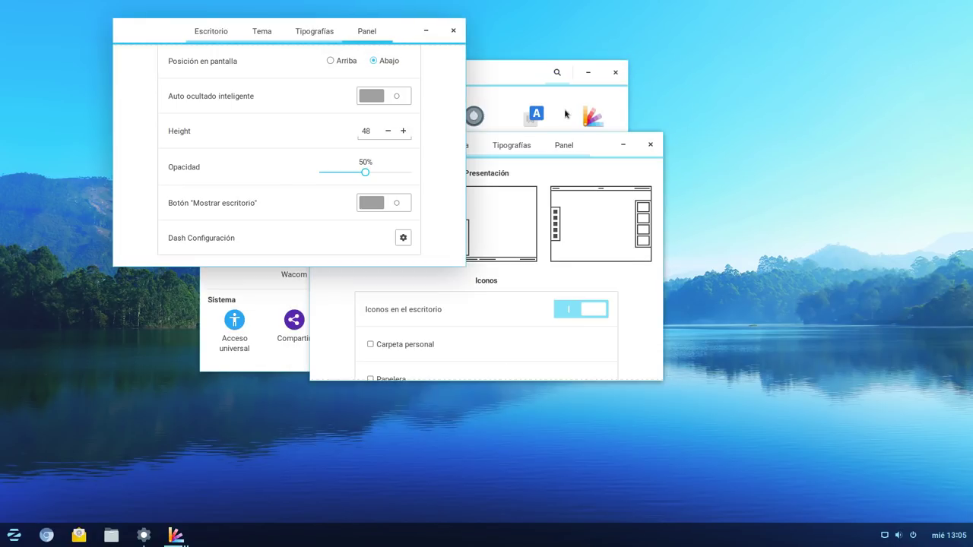
# - Close both Zorin Appearance windows and the system settings window
pyautogui.click(453, 31)
pyautogui.click(593, 118)
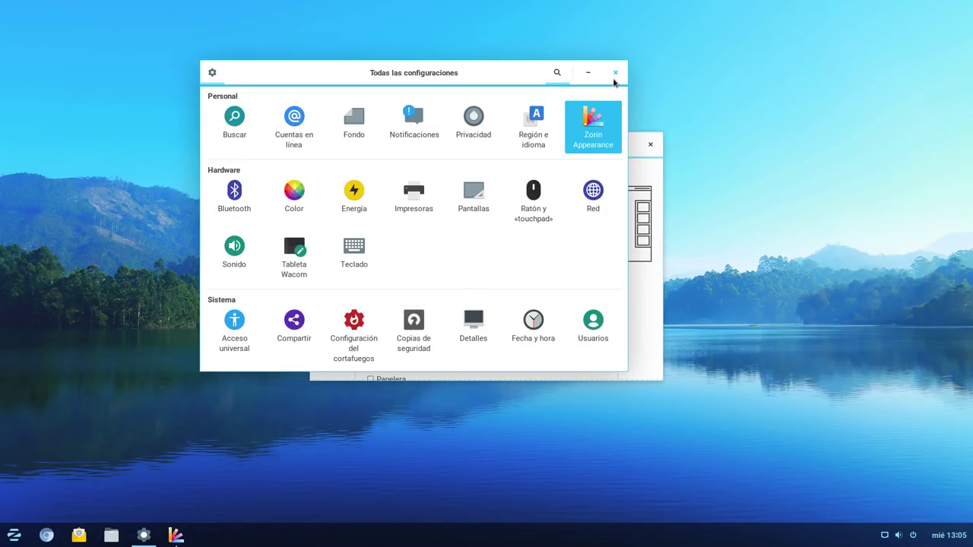
pyautogui.click(615, 74)
pyautogui.click(648, 144)
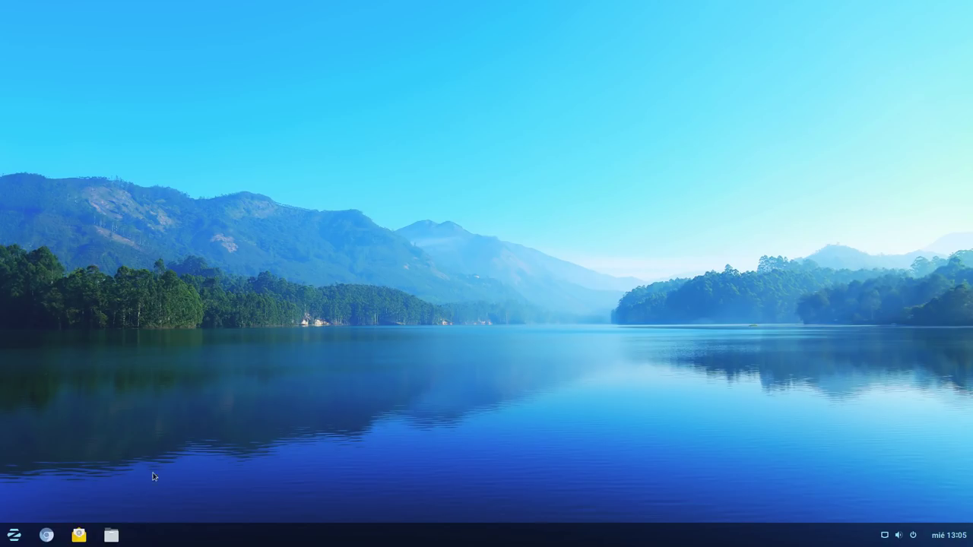
# - View the home folder in the file manager, and close the window
pyautogui.click(111, 536)
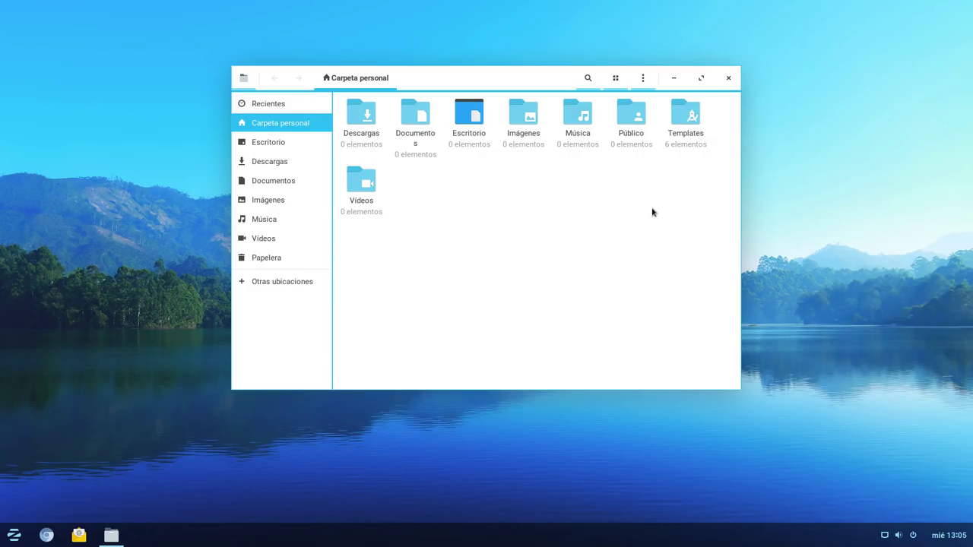
pyautogui.click(728, 79)
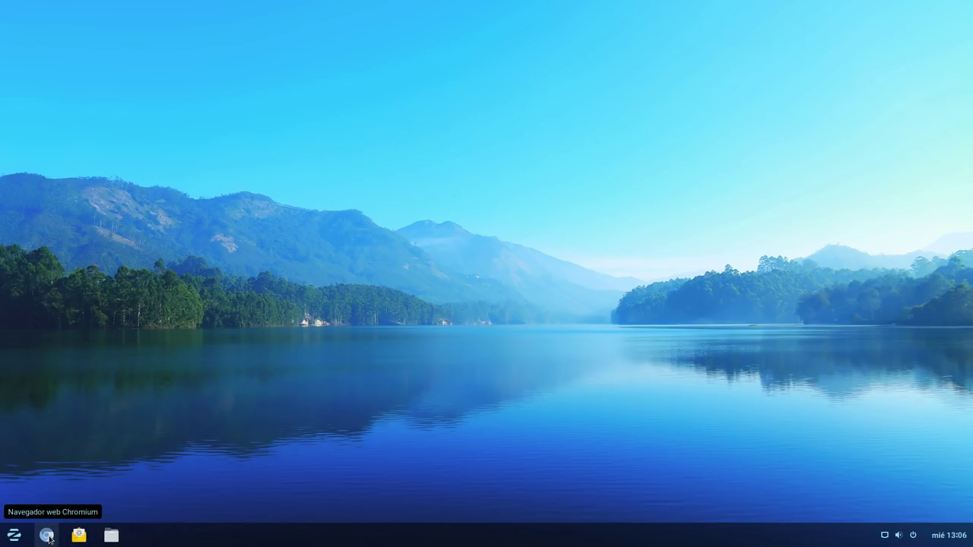
# - Browse from the home folder to /etc/apt on the system disk and open sources.list in the text editor
pyautogui.click(111, 535)
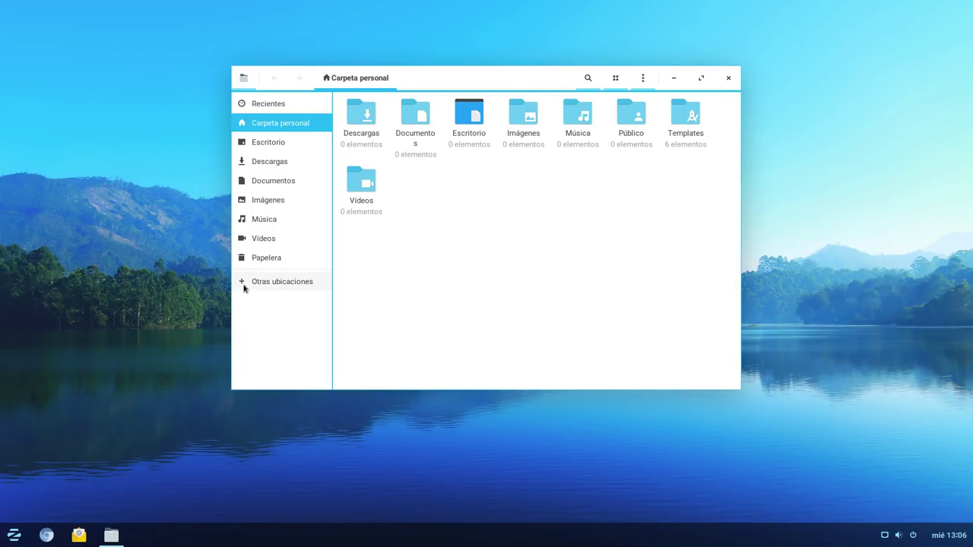
pyautogui.click(290, 282)
pyautogui.click(390, 129)
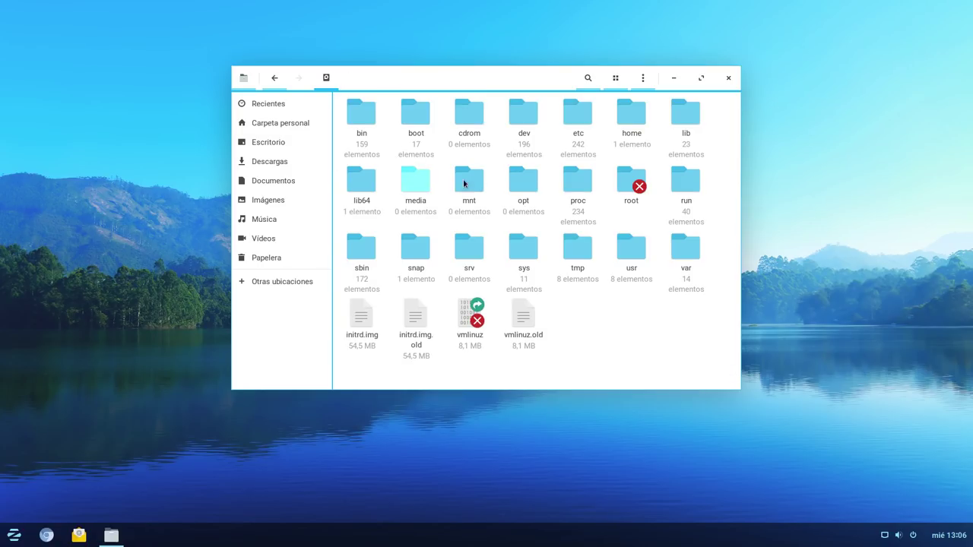
pyautogui.click(576, 118)
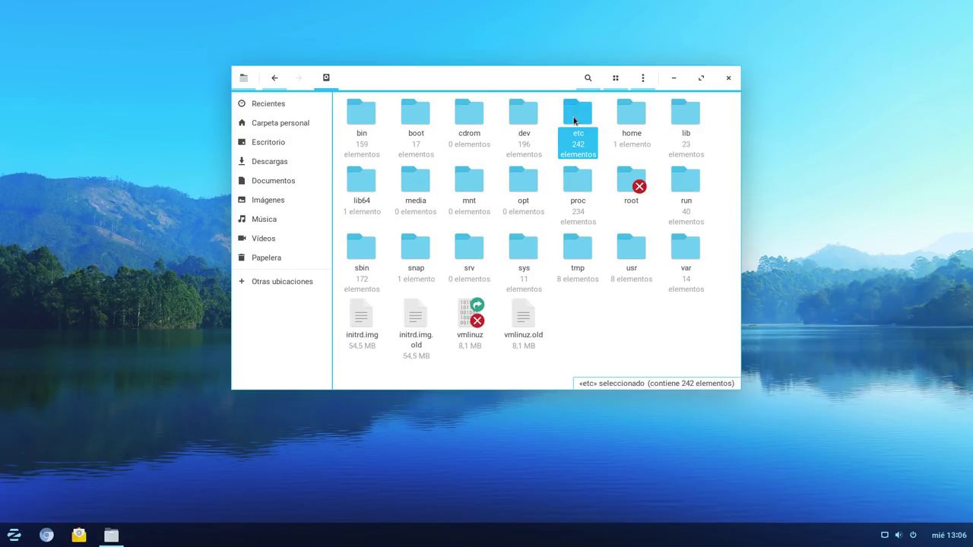
pyautogui.doubleClick(576, 118)
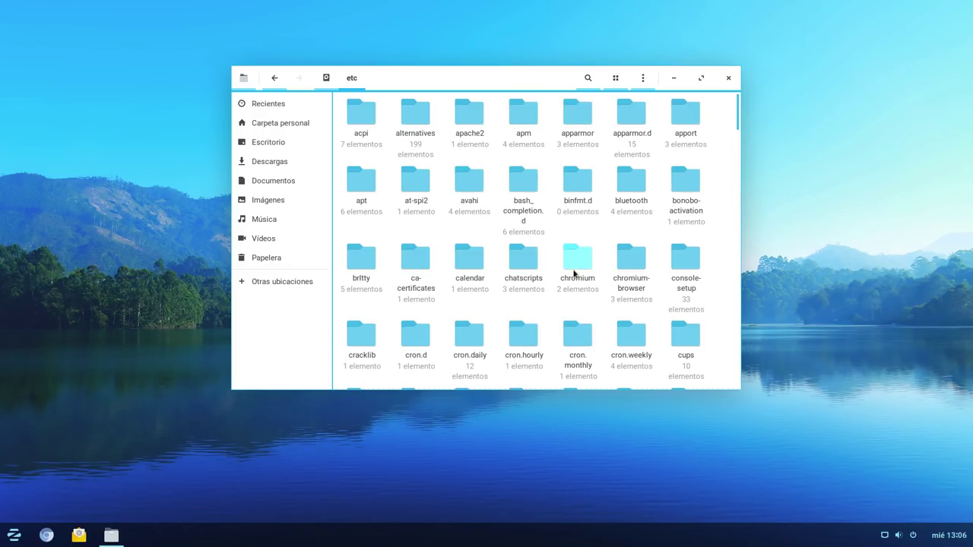
pyautogui.doubleClick(369, 195)
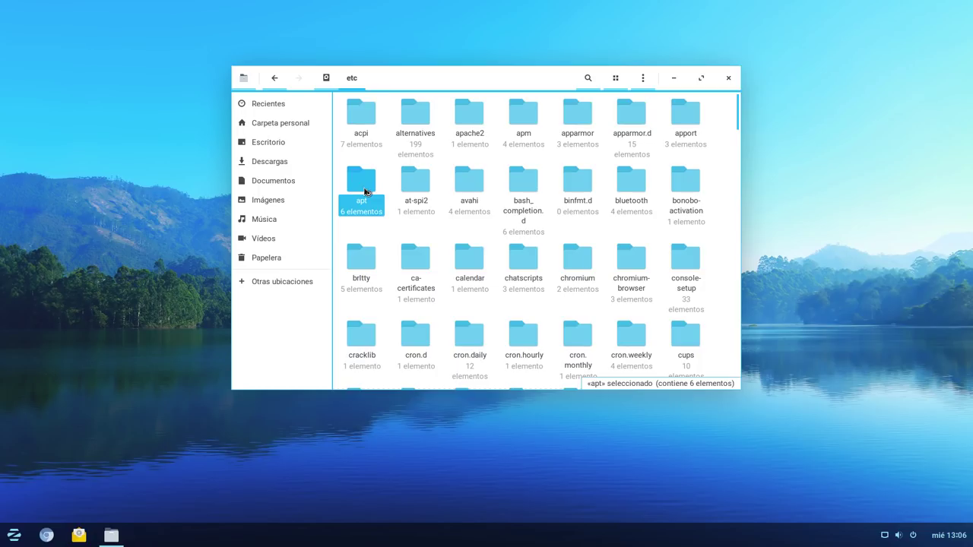
pyautogui.rightClick(574, 122)
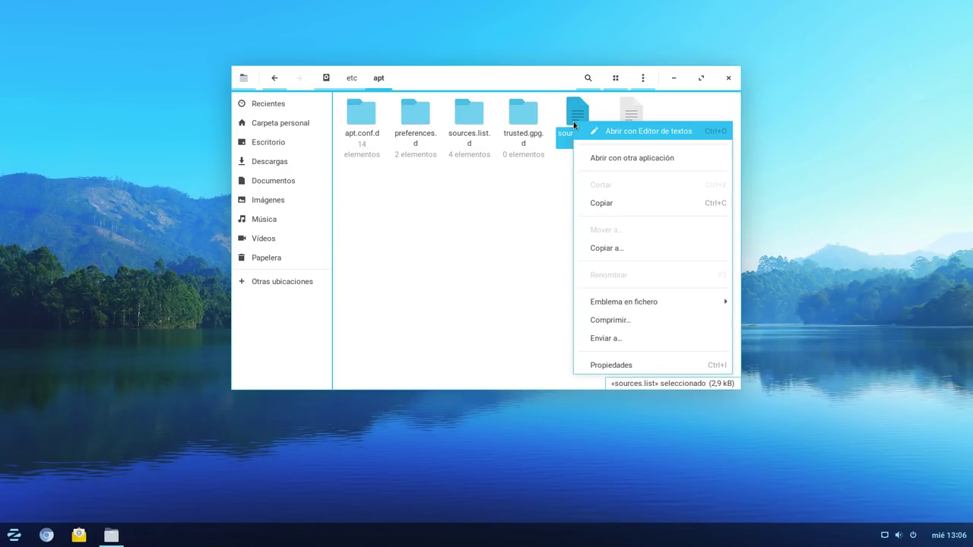
pyautogui.click(613, 133)
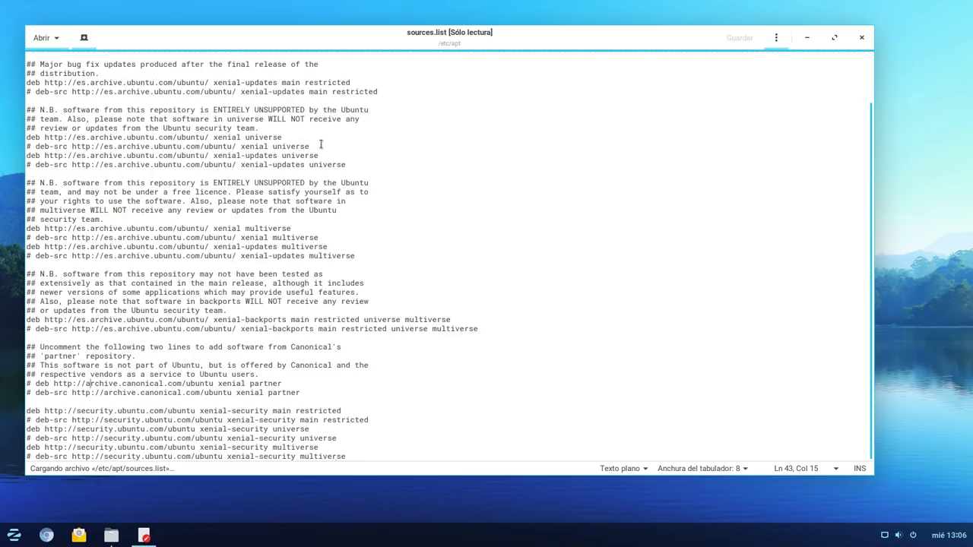
# - Examine the repository entries in sources.list, highlighting the Zorin OS cdrom line, the xenial repositories and the commented Canonical partner line
pyautogui.scroll(2, 310, 230)
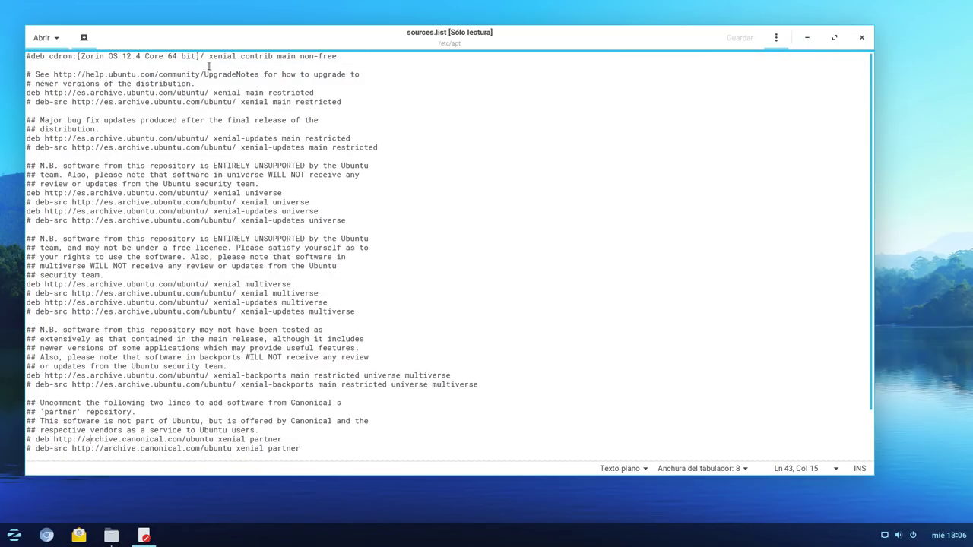
pyautogui.moveTo(341, 55); pyautogui.dragTo(81, 57)
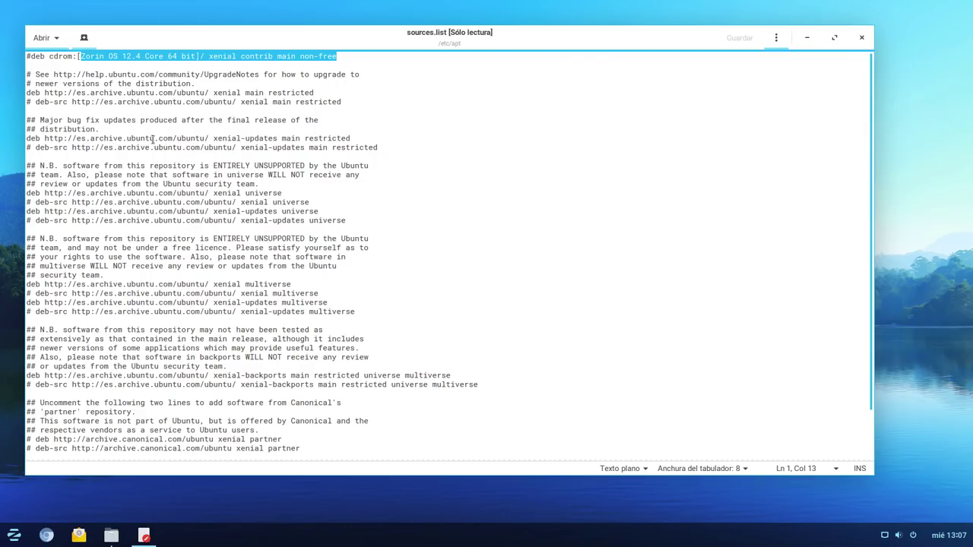
pyautogui.moveTo(345, 223); pyautogui.dragTo(31, 102)
pyautogui.scroll(-2, 214, 281)
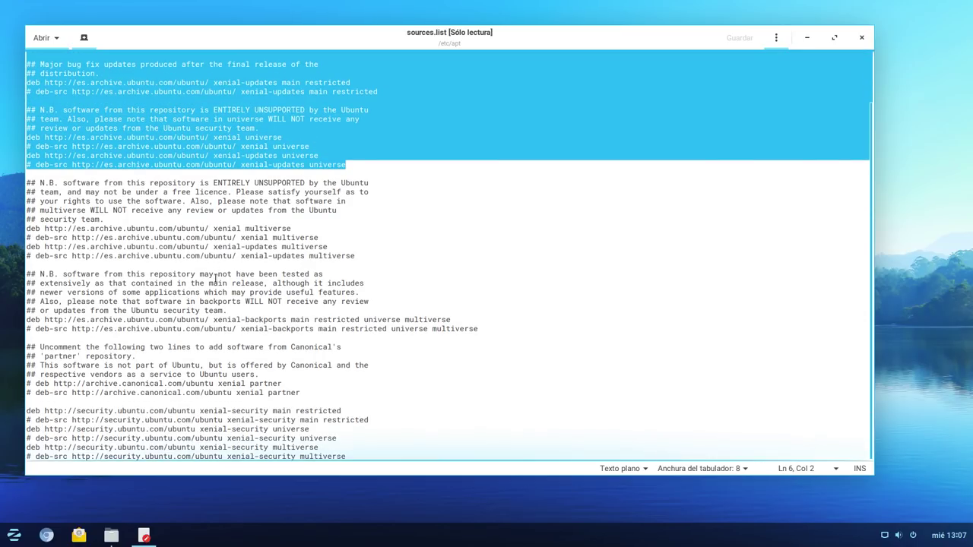
pyautogui.moveTo(282, 384); pyautogui.dragTo(27, 387)
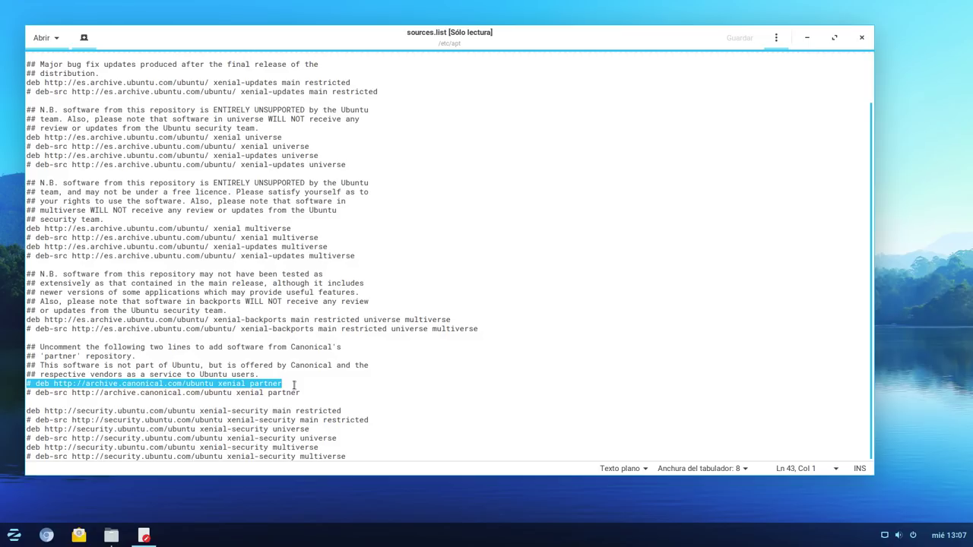
pyautogui.click(335, 382)
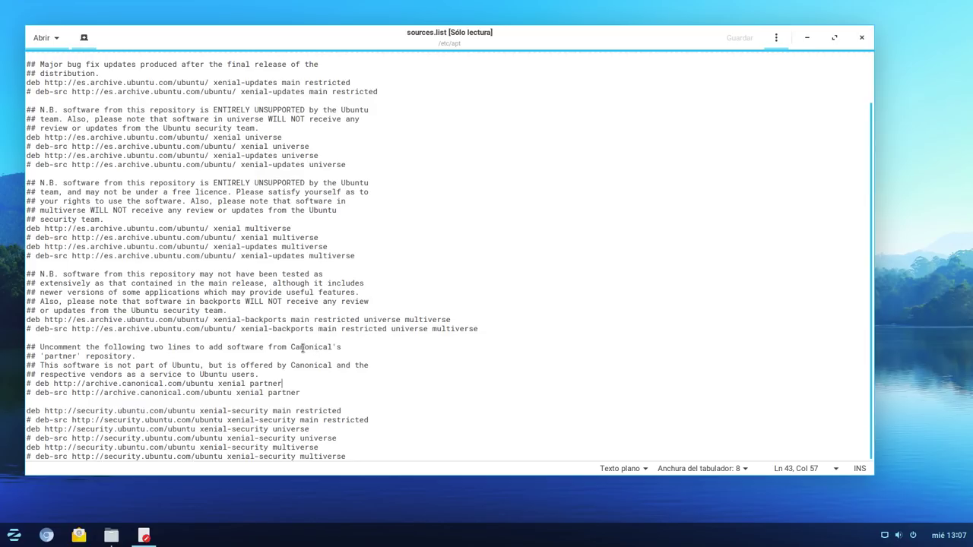
pyautogui.scroll(2, 307, 340)
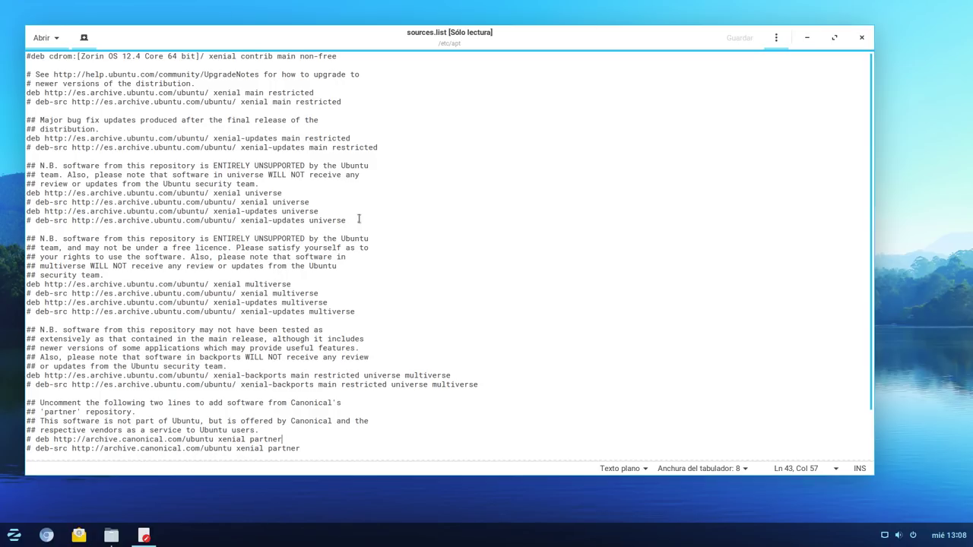
# - Close sources.list and open the sources.list.d folder inside /etc/apt
pyautogui.click(860, 38)
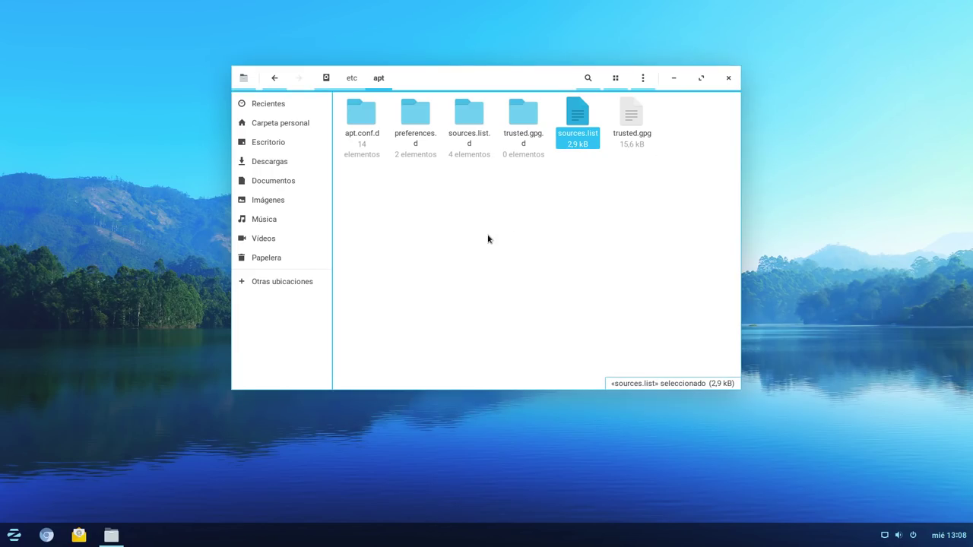
pyautogui.moveTo(522, 79); pyautogui.dragTo(433, 79)
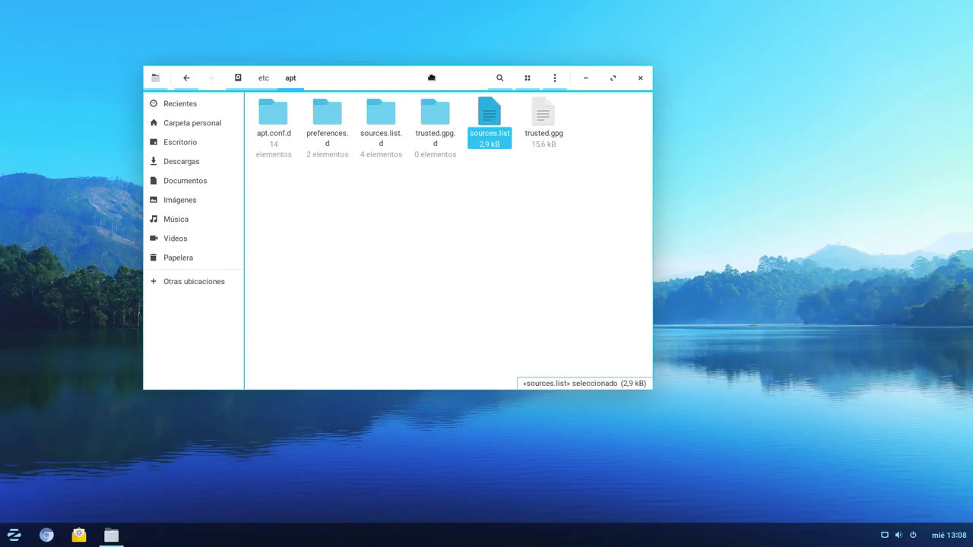
pyautogui.click(391, 328)
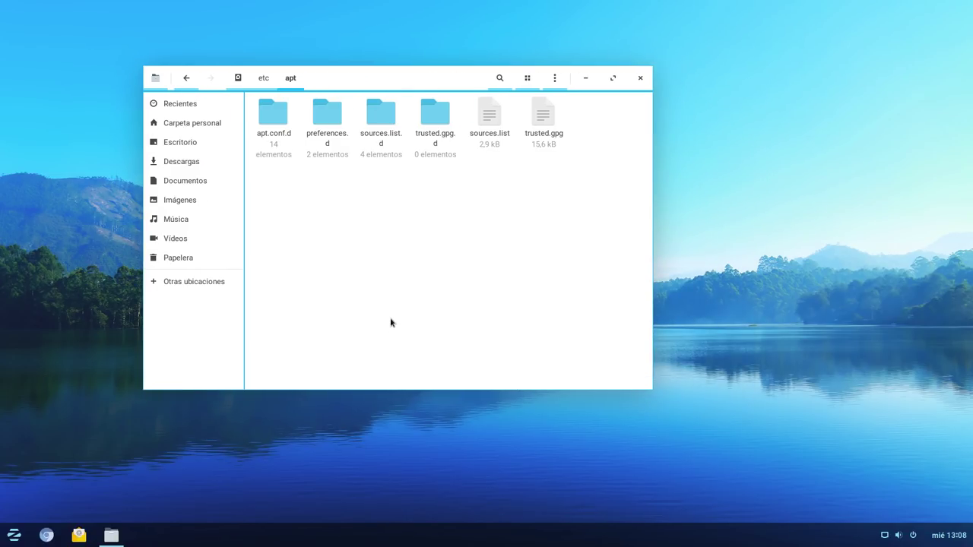
pyautogui.doubleClick(381, 119)
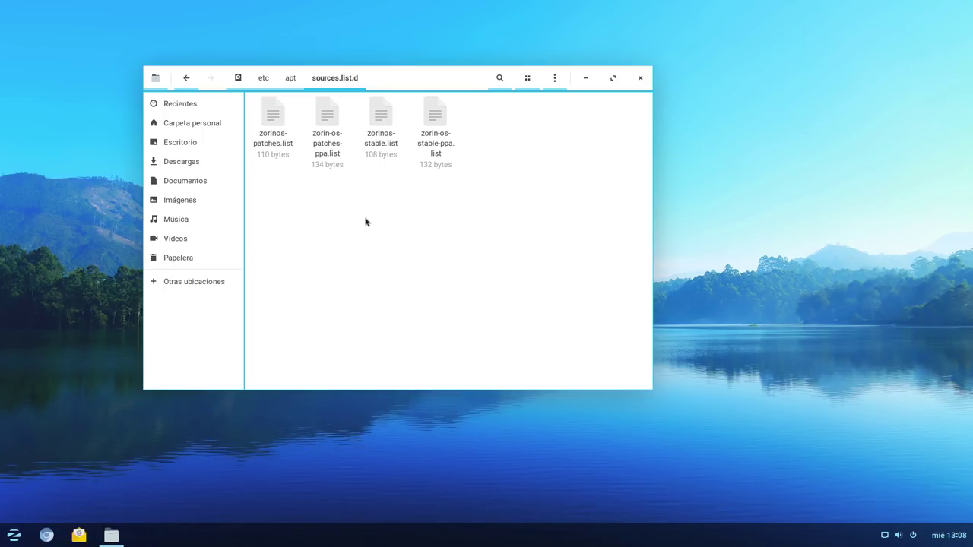
# - View zorinos-patches.list in the text editor, highlighting its deb repository line, and close the file
pyautogui.rightClick(280, 126)
pyautogui.press('Escape')
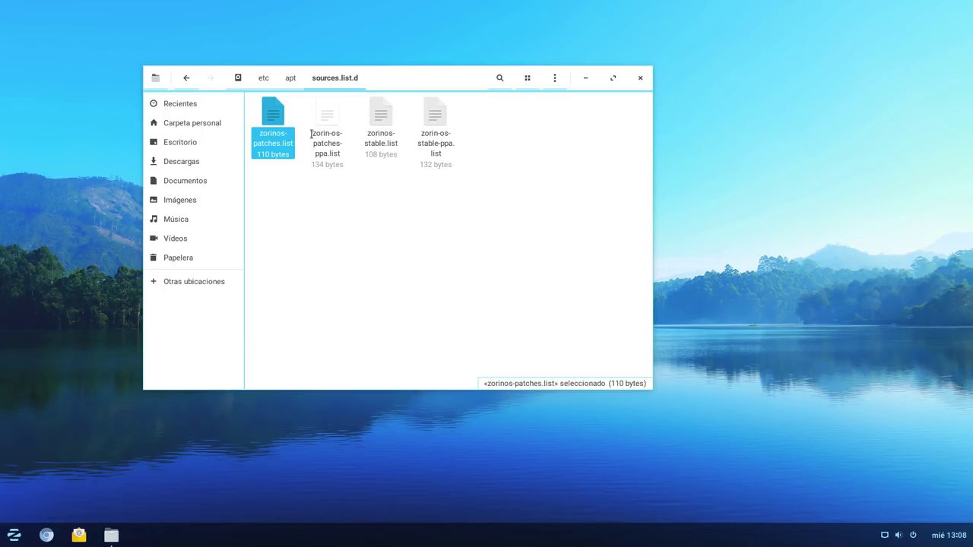
pyautogui.moveTo(280, 57); pyautogui.dragTo(27, 57)
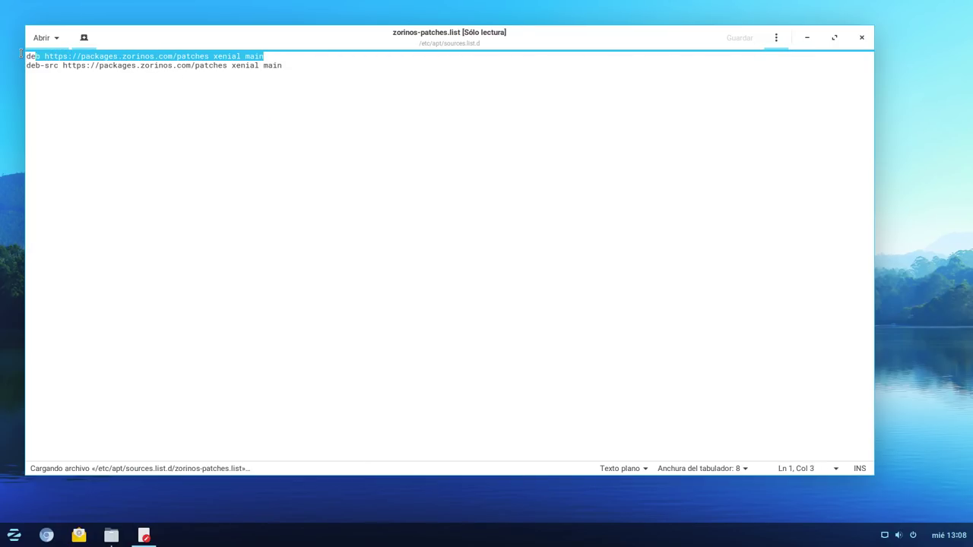
pyautogui.click(862, 38)
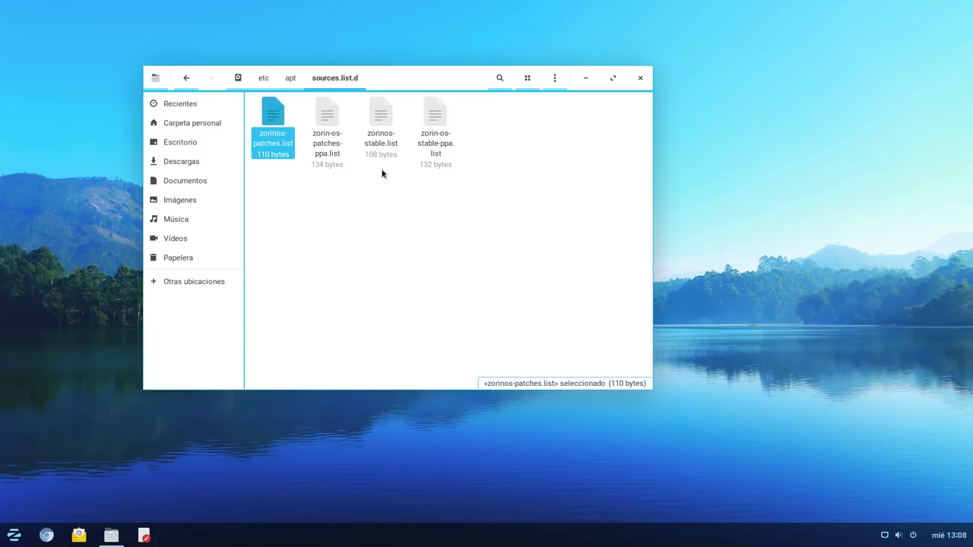
# - View zorin-os-patches-ppa.list in the text editor, highlighting its Launchpad deb line, and close the file
pyautogui.rightClick(329, 125)
pyautogui.click(340, 129)
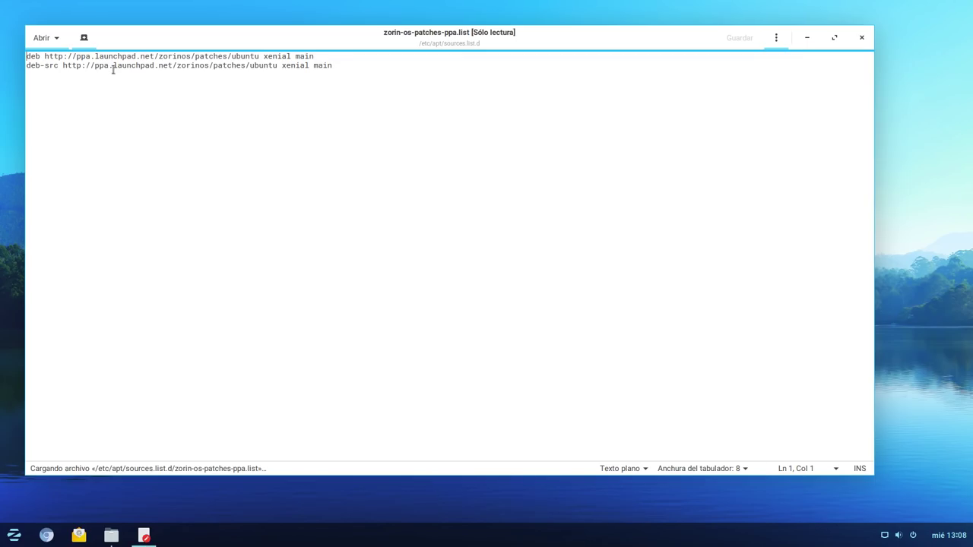
pyautogui.moveTo(328, 59); pyautogui.dragTo(18, 51)
pyautogui.click(862, 37)
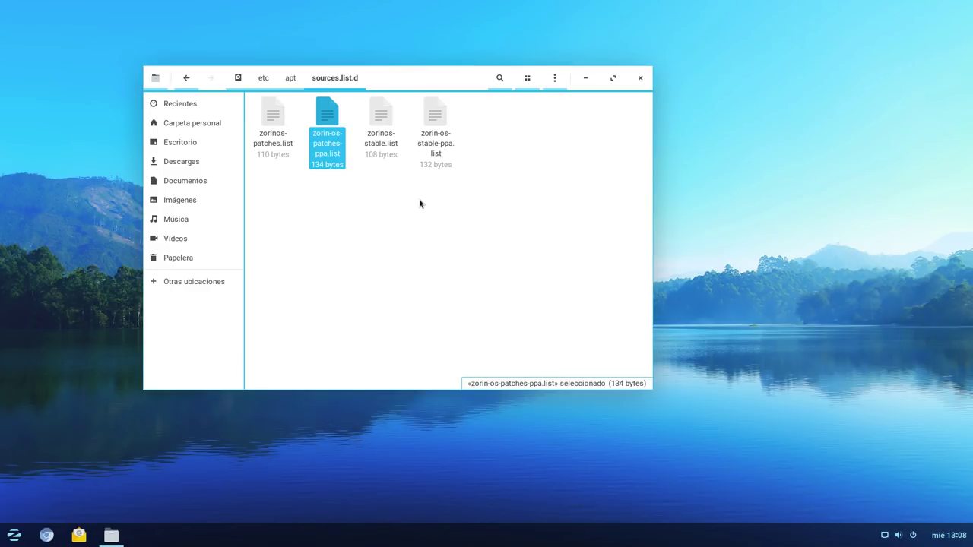
# - View the repository entries in zorinos-stable.list in the text editor, and close the file
pyautogui.rightClick(382, 120)
pyautogui.click(422, 131)
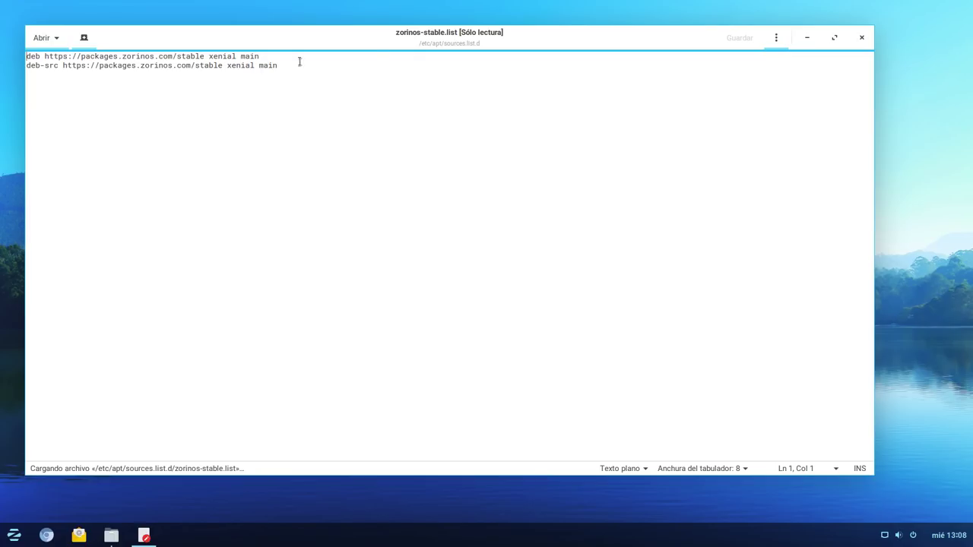
pyautogui.click(861, 37)
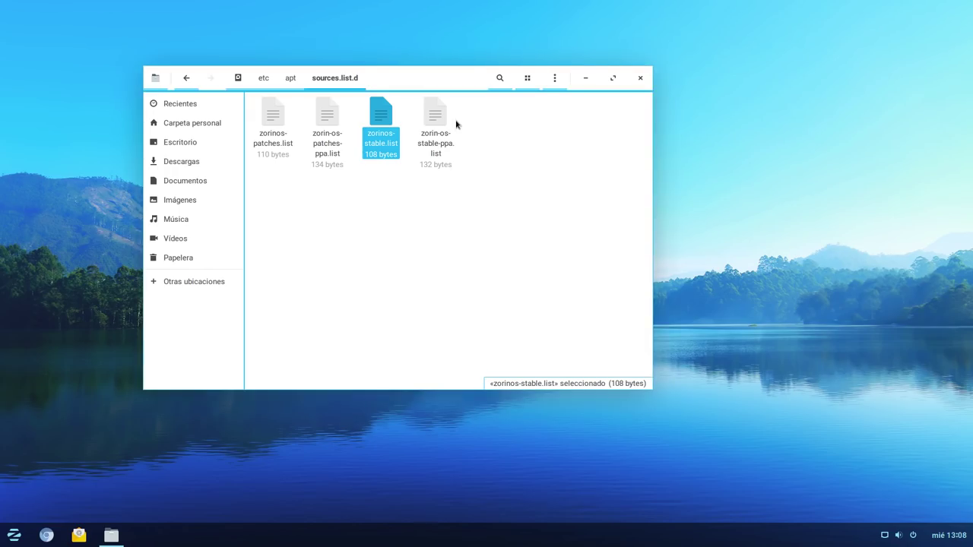
# - View zorin-os-stable-ppa.list, highlighting its Launchpad deb line, and close both the file and the file manager
pyautogui.rightClick(437, 120)
pyautogui.click(465, 129)
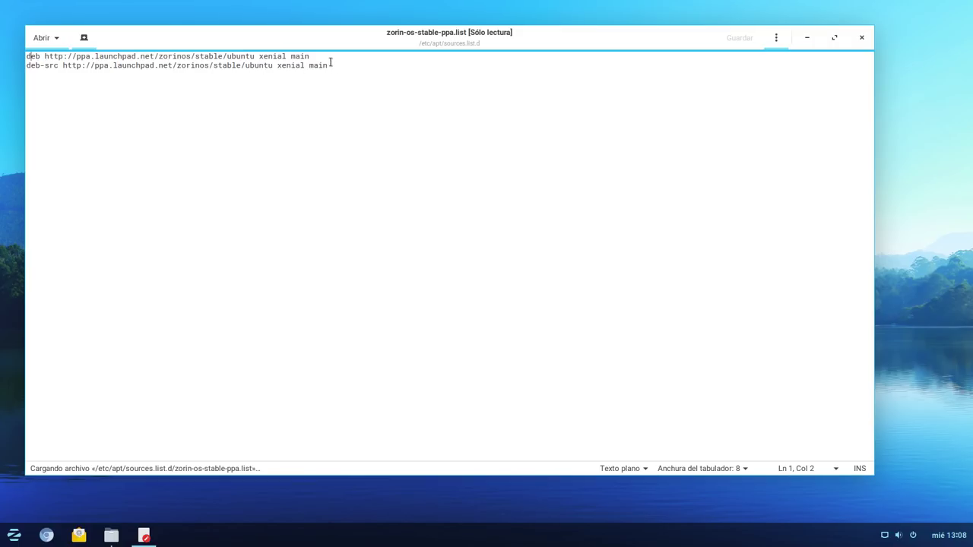
pyautogui.moveTo(313, 57); pyautogui.dragTo(23, 57)
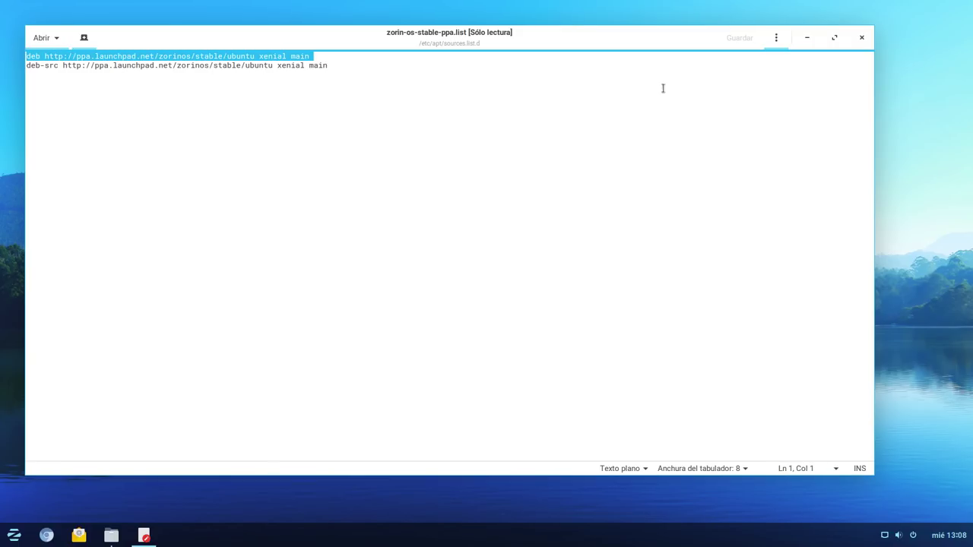
pyautogui.click(862, 37)
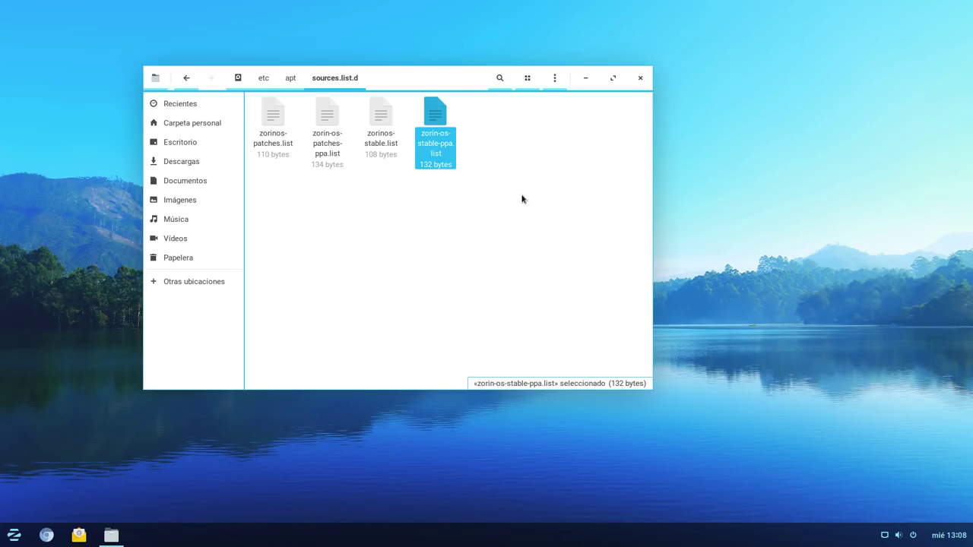
pyautogui.click(493, 290)
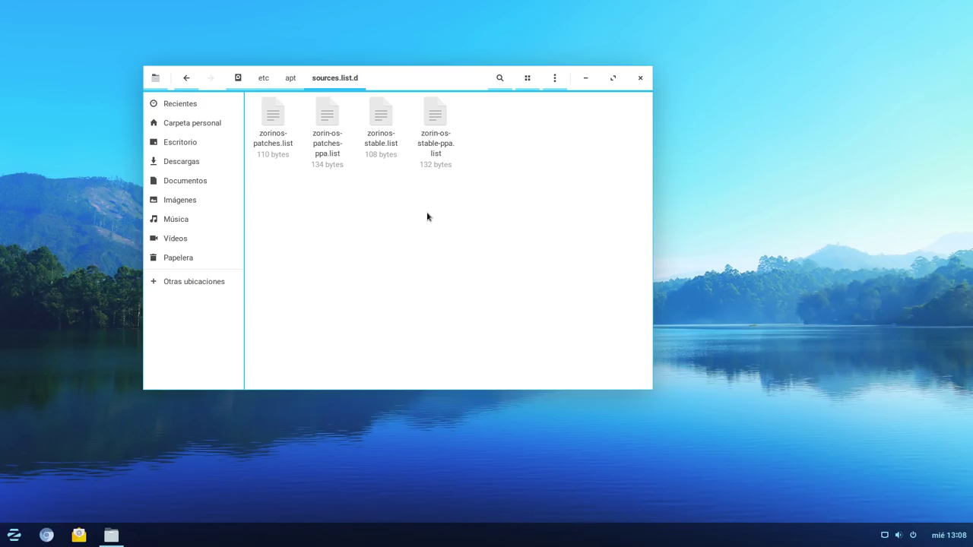
pyautogui.click(641, 78)
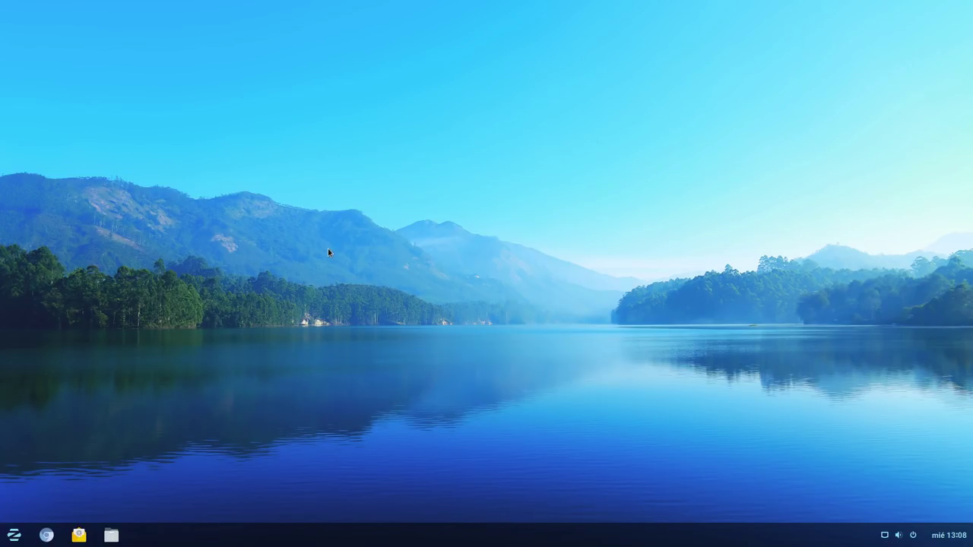
# - Look through the installed programs in the Accesorios and Gráficos categories of the applications menu
pyautogui.click(14, 535)
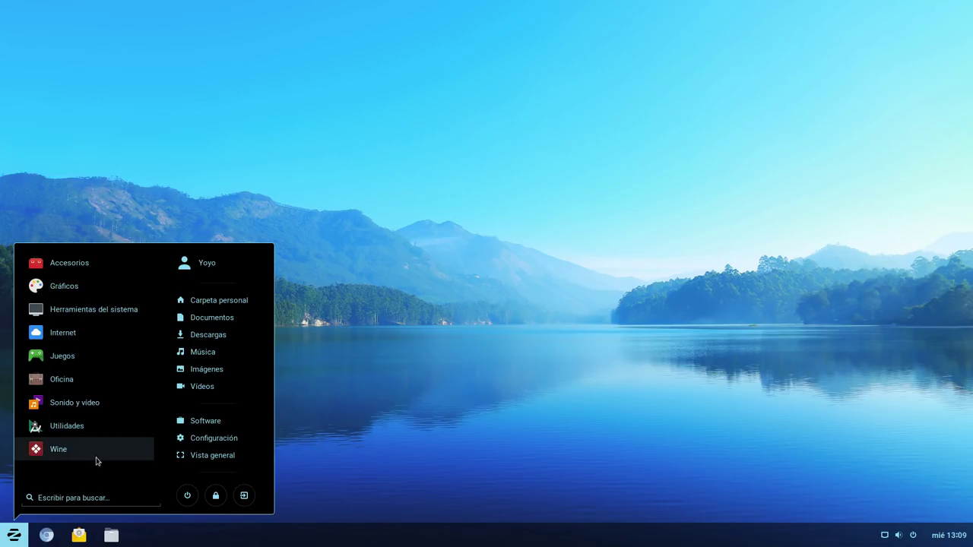
pyautogui.click(80, 272)
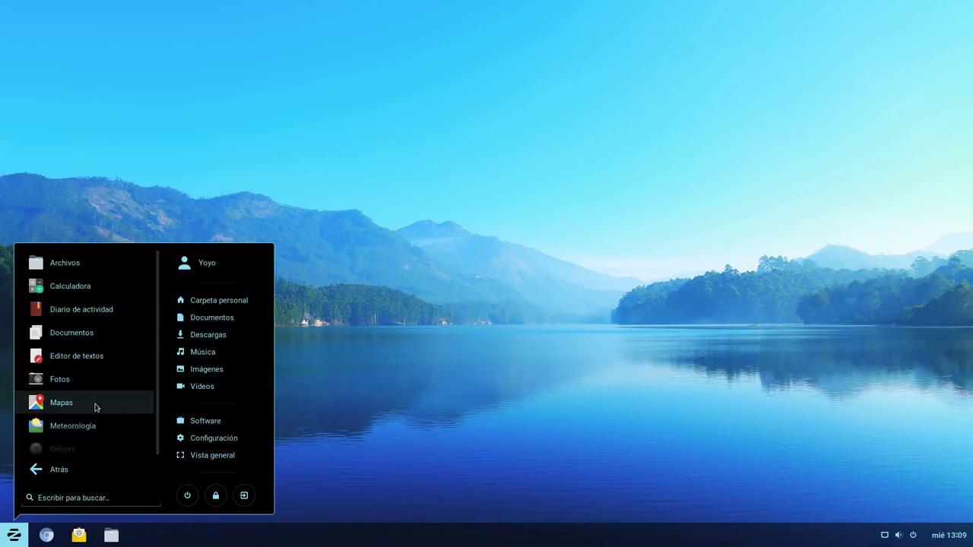
pyautogui.scroll(-1, 89, 407)
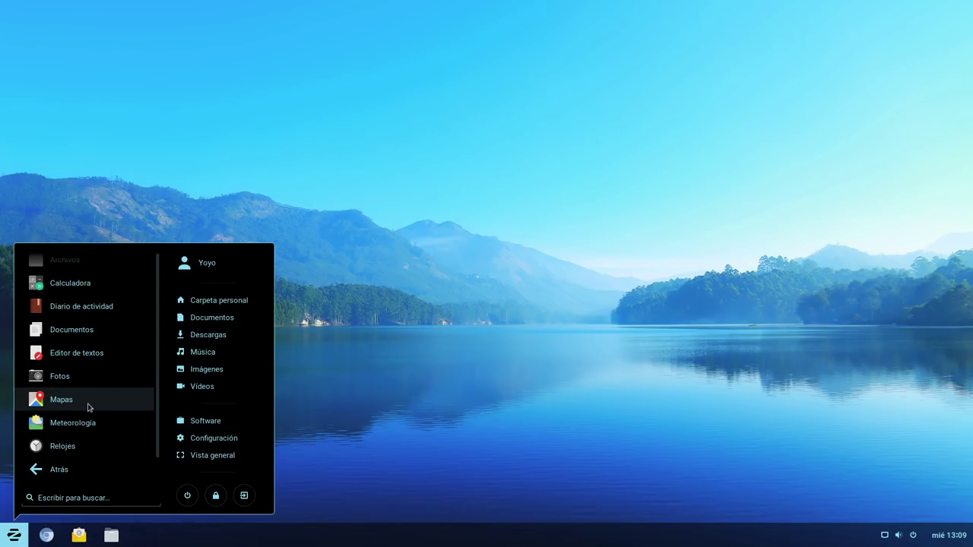
pyautogui.scroll(1, 44, 333)
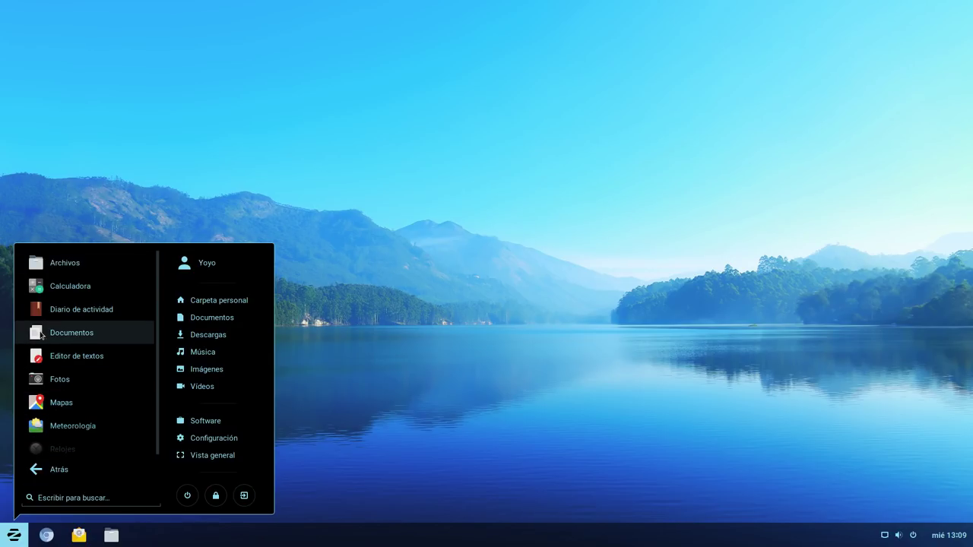
pyautogui.click(36, 470)
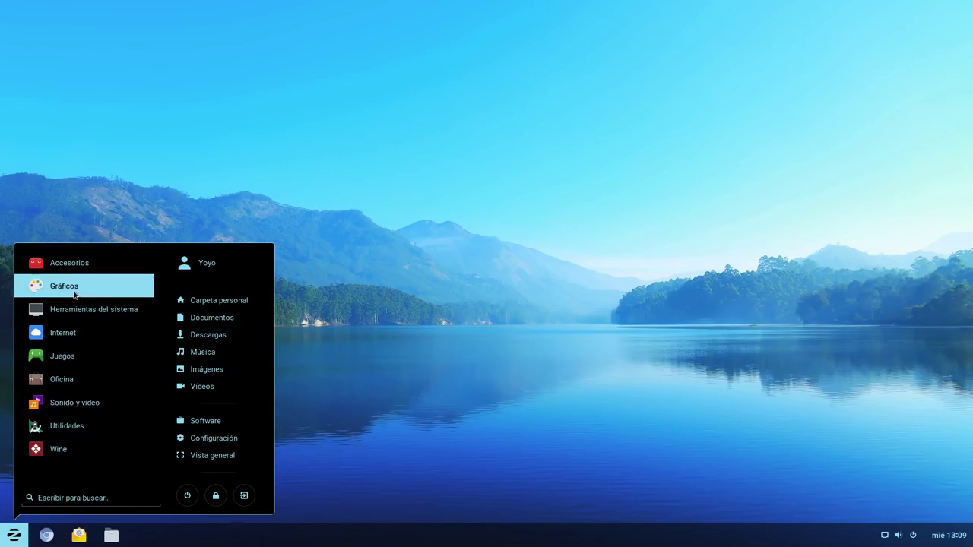
pyautogui.click(74, 295)
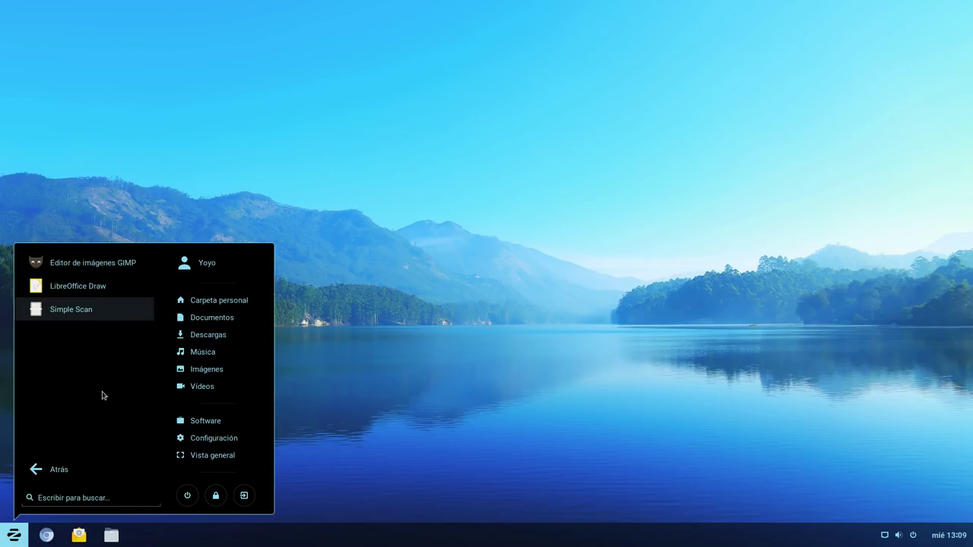
pyautogui.click(36, 471)
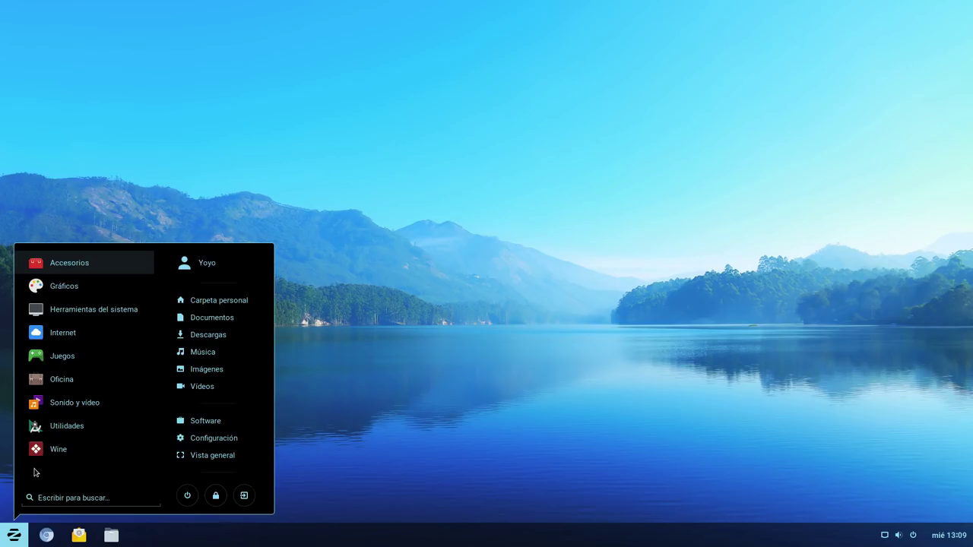
# - View the startup programs in Aplicaciones al inicio from the system tools category, and close the window
pyautogui.click(102, 310)
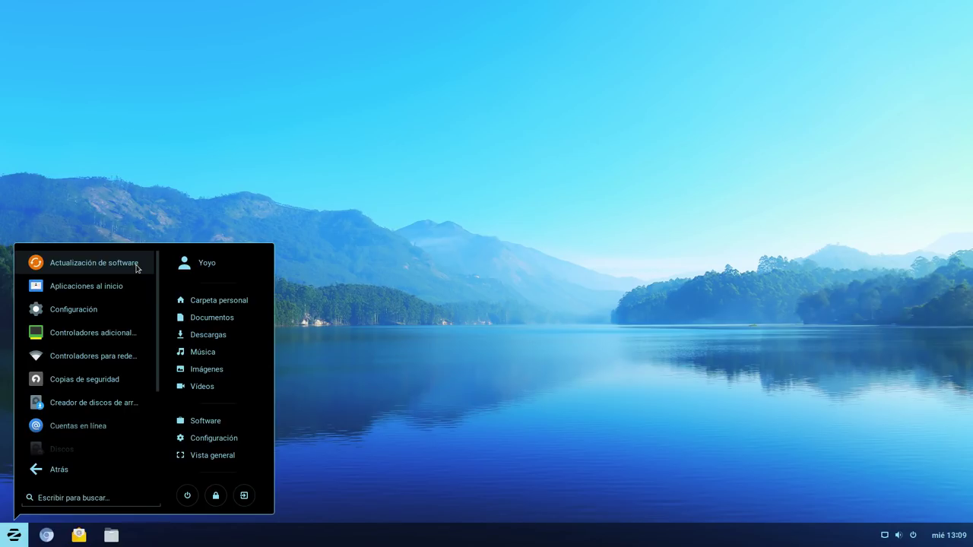
pyautogui.click(104, 286)
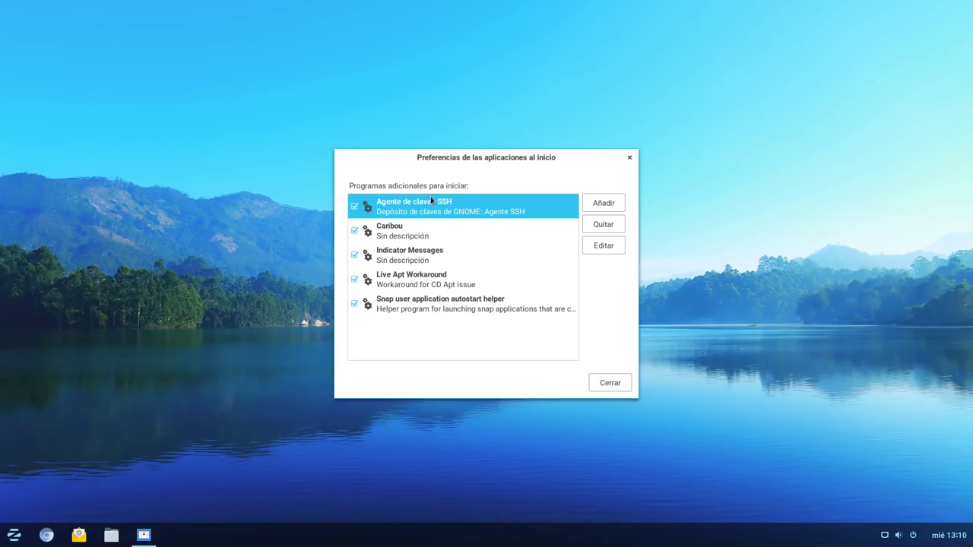
pyautogui.click(629, 157)
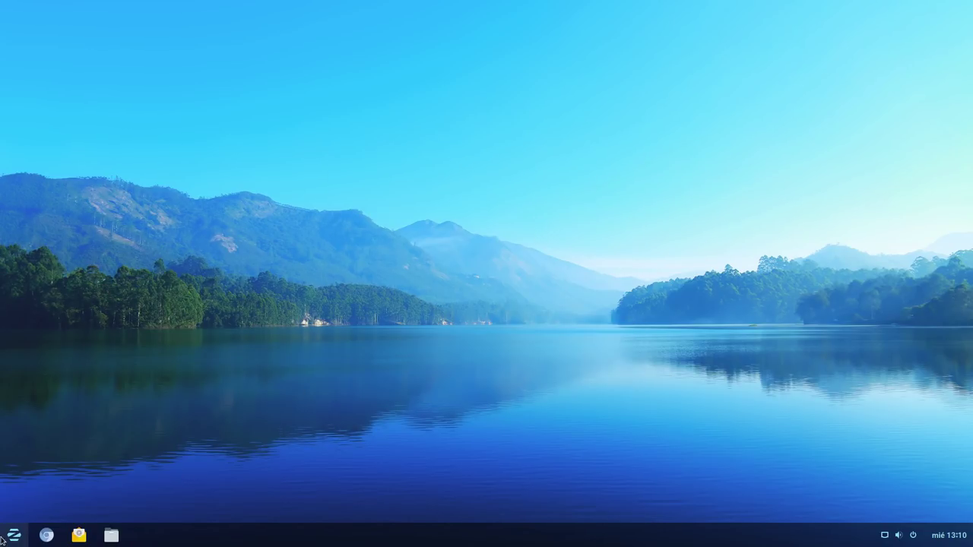
# - View the available proprietary drivers under Controladores adicionales in Software y actualizaciones, and close the window
pyautogui.click(2, 538)
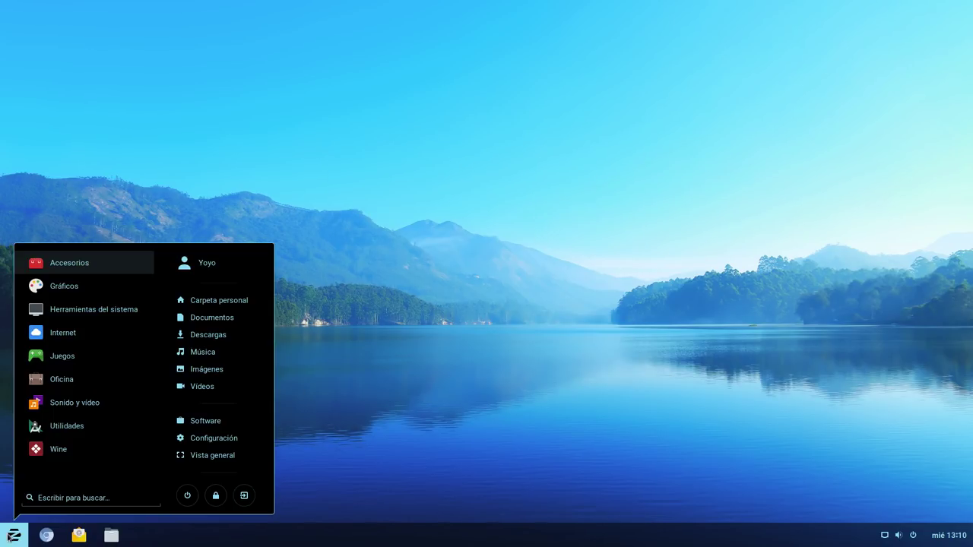
pyautogui.click(78, 311)
pyautogui.click(84, 335)
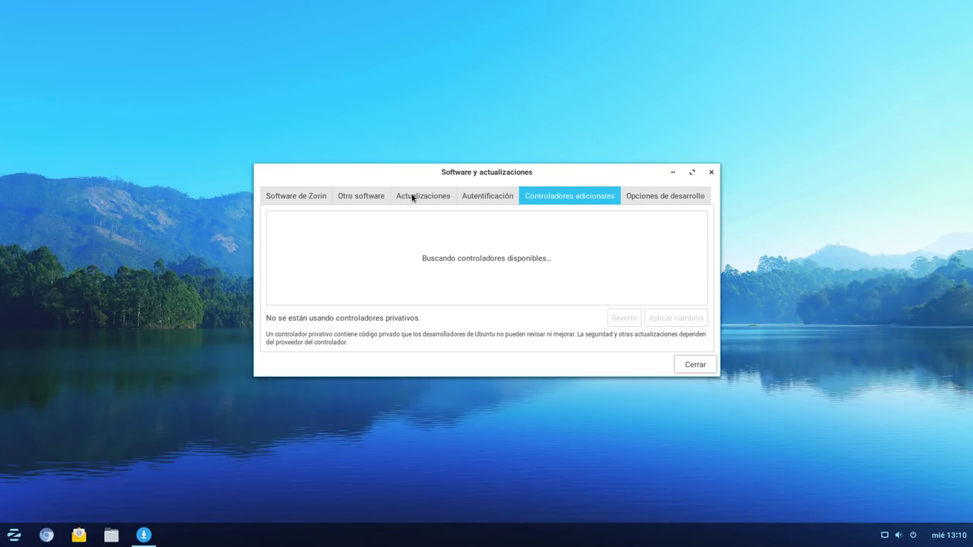
pyautogui.moveTo(407, 169); pyautogui.dragTo(340, 115)
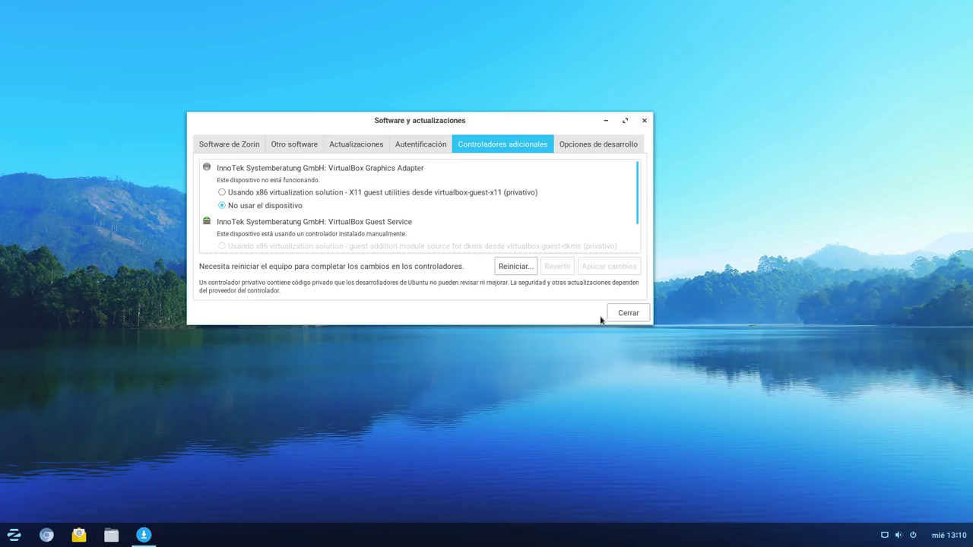
pyautogui.click(628, 313)
# - Look through the remaining system tools, view the desktop layout options in Zorin Appearance, and close the window
pyautogui.click(22, 534)
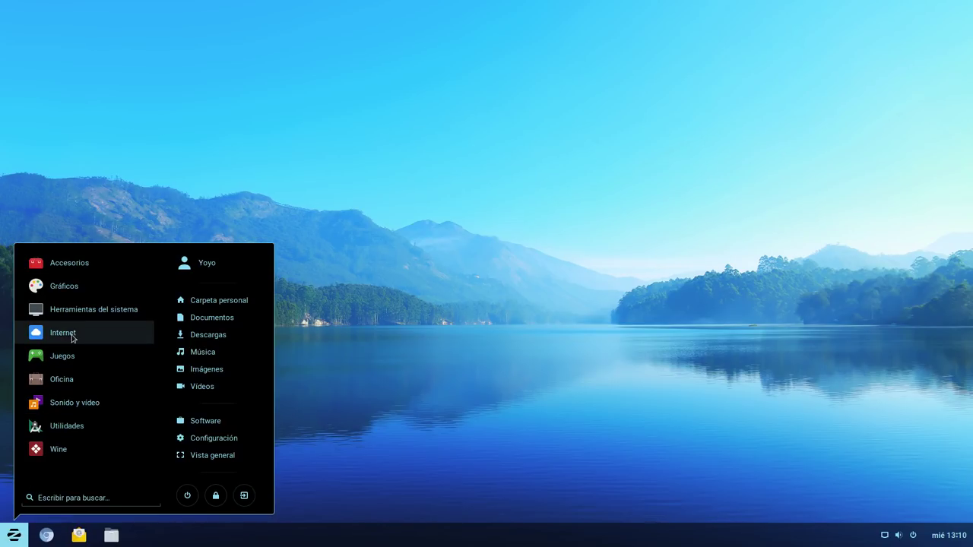
pyautogui.click(80, 311)
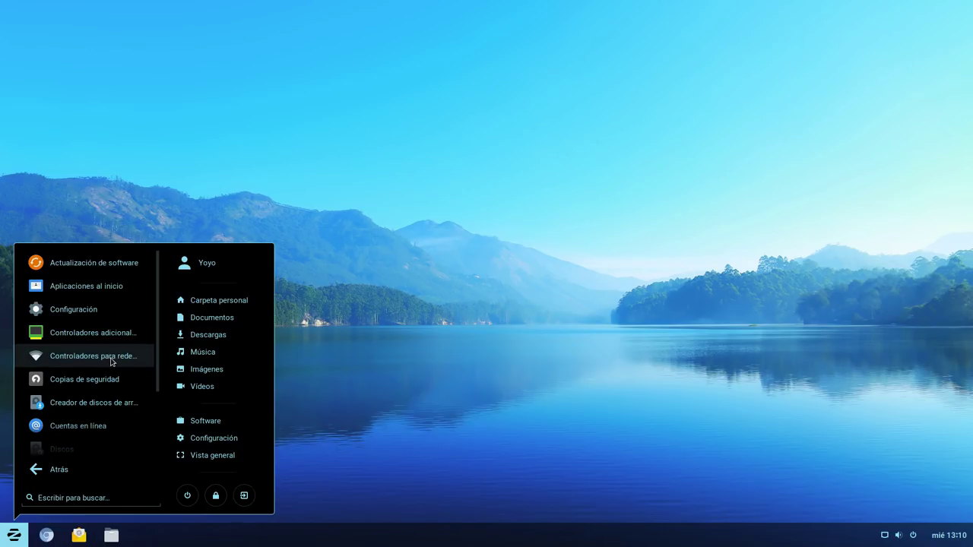
pyautogui.scroll(-2, 111, 362)
pyautogui.scroll(-1, 106, 361)
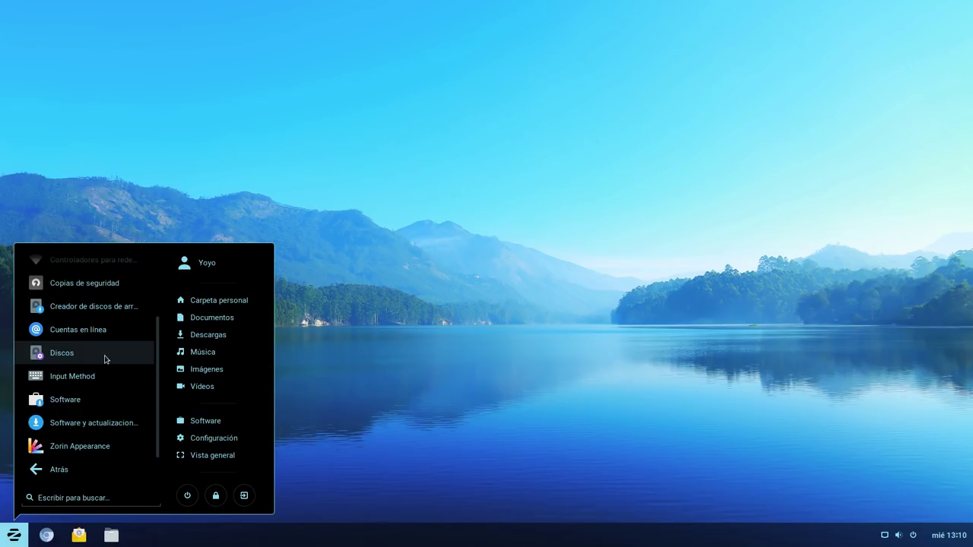
pyautogui.click(83, 447)
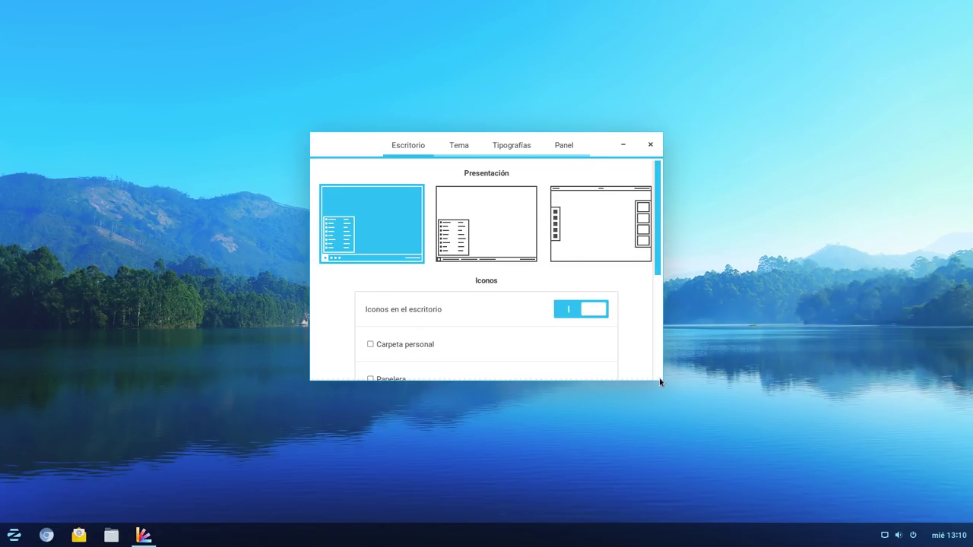
pyautogui.moveTo(380, 144); pyautogui.dragTo(265, 96)
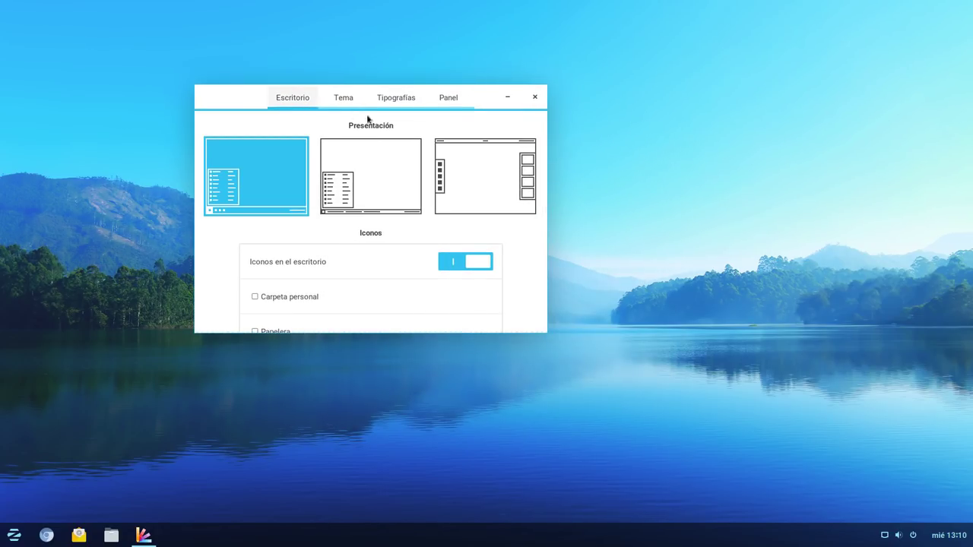
pyautogui.click(535, 97)
# - Look through the installed programs in the Juegos and Oficina categories of the applications menu
pyautogui.click(14, 536)
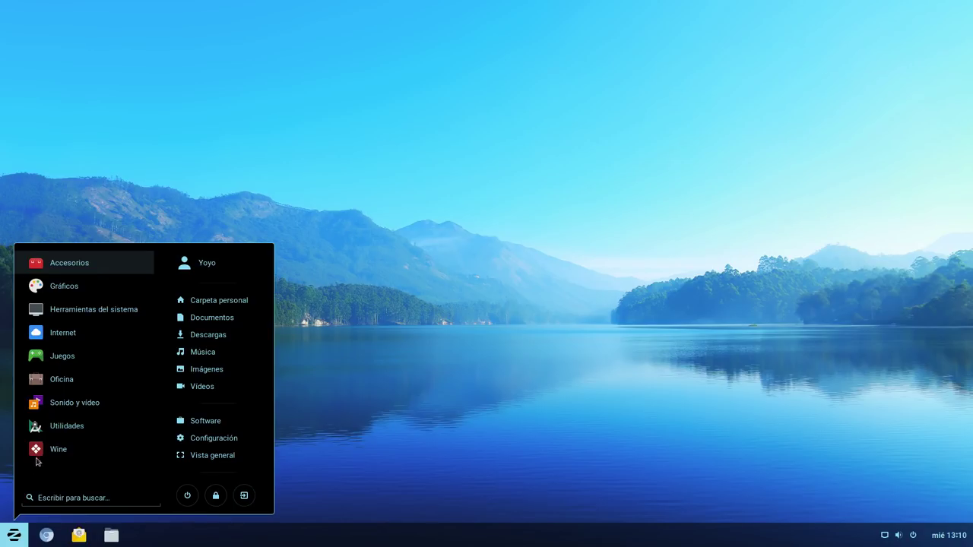
pyautogui.click(60, 356)
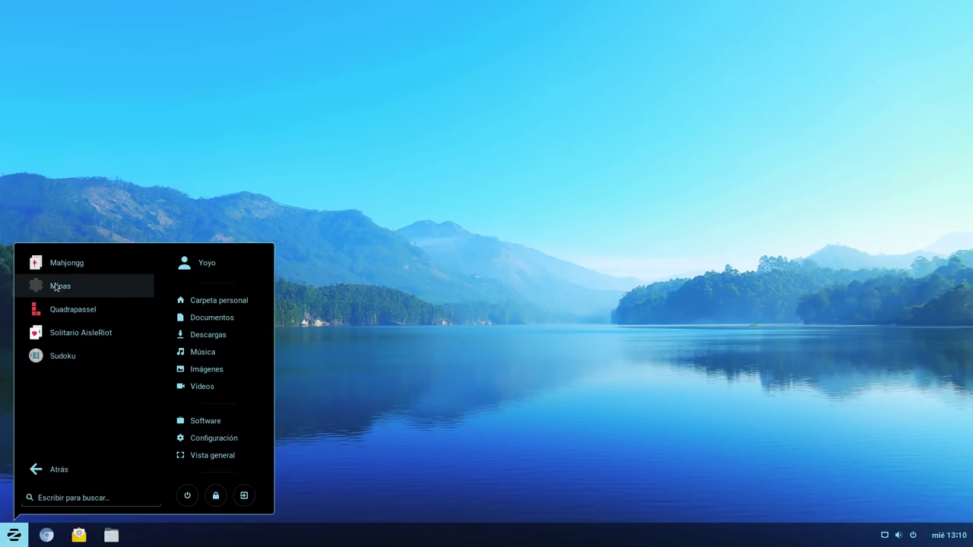
pyautogui.click(35, 475)
pyautogui.click(64, 380)
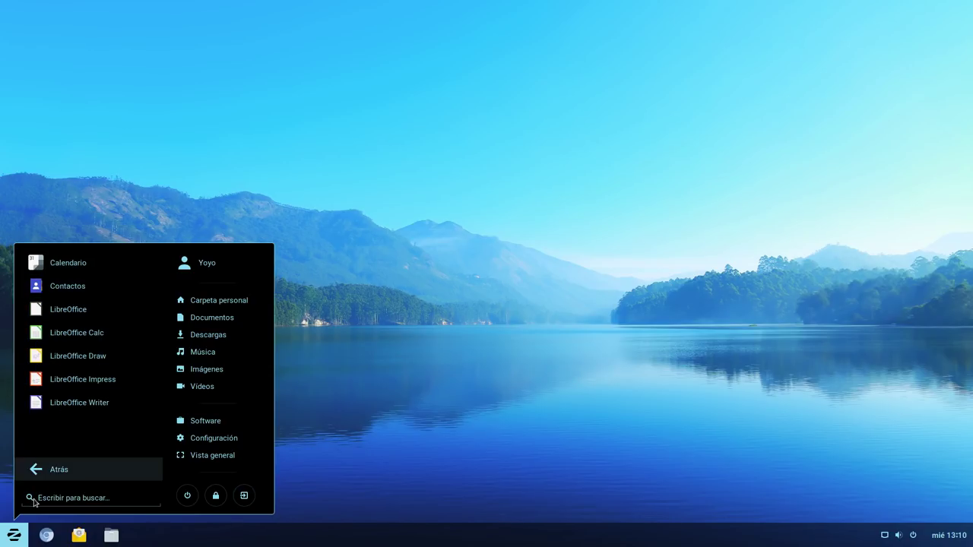
pyautogui.click(36, 474)
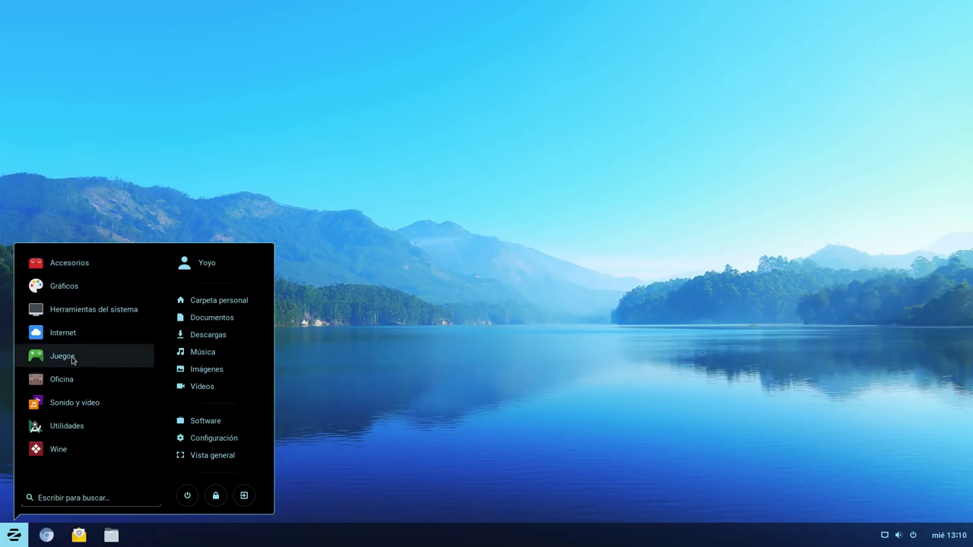
# - Open LibreOffice Writer from the Oficina category, check its version in the About LibreOffice information, and close it
pyautogui.click(67, 384)
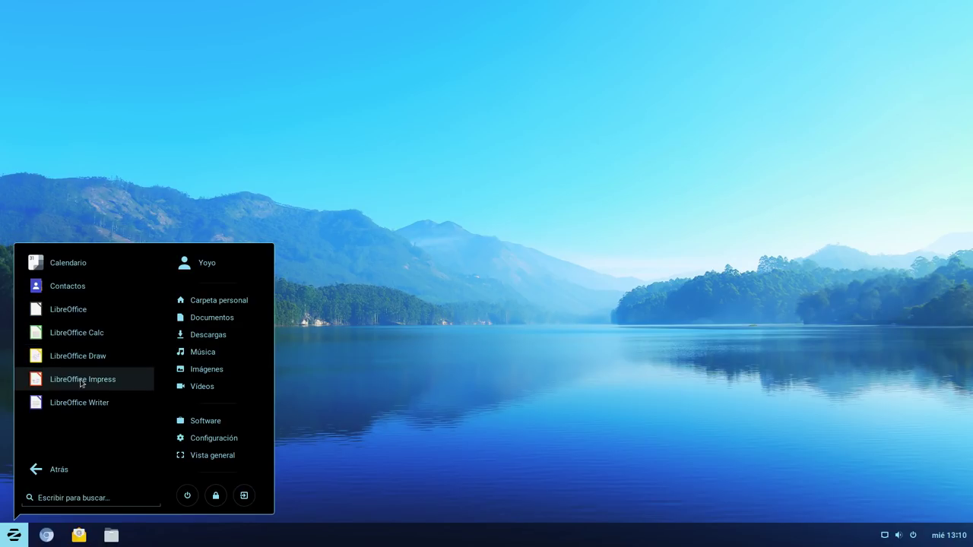
pyautogui.click(77, 402)
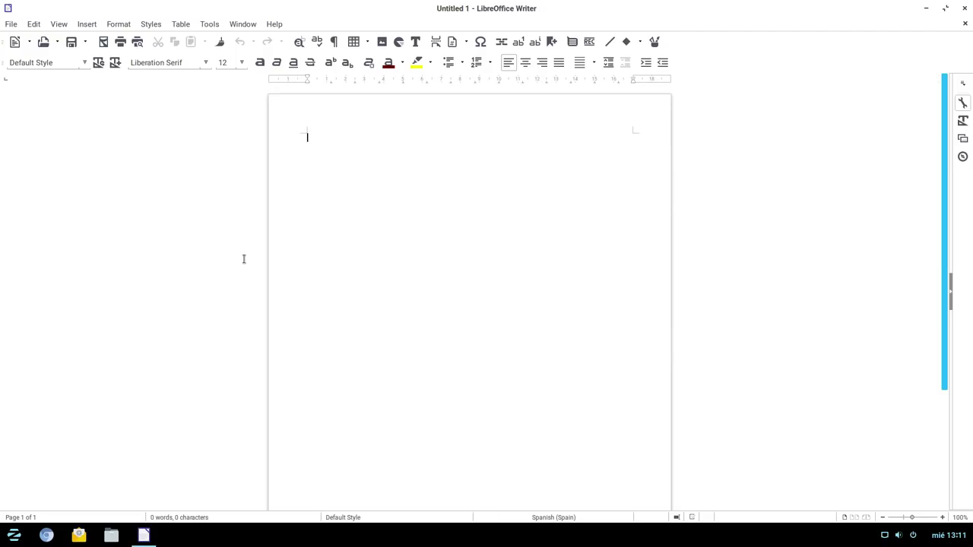
pyautogui.click(274, 25)
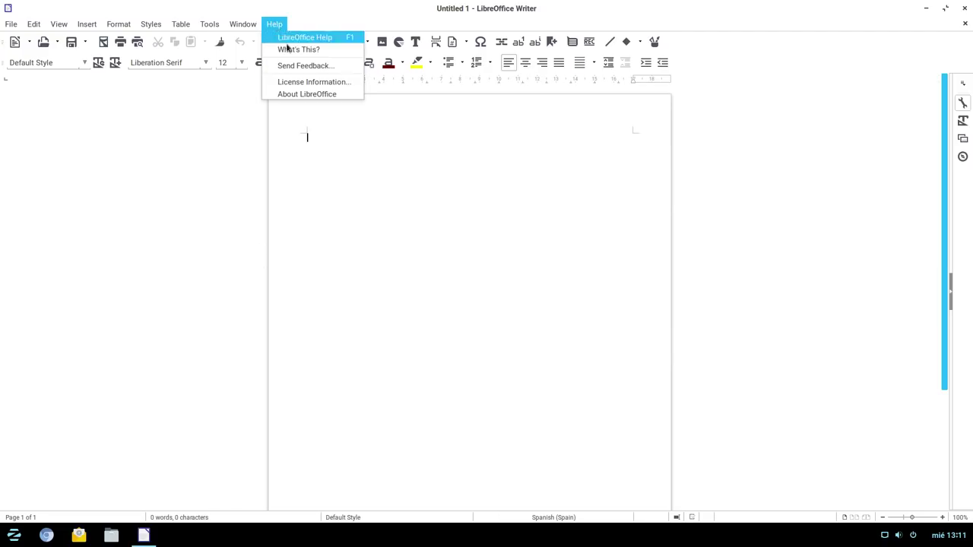
pyautogui.click(296, 97)
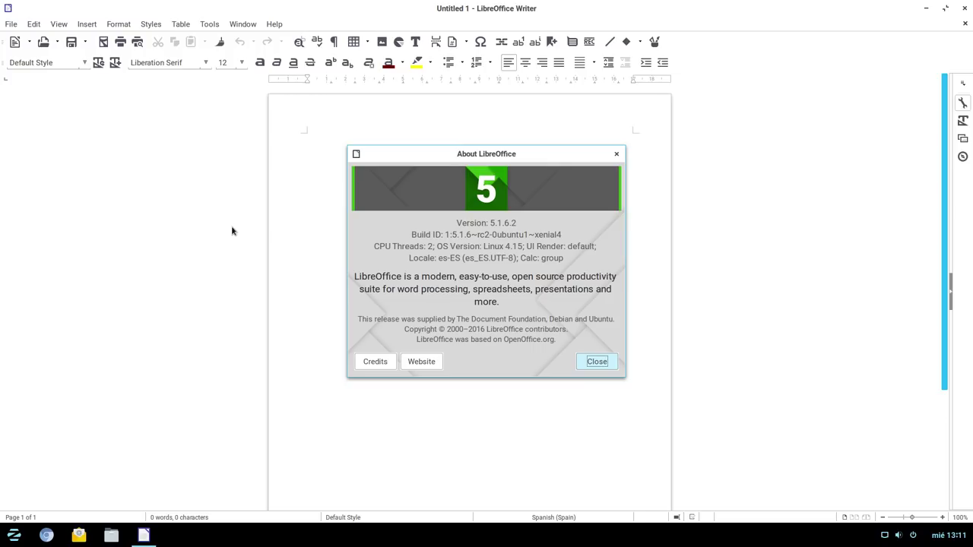
pyautogui.click(597, 364)
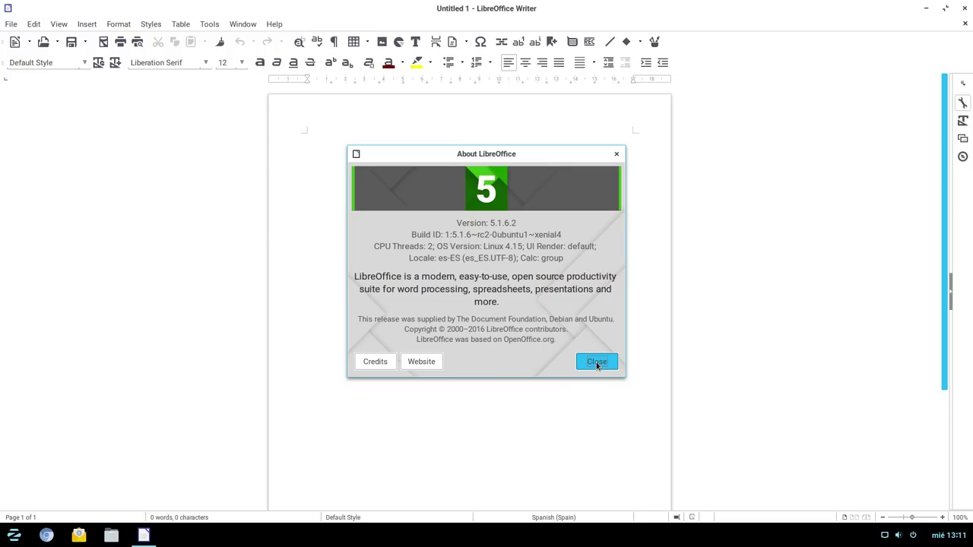
pyautogui.click(966, 9)
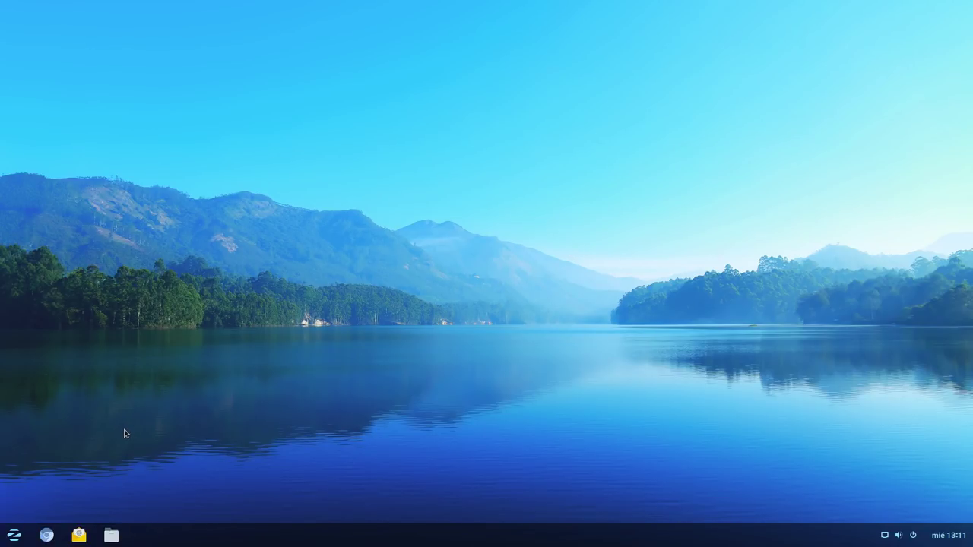
# - Look through the multimedia programs in the Sonido y vídeo category of the applications menu
pyautogui.click(15, 537)
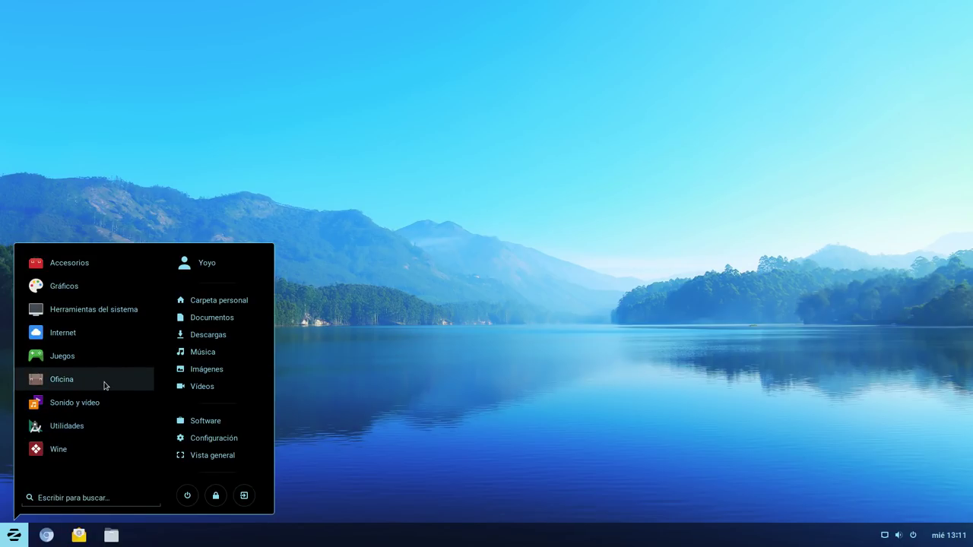
pyautogui.click(102, 405)
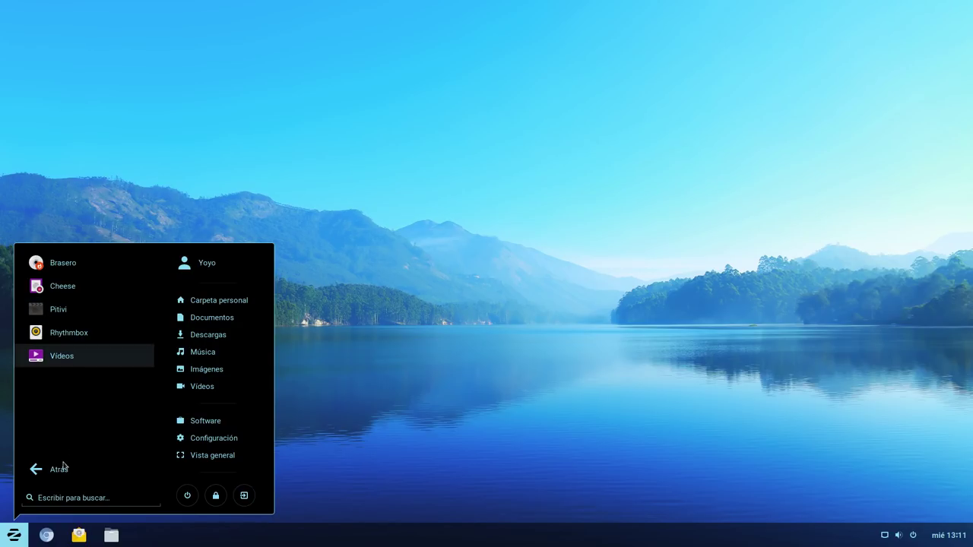
pyautogui.click(39, 470)
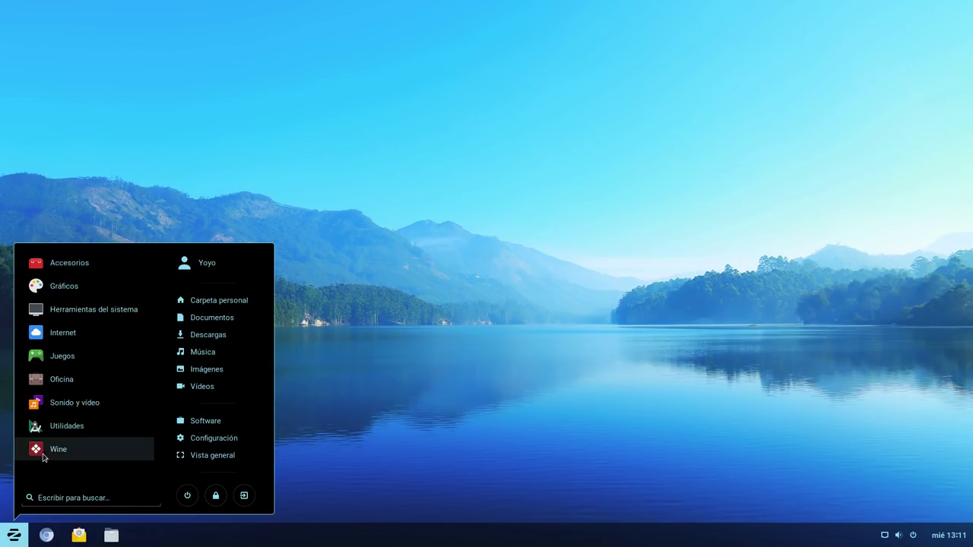
# - Open Monitor del sistema from the Utilidades category, enlarge its window, and show the Recursos graphs
pyautogui.click(78, 425)
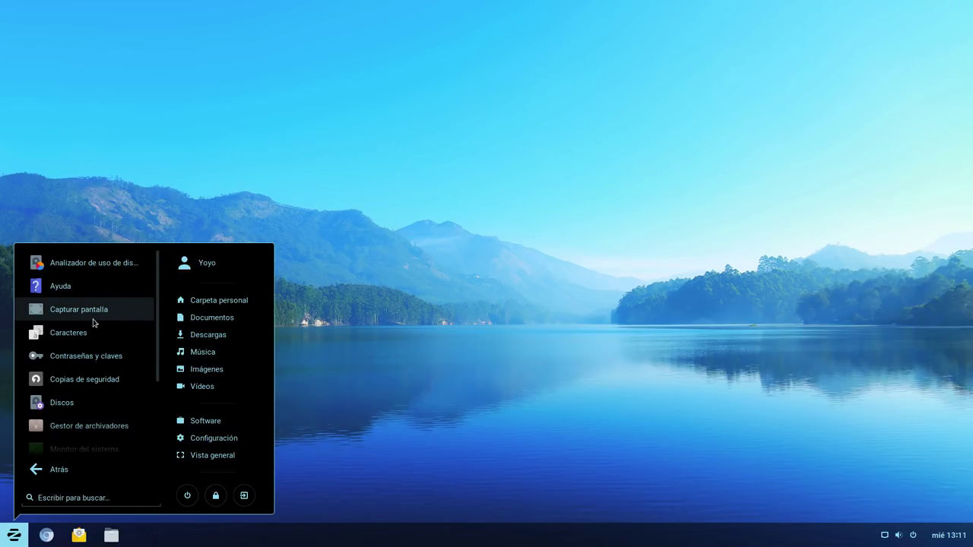
pyautogui.scroll(-1, 93, 323)
pyautogui.scroll(-1, 92, 319)
pyautogui.click(97, 398)
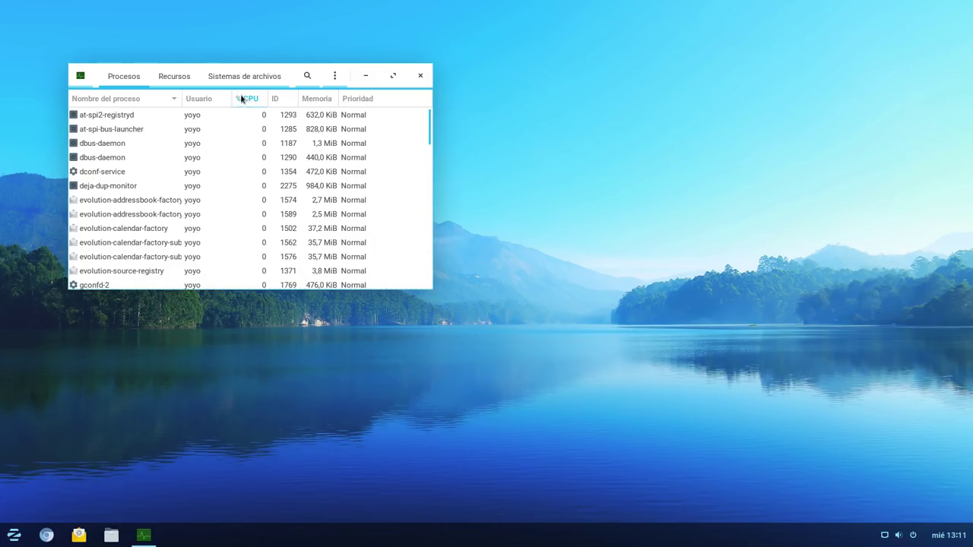
pyautogui.moveTo(432, 288); pyautogui.dragTo(755, 409)
pyautogui.click(396, 76)
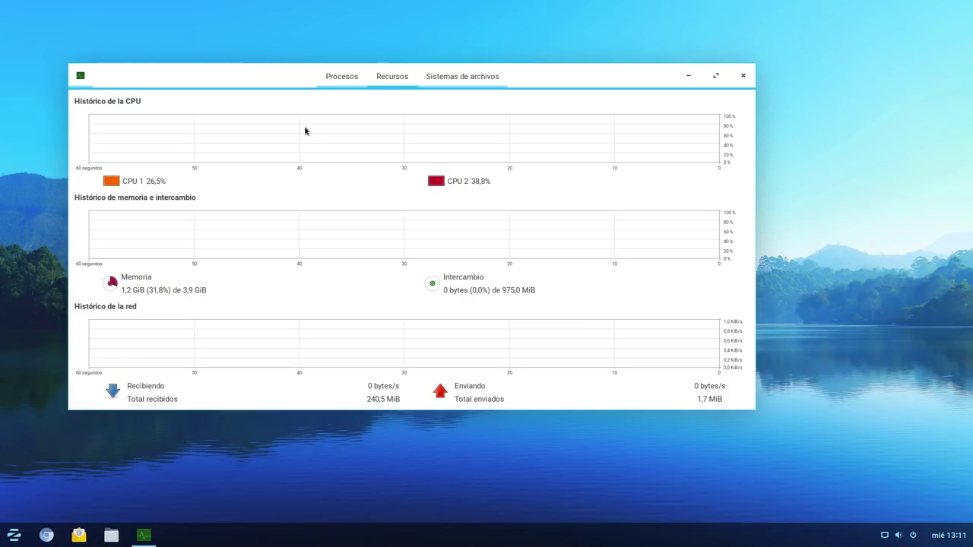
# - Examine disk usage under Sistemas de archivos and CPU and memory use under Recursos, and close the system monitor
pyautogui.click(441, 82)
pyautogui.click(391, 80)
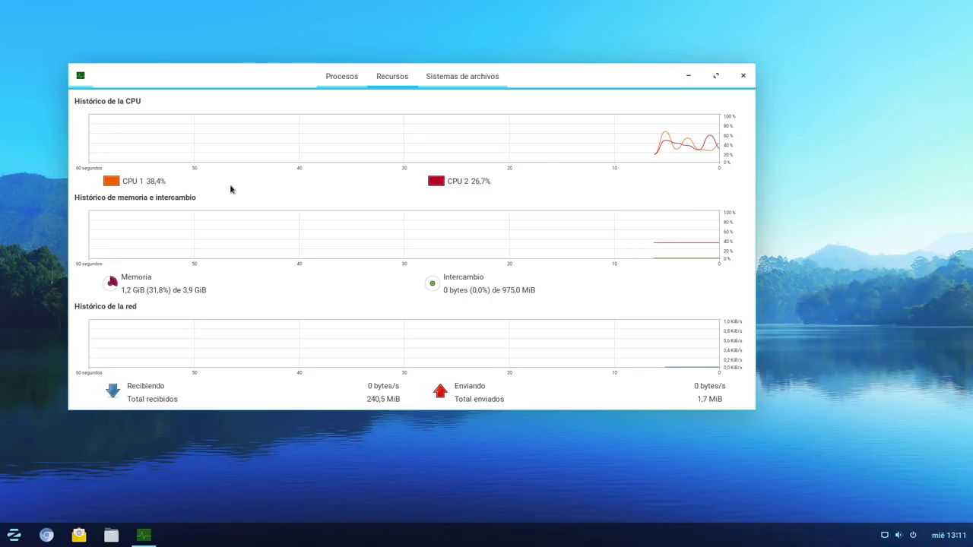
pyautogui.click(441, 81)
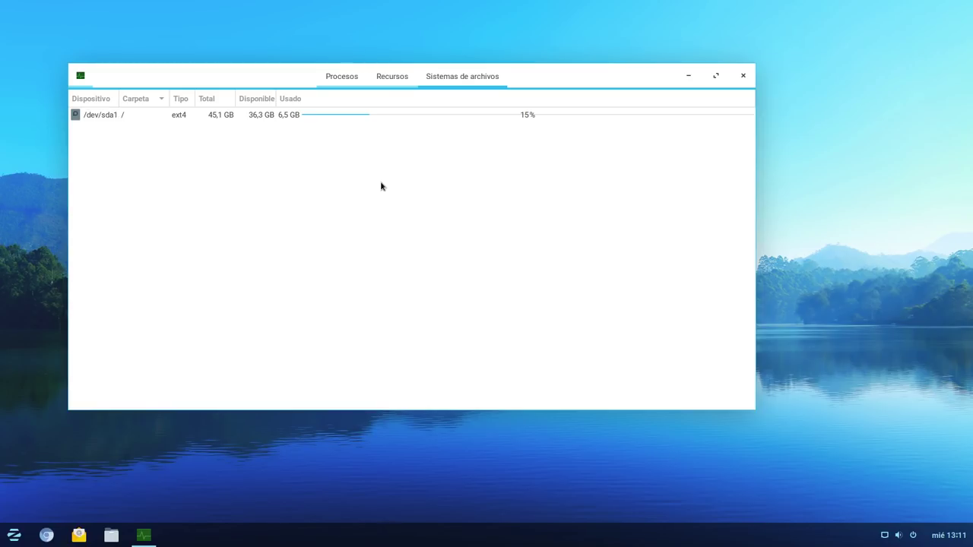
pyautogui.click(404, 77)
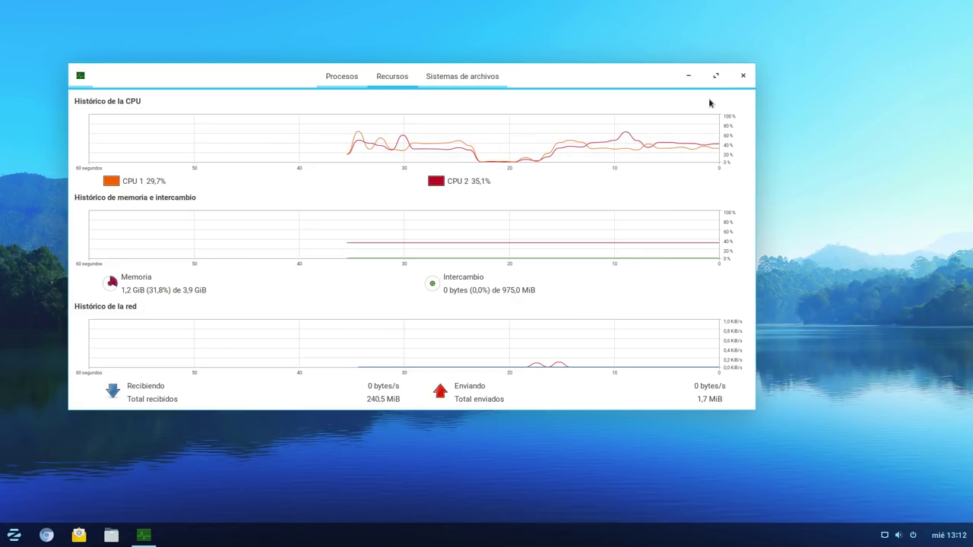
pyautogui.click(743, 76)
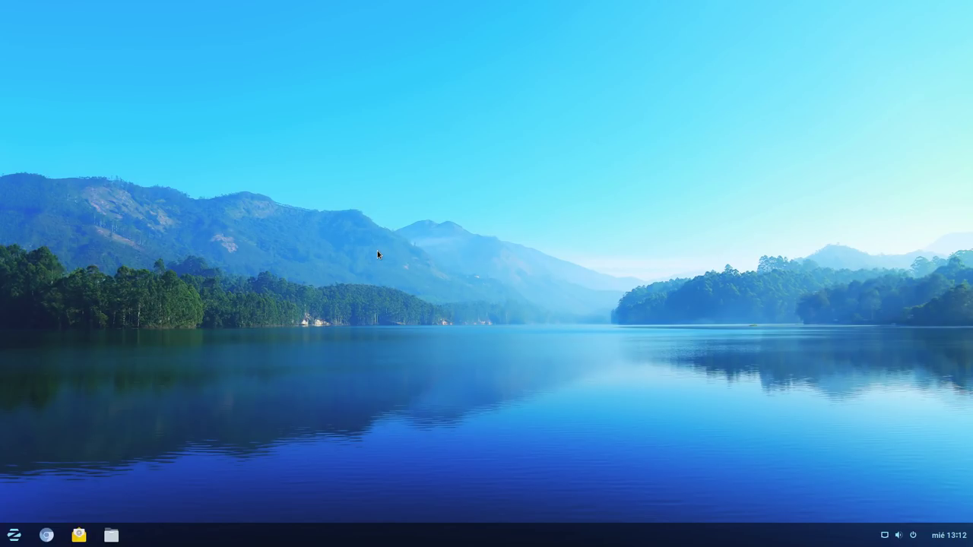
# - Look through the Windows compatibility programs in the Wine category, and return to the main category list
pyautogui.click(13, 535)
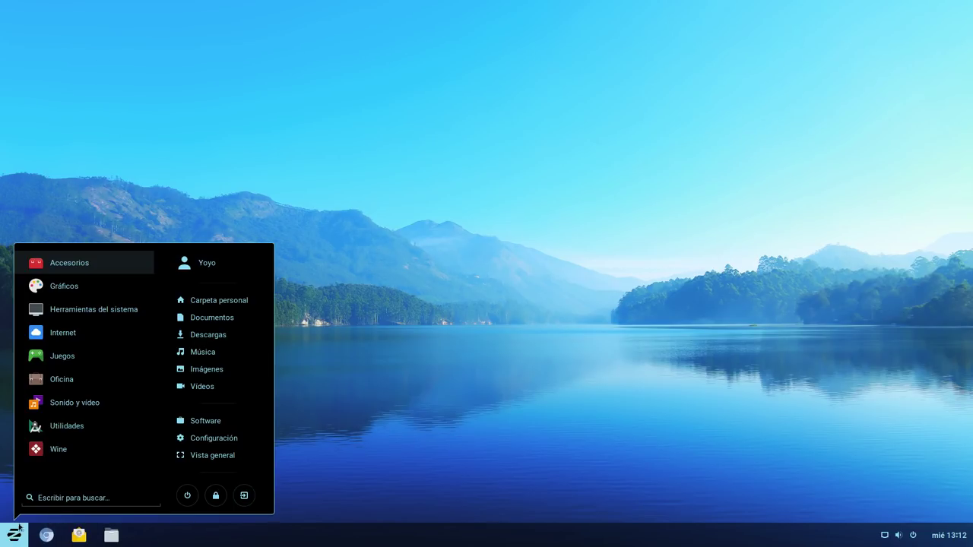
pyautogui.click(73, 455)
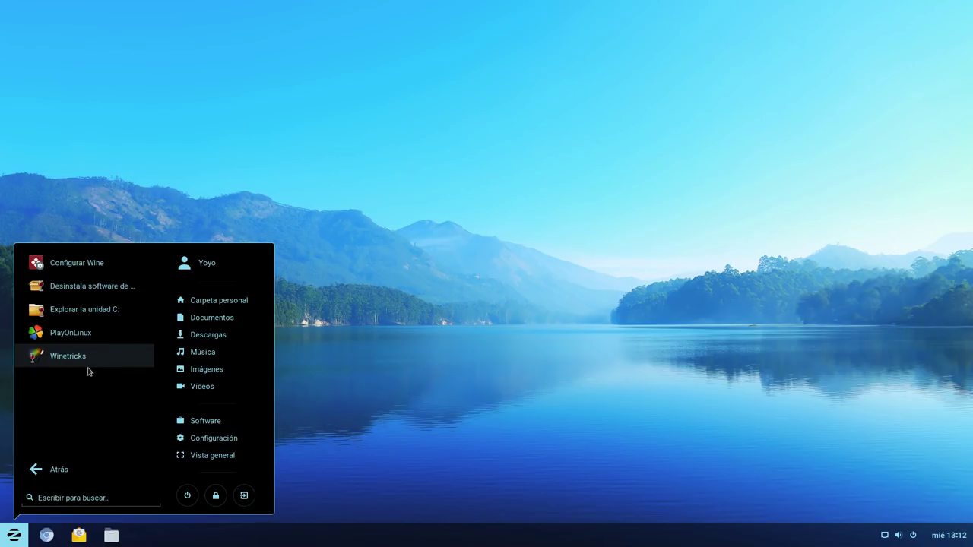
pyautogui.click(56, 468)
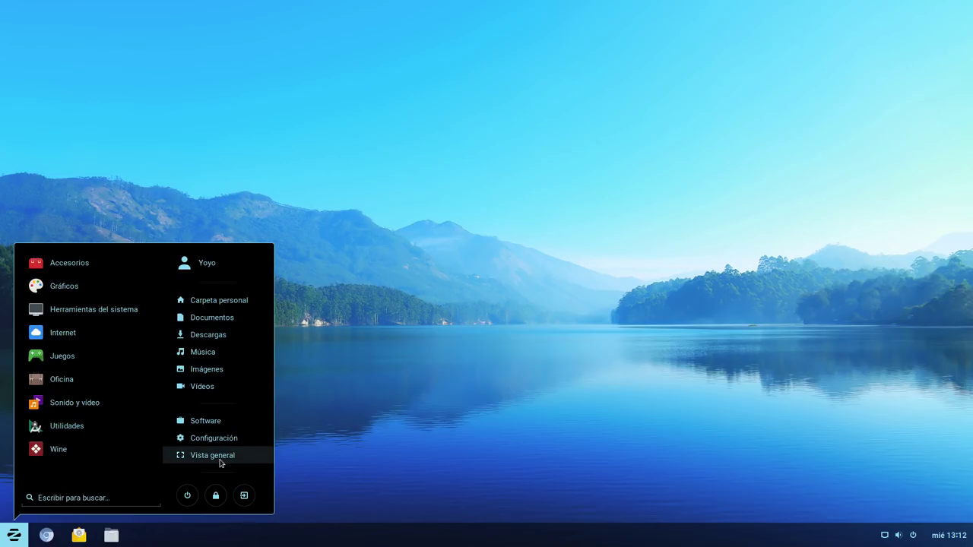
# - Open the Software store, dismiss its welcome message, and move and enlarge the window
pyautogui.click(214, 423)
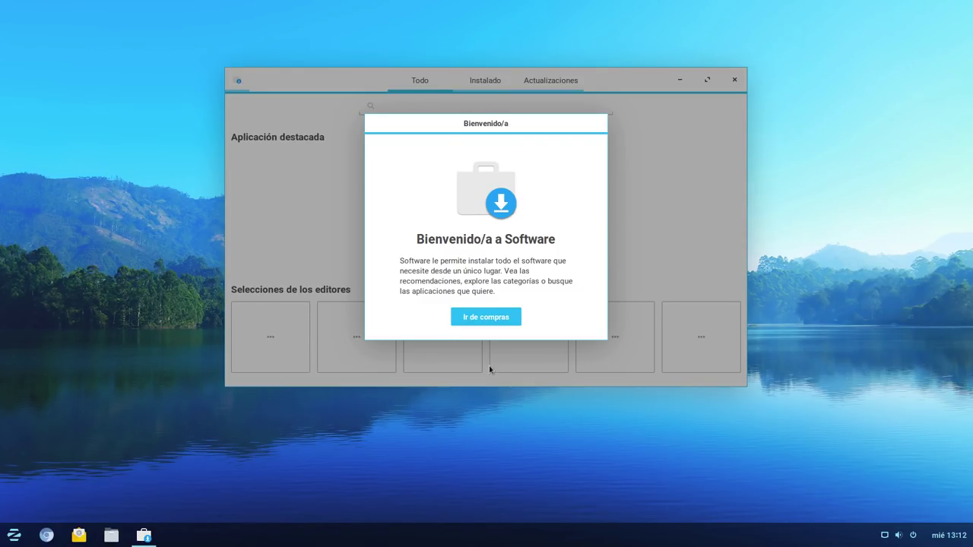
pyautogui.click(490, 318)
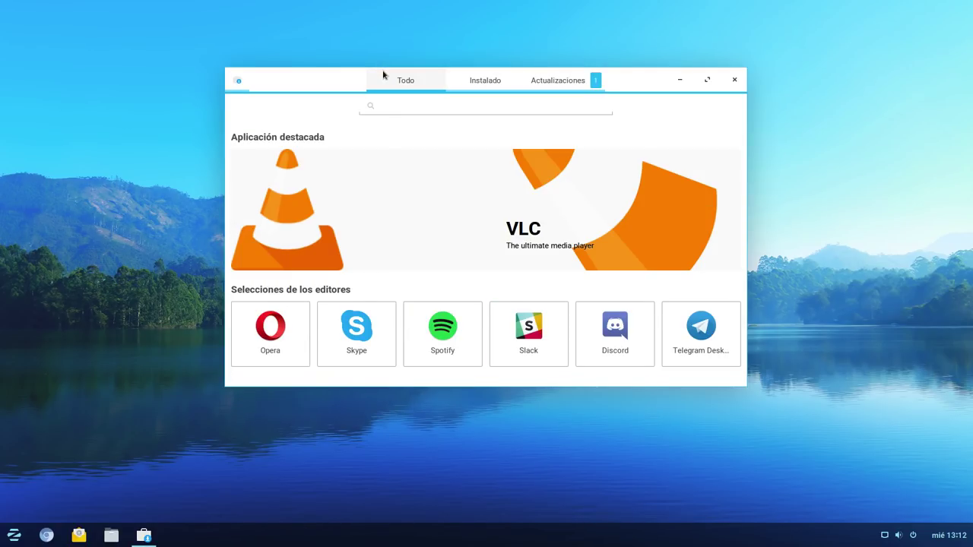
pyautogui.moveTo(288, 68); pyautogui.dragTo(199, 32)
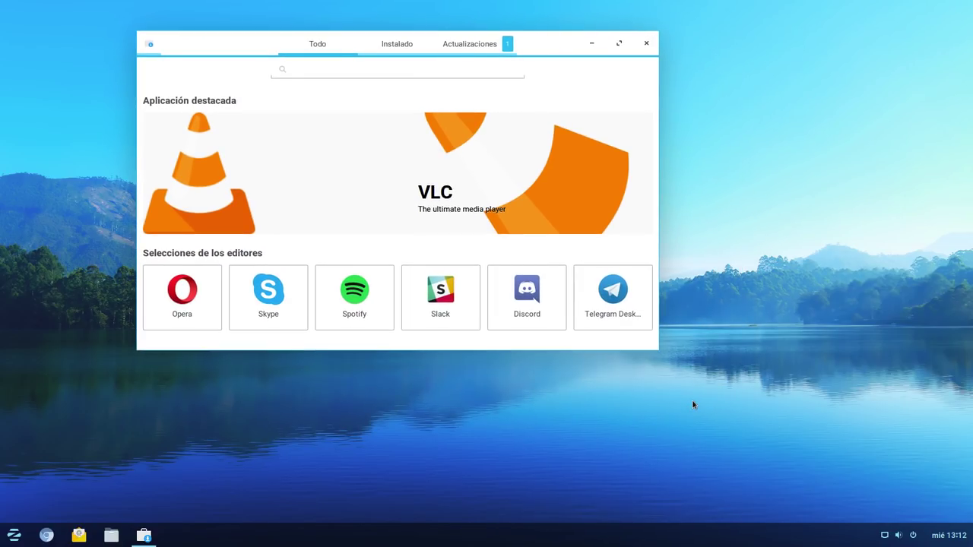
pyautogui.moveTo(656, 349); pyautogui.dragTo(906, 495)
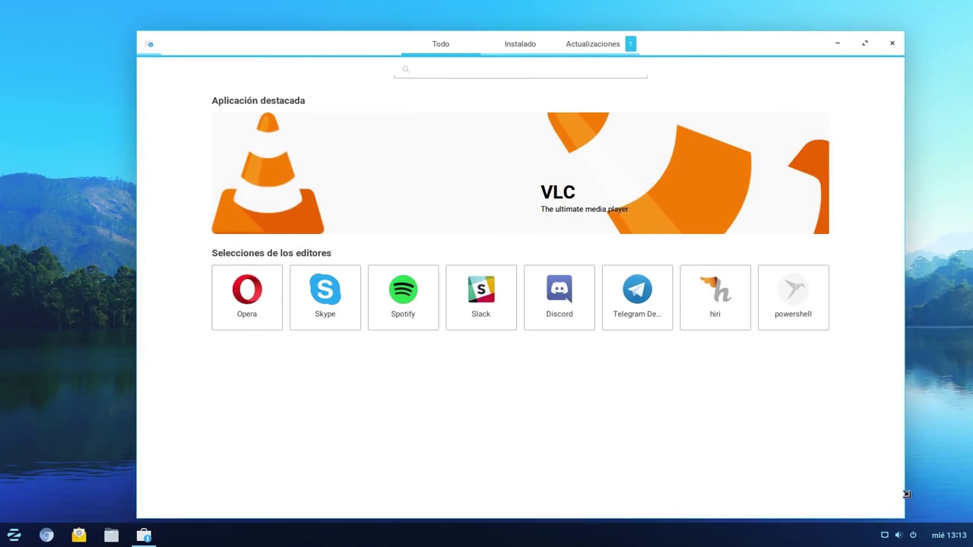
# - Install the pending Actualizaciones del SO, checking the installed applications and the update status meanwhile
pyautogui.click(594, 43)
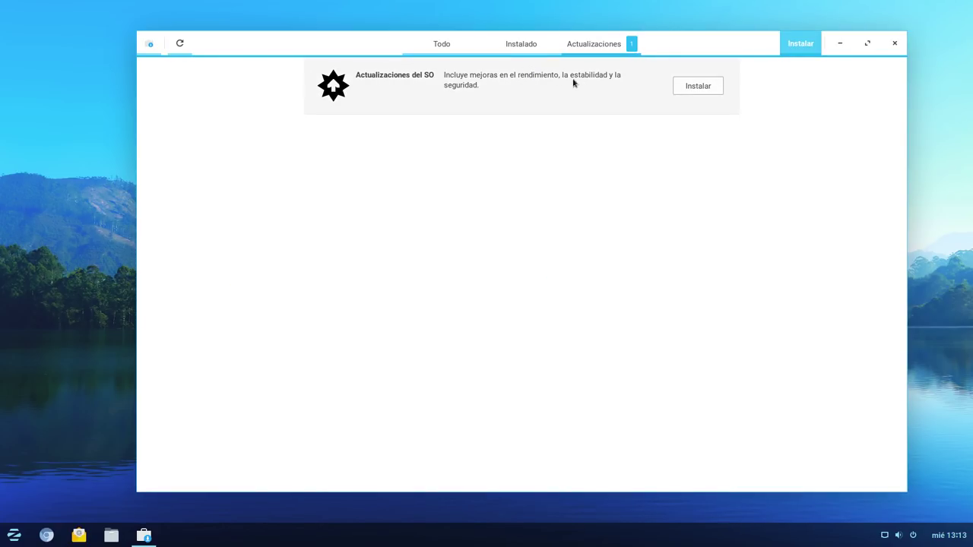
pyautogui.click(704, 89)
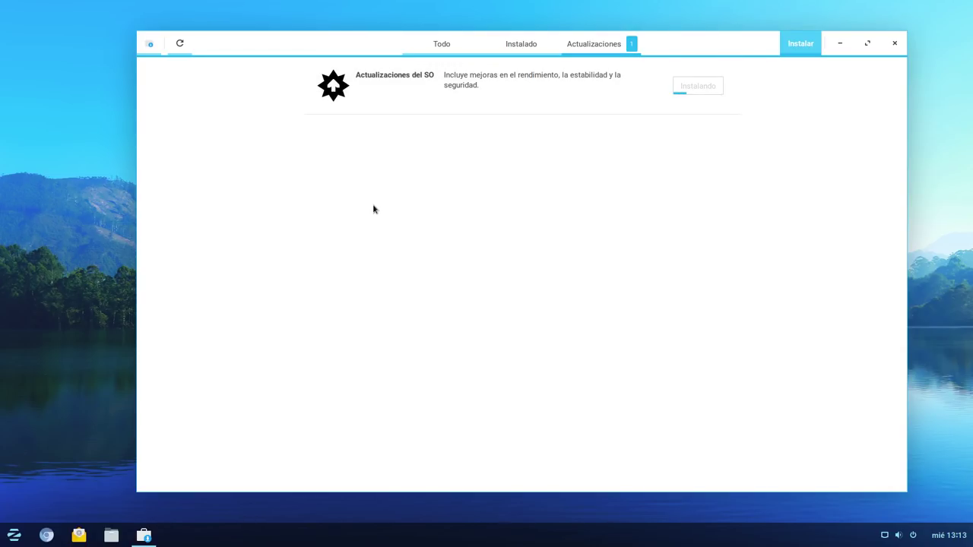
pyautogui.click(522, 46)
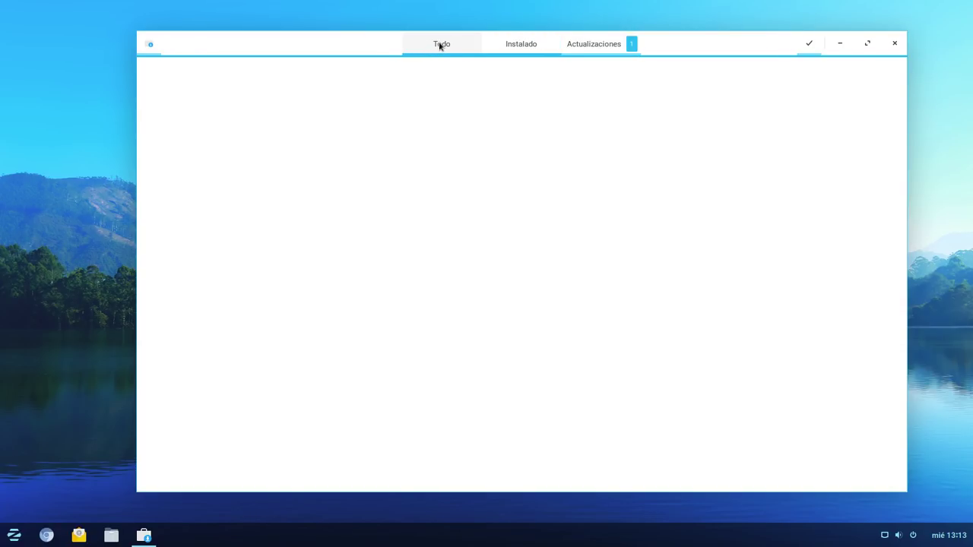
pyautogui.click(602, 45)
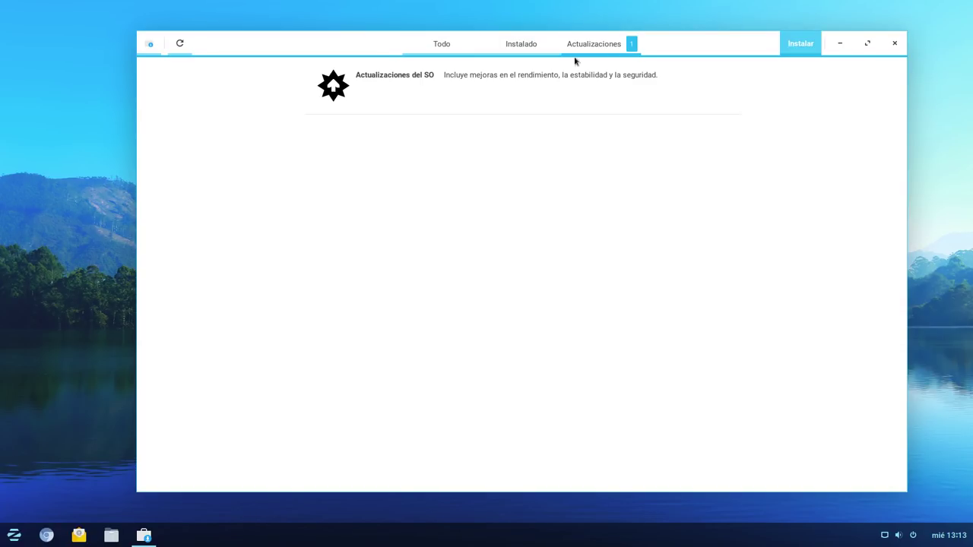
# - Search the full software catalogue for vlc, clear the search, and recheck the available updates before returning to Todo
pyautogui.click(444, 46)
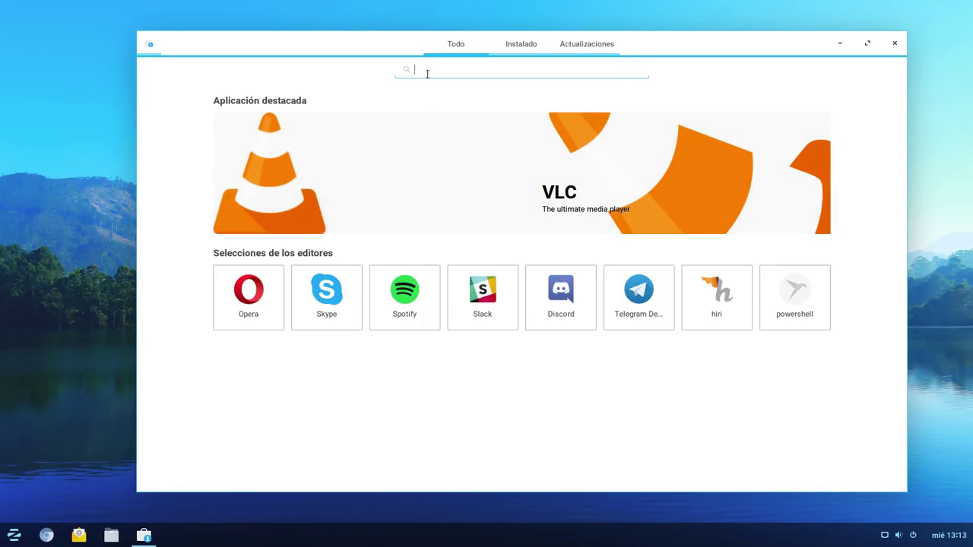
pyautogui.write('vlc')
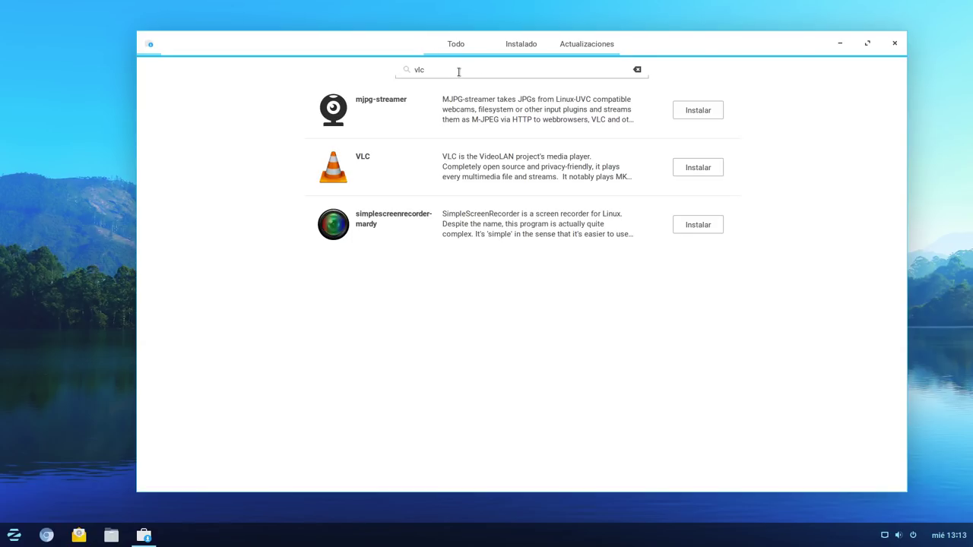
pyautogui.press('BackSpace')
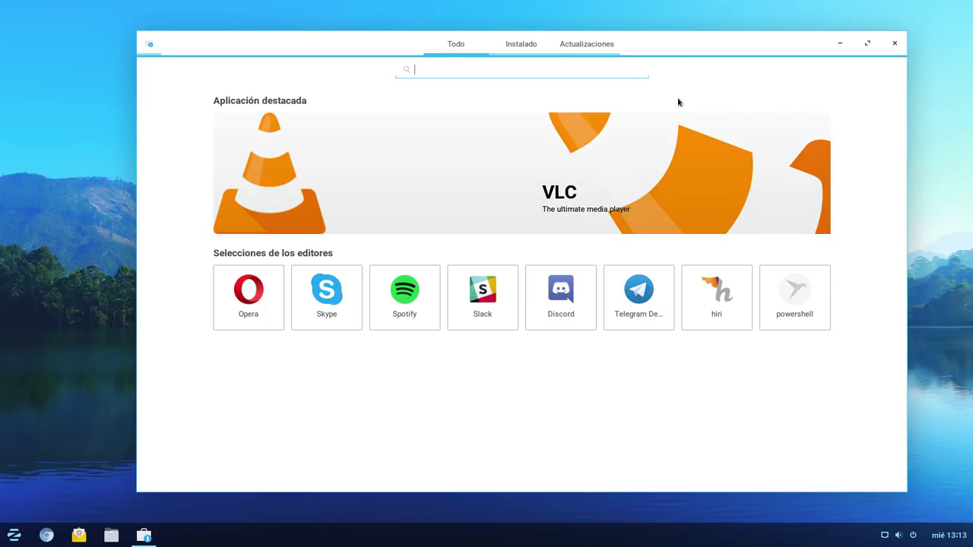
pyautogui.click(582, 46)
pyautogui.click(456, 47)
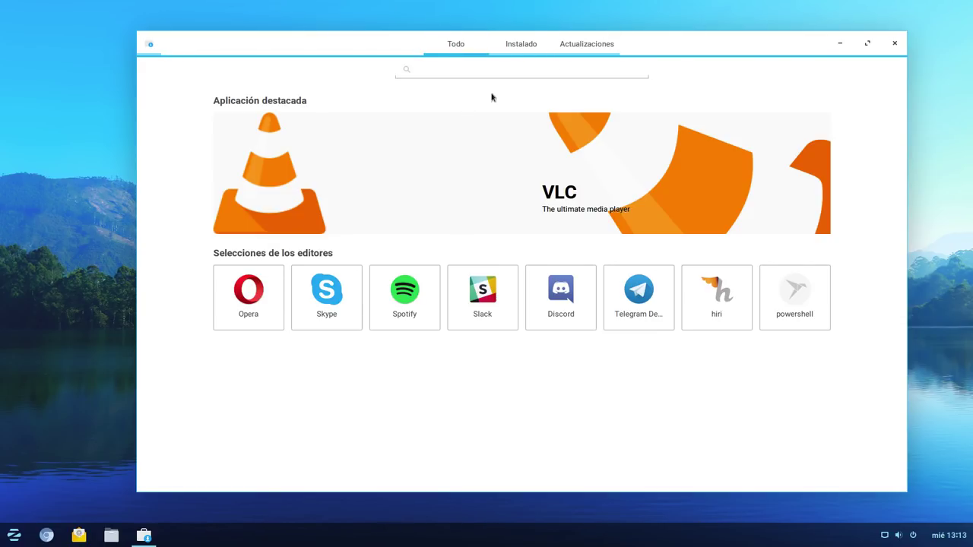
# - View the details page of the featured VLC application, return to the catalogue, and close the Software store
pyautogui.click(580, 190)
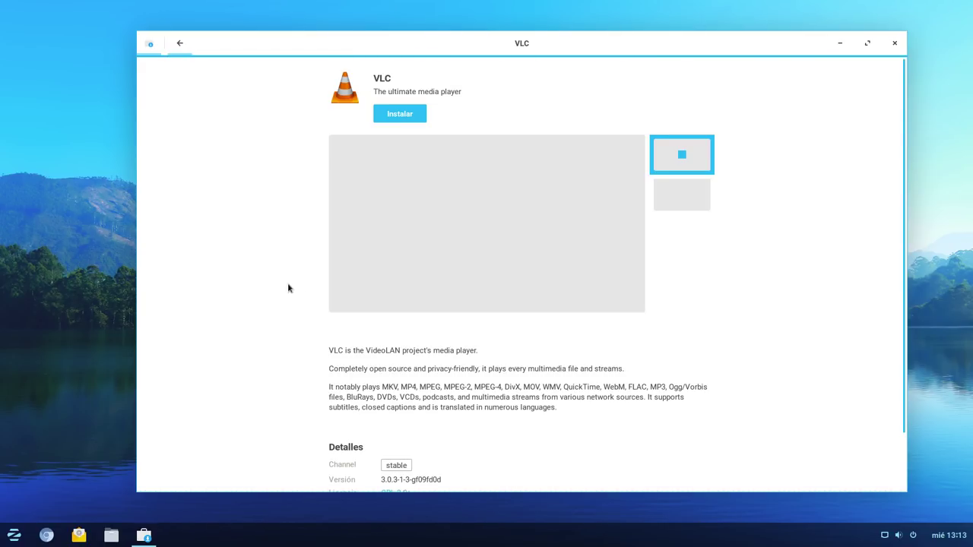
pyautogui.click(178, 44)
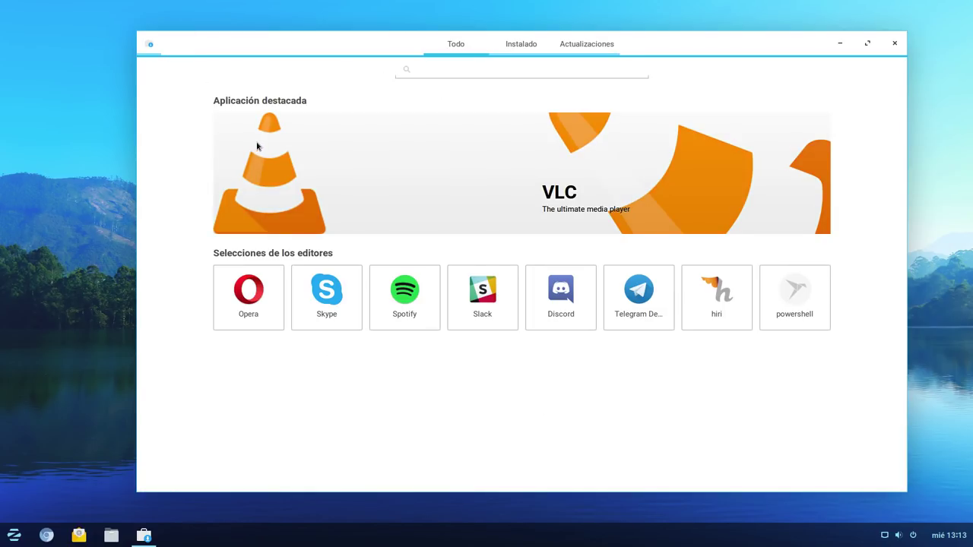
pyautogui.click(895, 44)
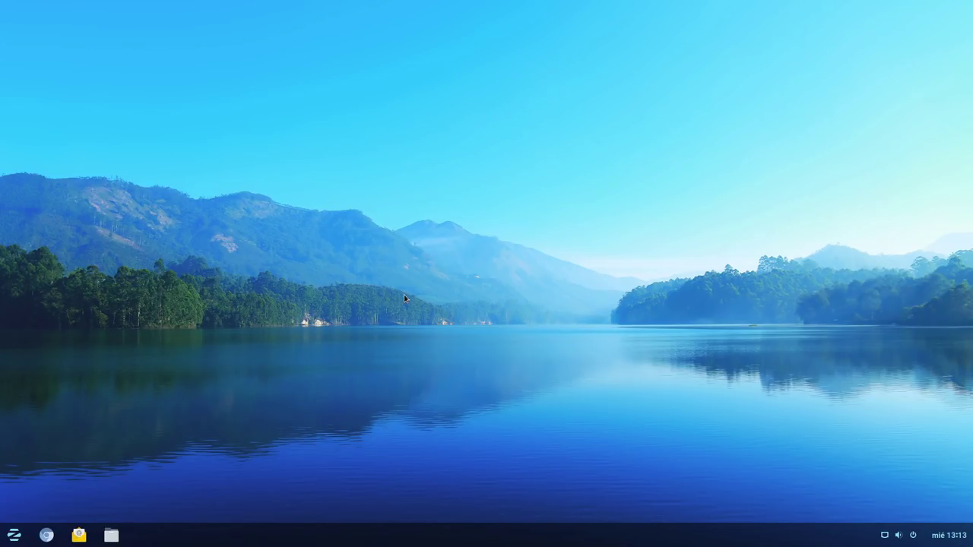
# - Look through the Accesorios category of the application menu, and close the menu
pyautogui.click(14, 535)
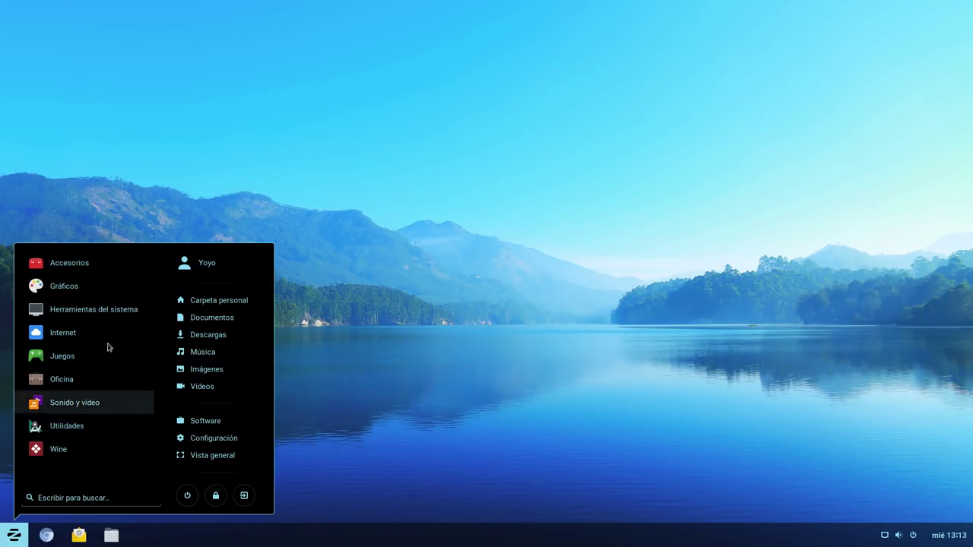
pyautogui.click(118, 266)
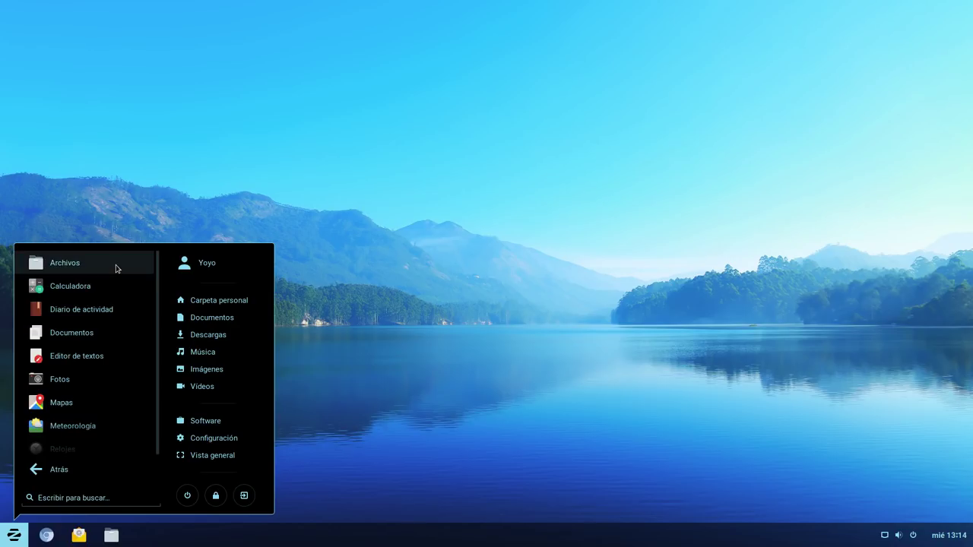
pyautogui.click(351, 231)
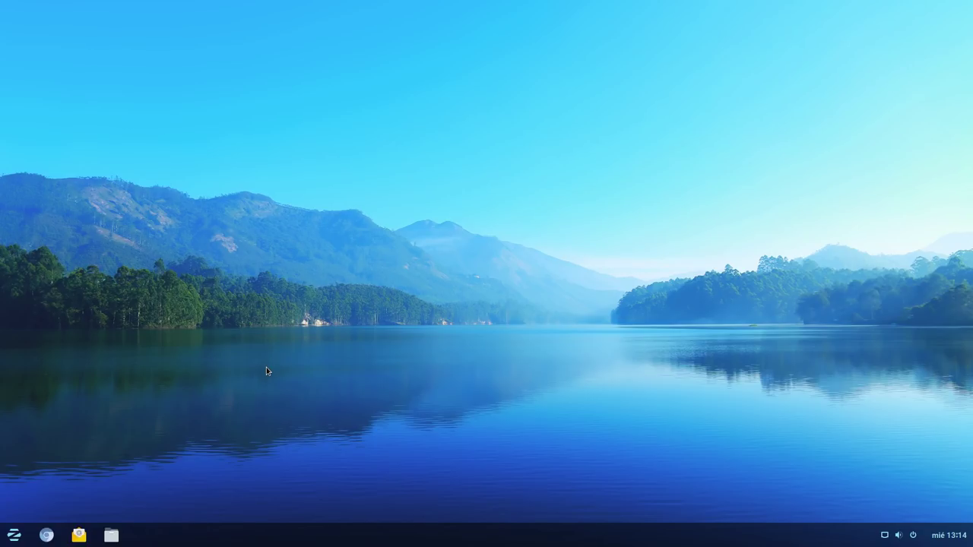
# - Open Chromium and load salmorejogeek.com in a new tab
pyautogui.click(45, 536)
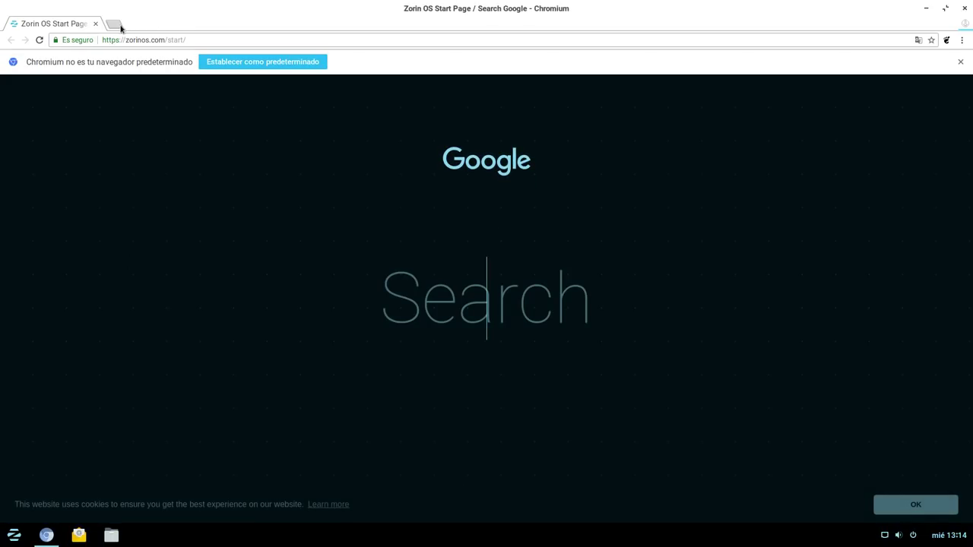
pyautogui.click(115, 25)
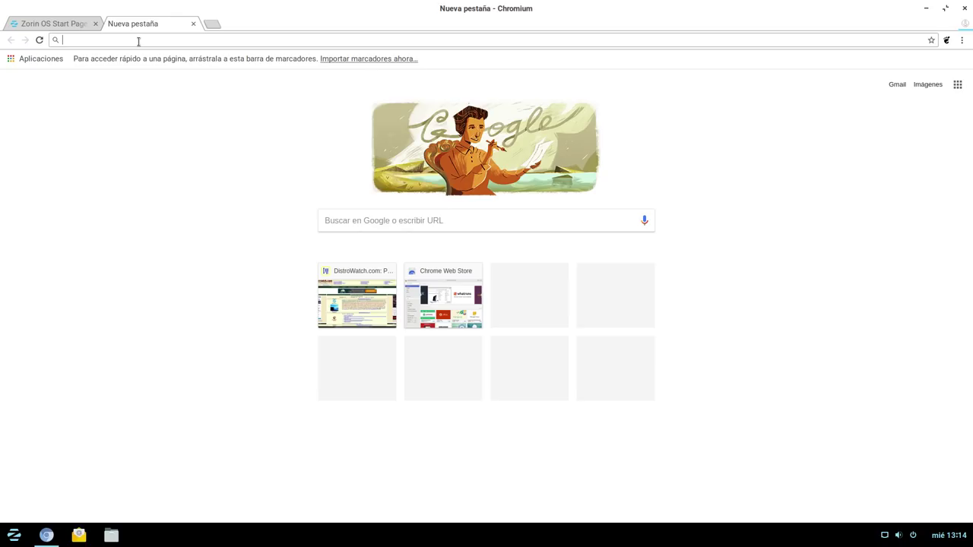
pyautogui.write('salmore')
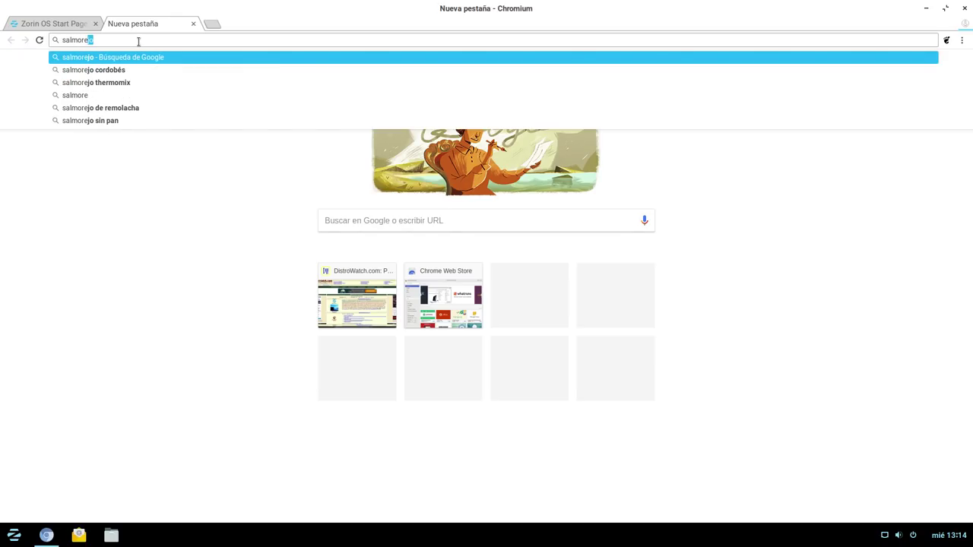
pyautogui.write('jogeek.co')
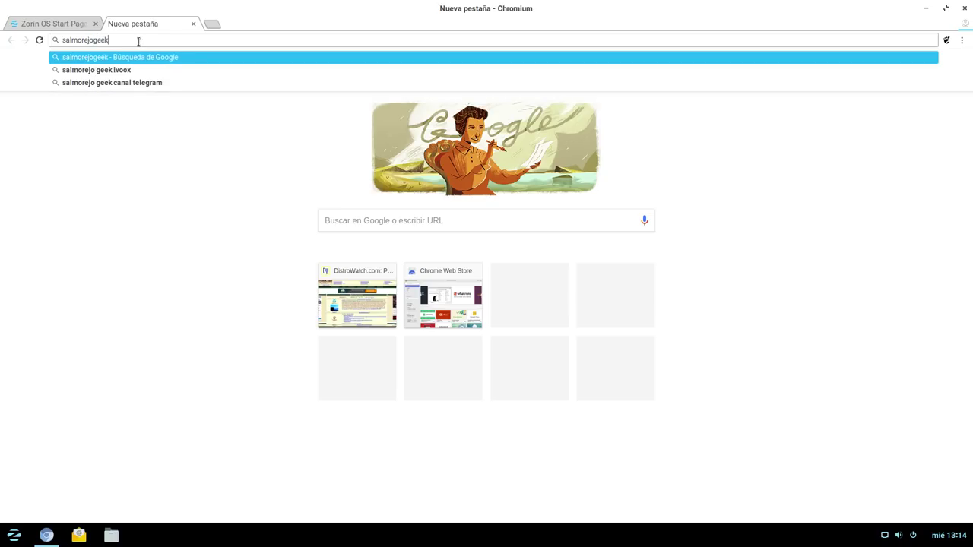
pyautogui.write('m')
pyautogui.press('Return')
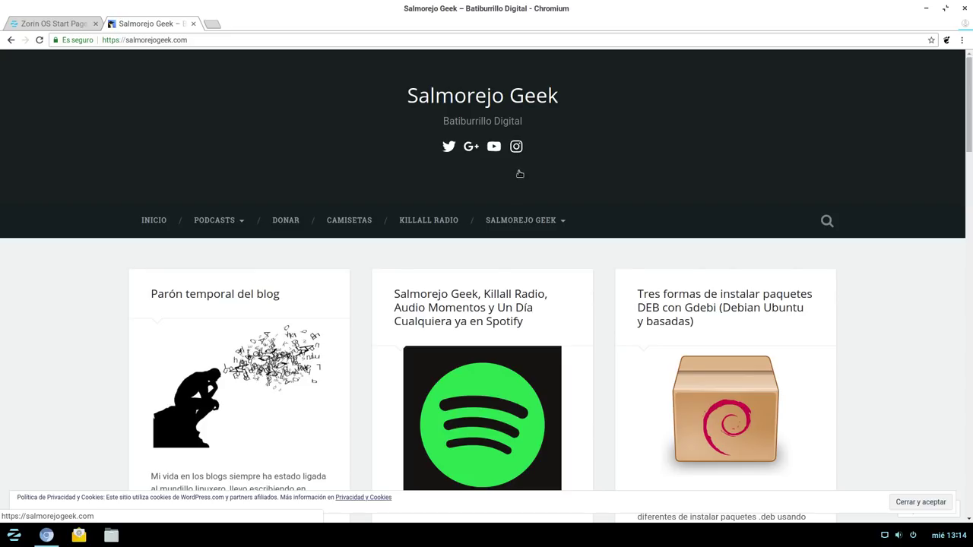
# - Open the blog's YouTube channel and search its videos for "zoin os"
pyautogui.click(494, 148)
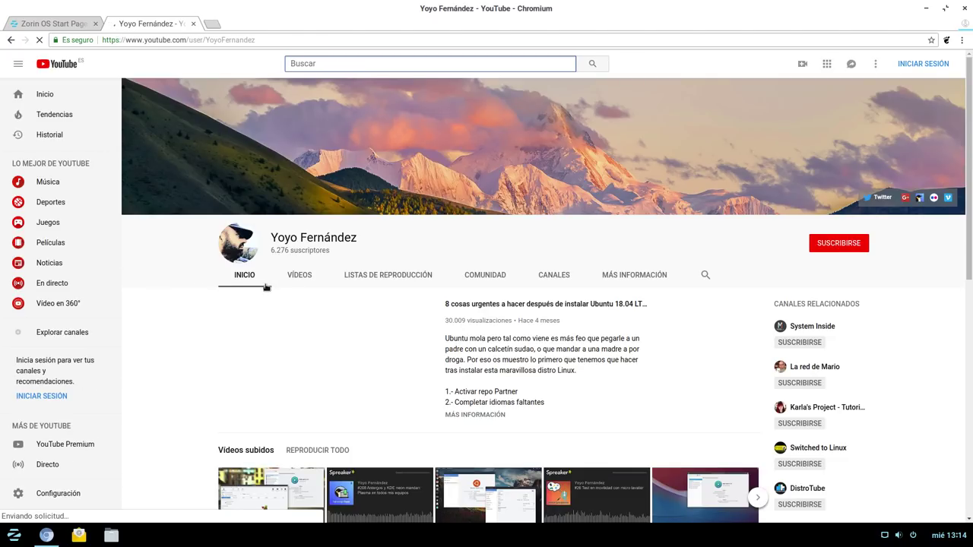
pyautogui.click(296, 276)
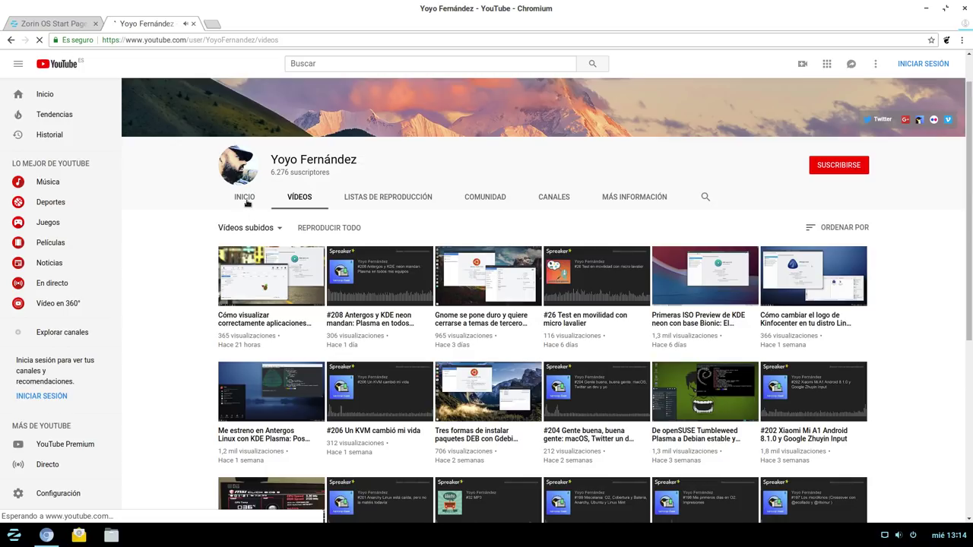
pyautogui.click(705, 197)
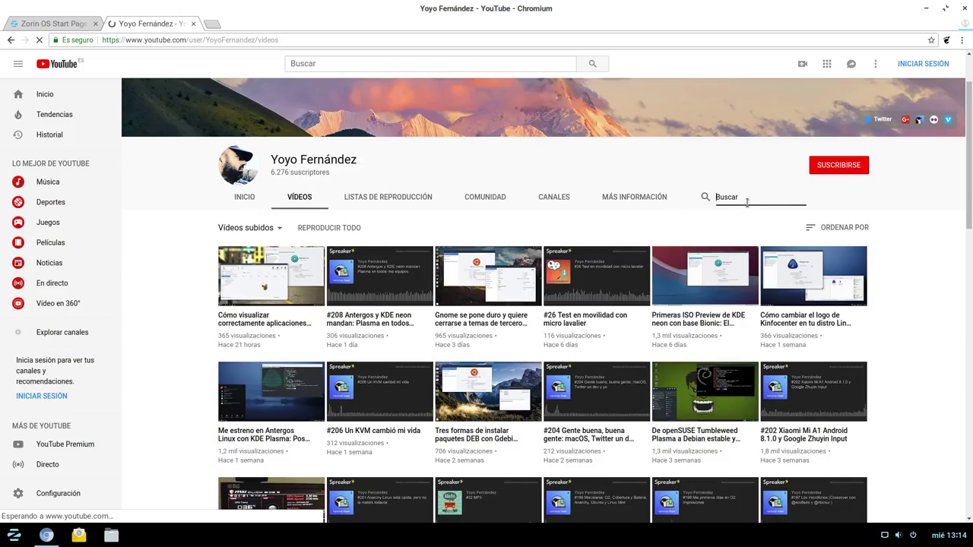
pyautogui.write('zoin os')
pyautogui.press('Return')
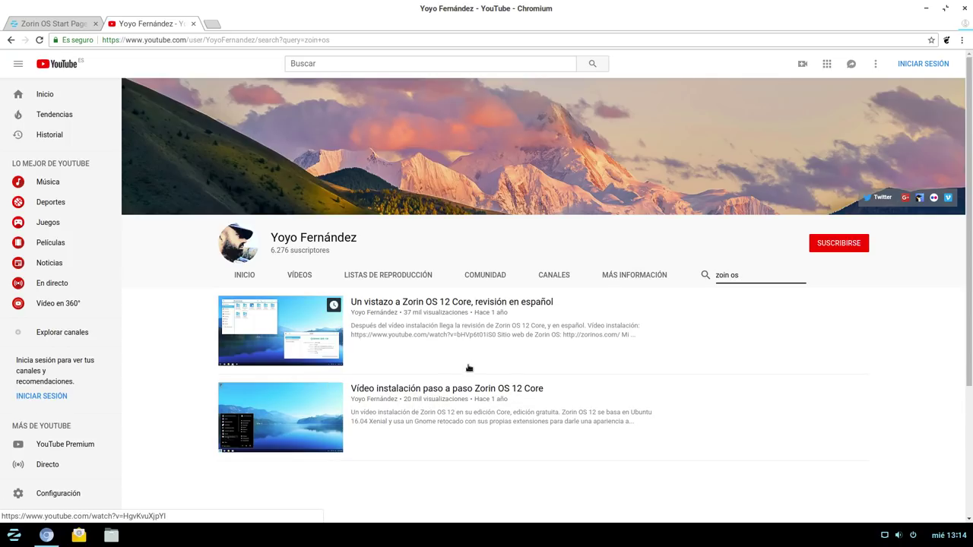
# - Open the video "Un vistazo a Zorin OS 12 Core, revisión en español", skip its advertisement, and pause playback
pyautogui.click(426, 303)
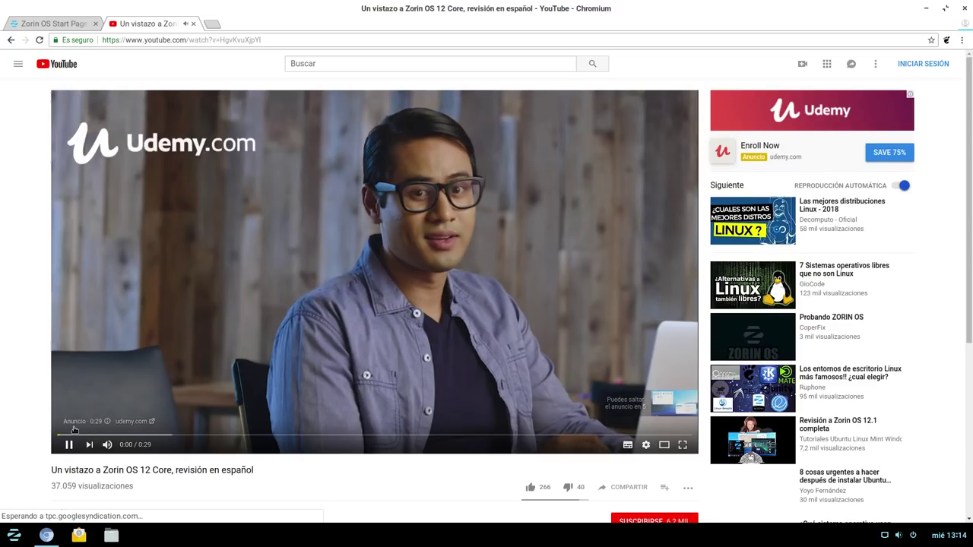
pyautogui.click(64, 443)
pyautogui.scroll(-2, 42, 403)
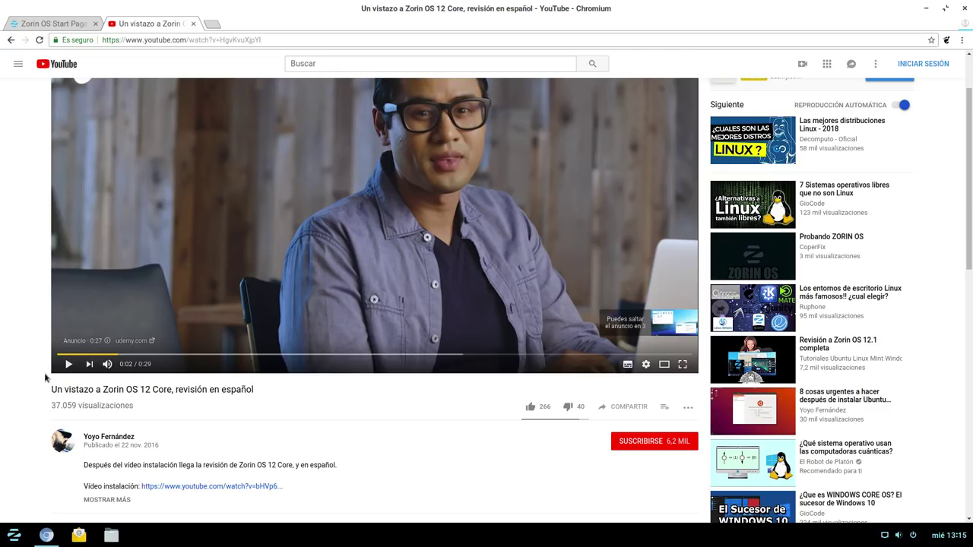
pyautogui.scroll(-2, 45, 378)
pyautogui.click(68, 284)
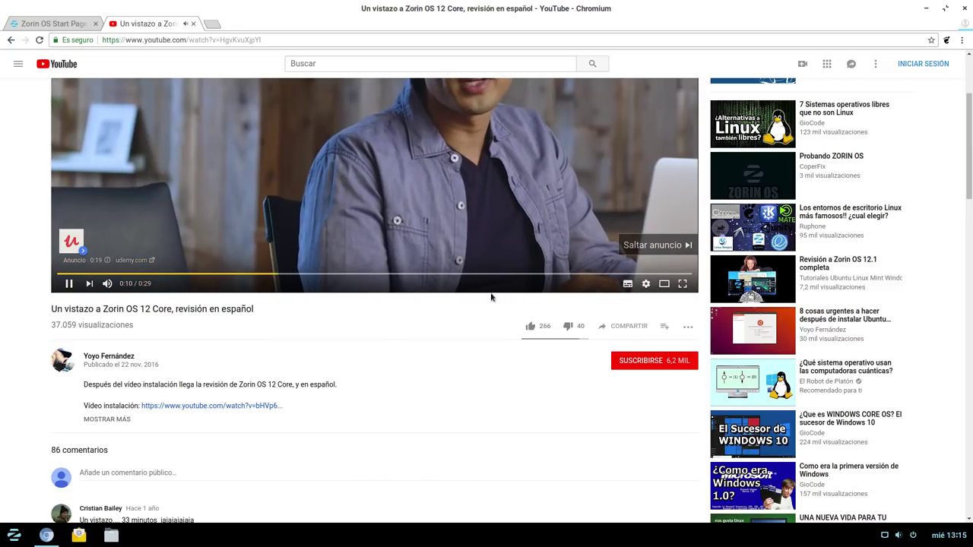
pyautogui.scroll(3, 26, 324)
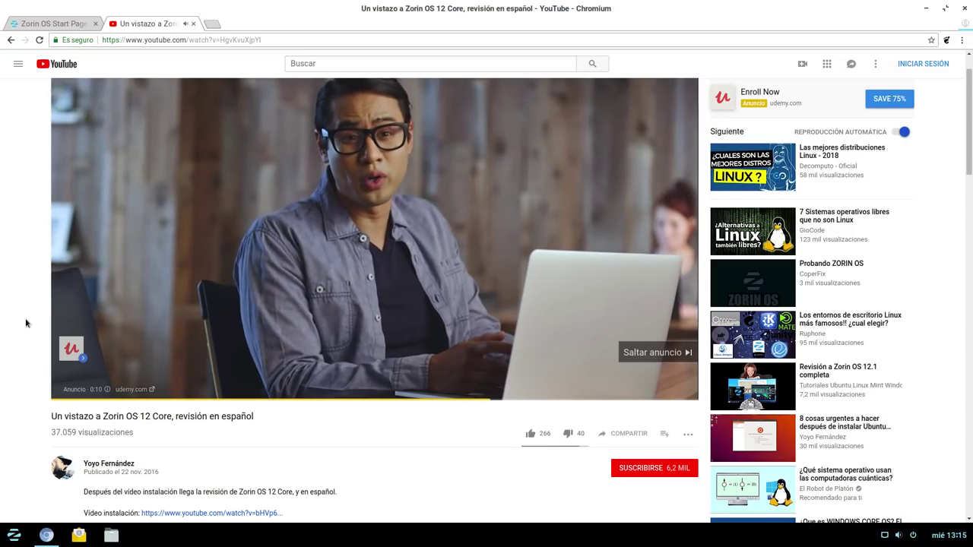
pyautogui.click(652, 353)
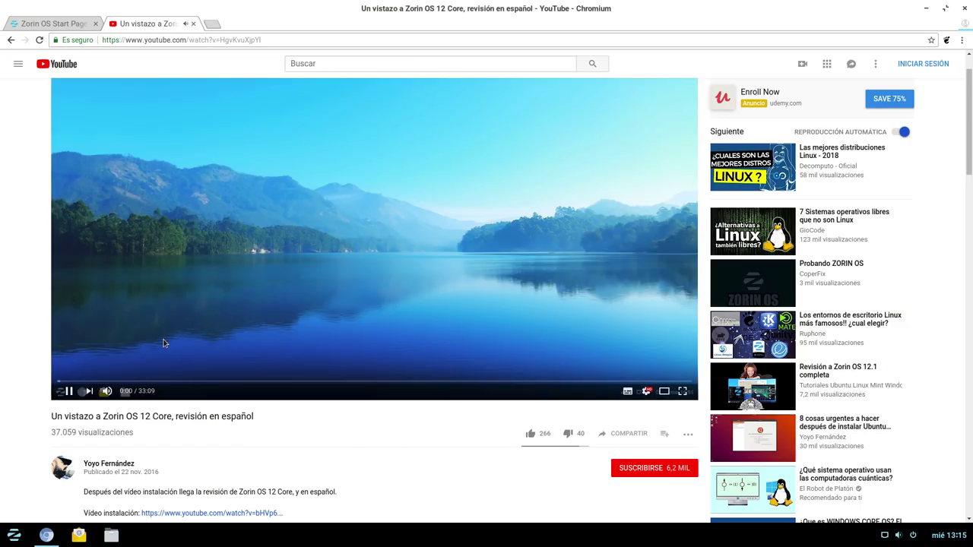
pyautogui.click(69, 391)
pyautogui.scroll(-1, 644, 249)
pyautogui.scroll(2, 644, 249)
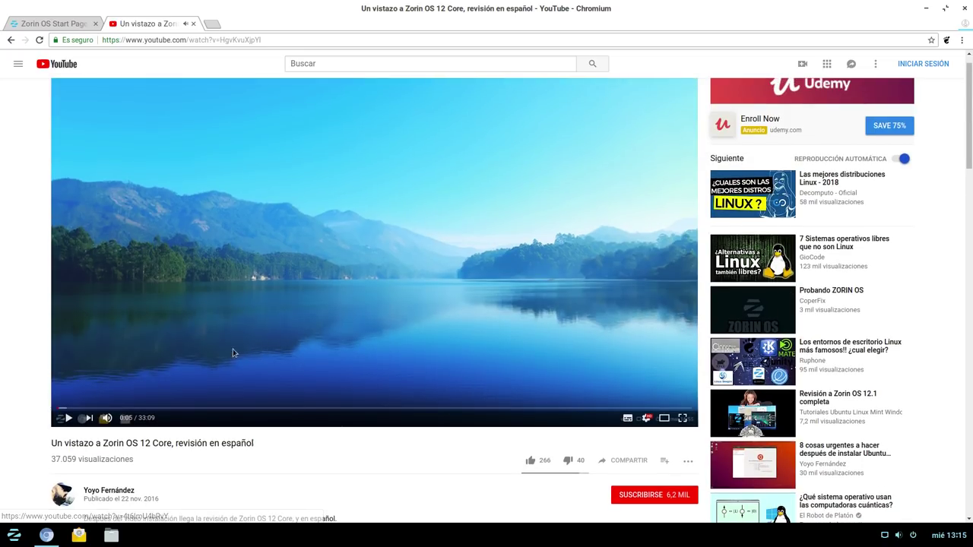
# - Expand the video's description and read through it and the comments, including the installation video link, before returning to the player
pyautogui.scroll(-3, 122, 372)
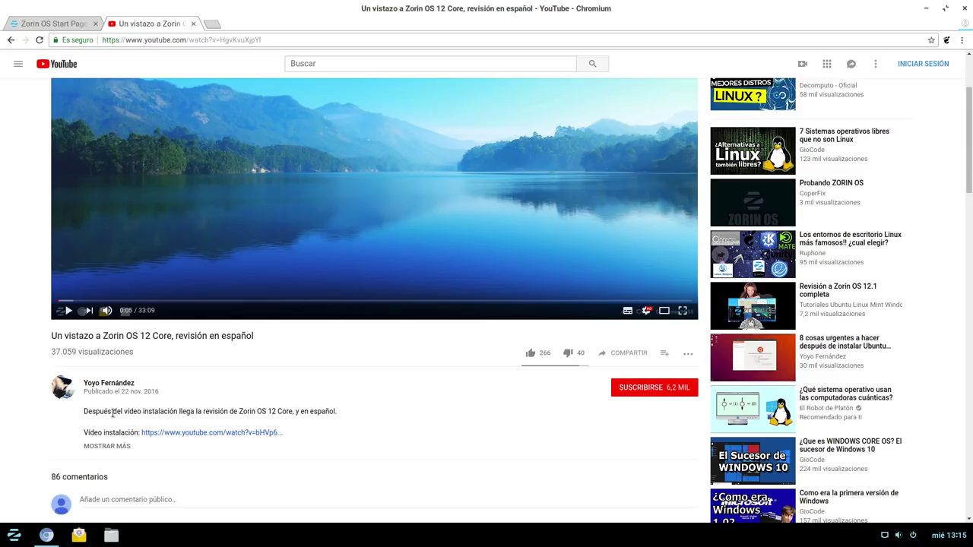
pyautogui.scroll(-1, 112, 413)
pyautogui.scroll(2, 329, 214)
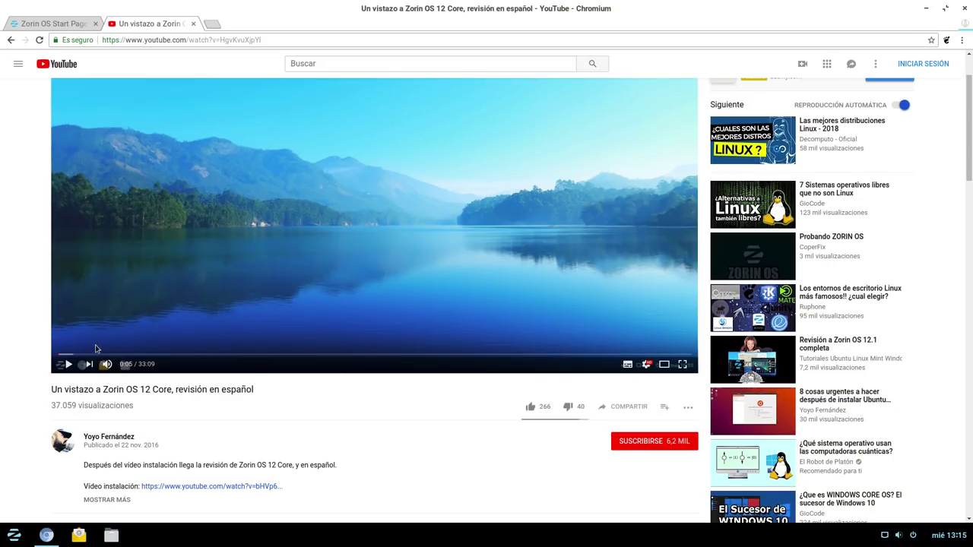
pyautogui.scroll(-5, 265, 306)
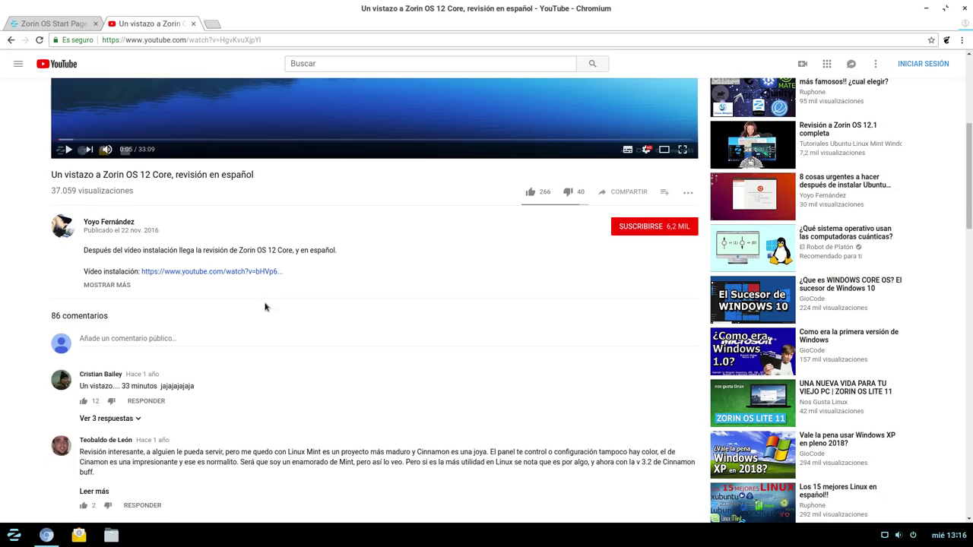
pyautogui.click(106, 258)
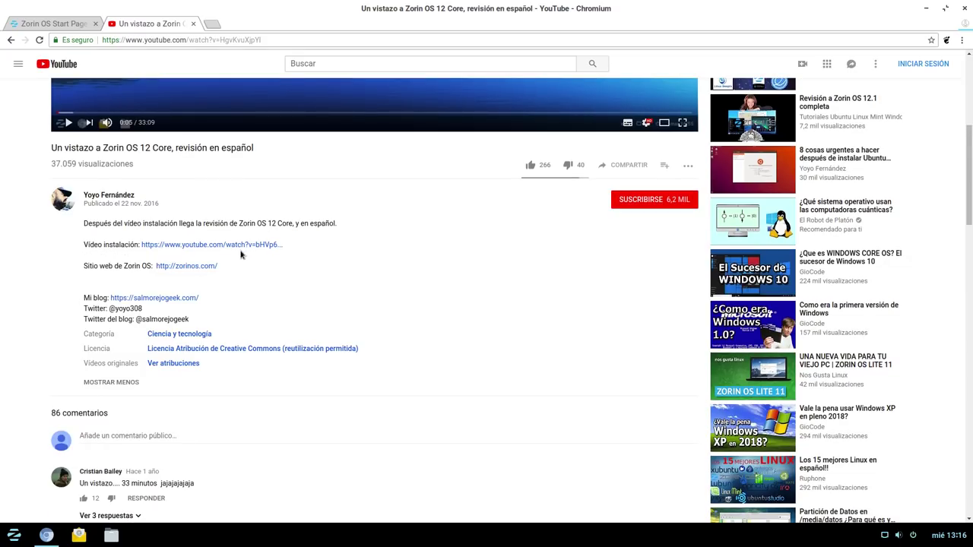
pyautogui.scroll(-2, 240, 254)
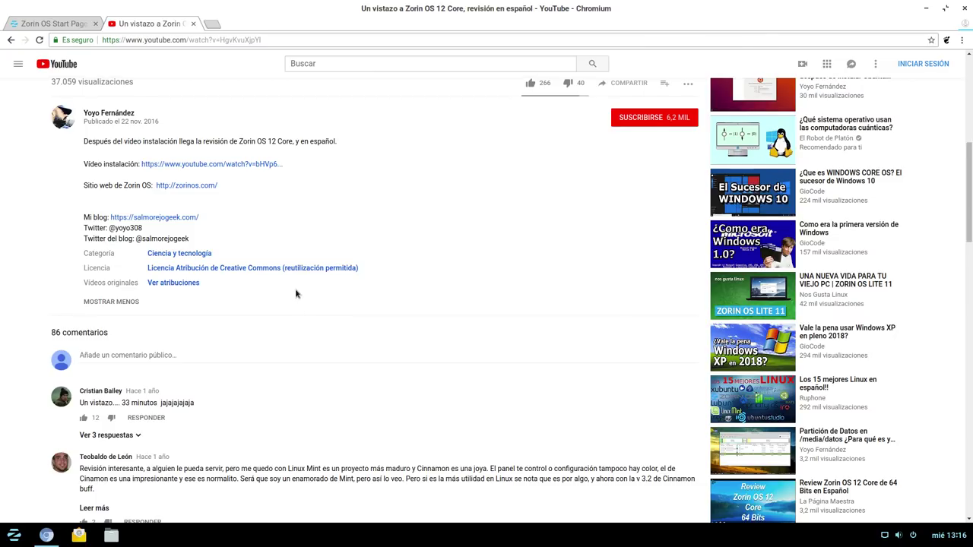
pyautogui.scroll(-7, 296, 294)
pyautogui.scroll(10, 296, 294)
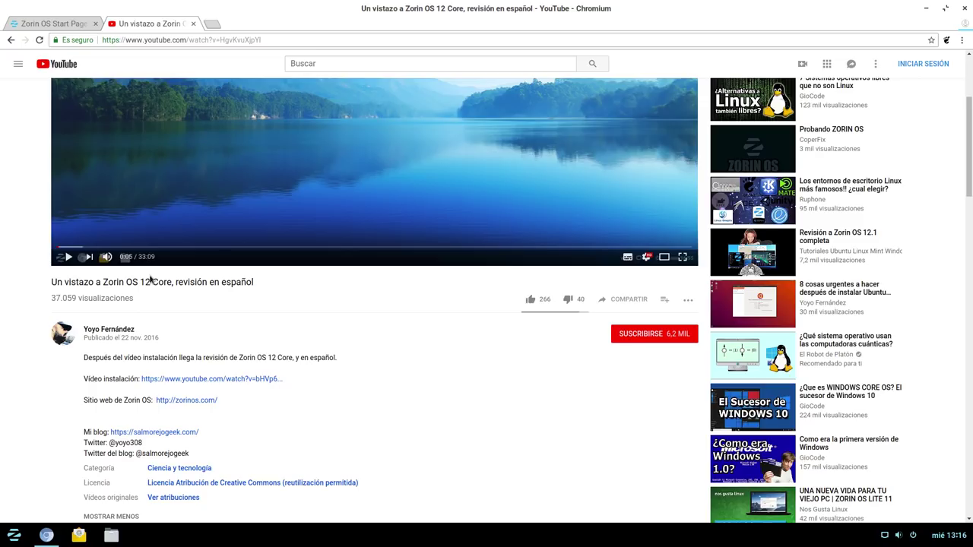
pyautogui.scroll(-1, 159, 267)
pyautogui.scroll(3, 159, 266)
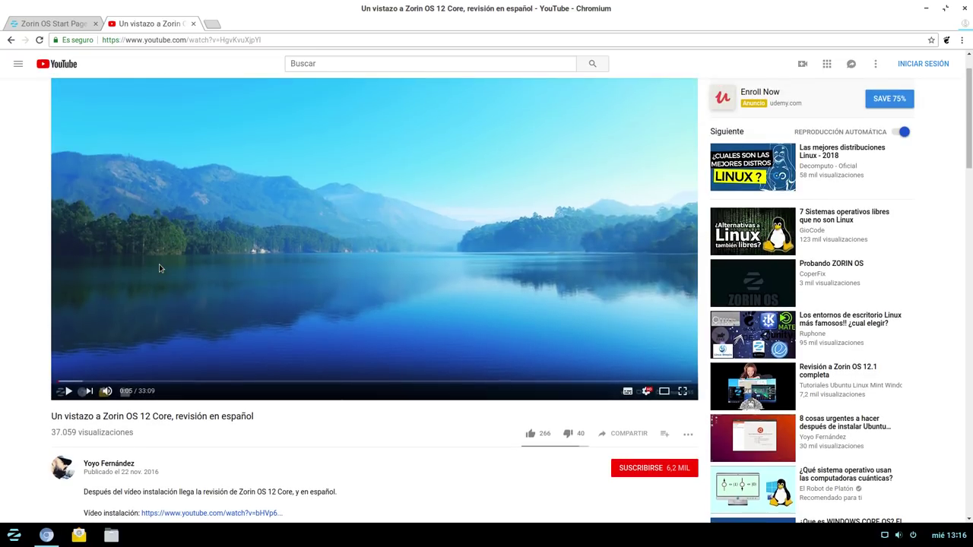
pyautogui.scroll(1, 172, 269)
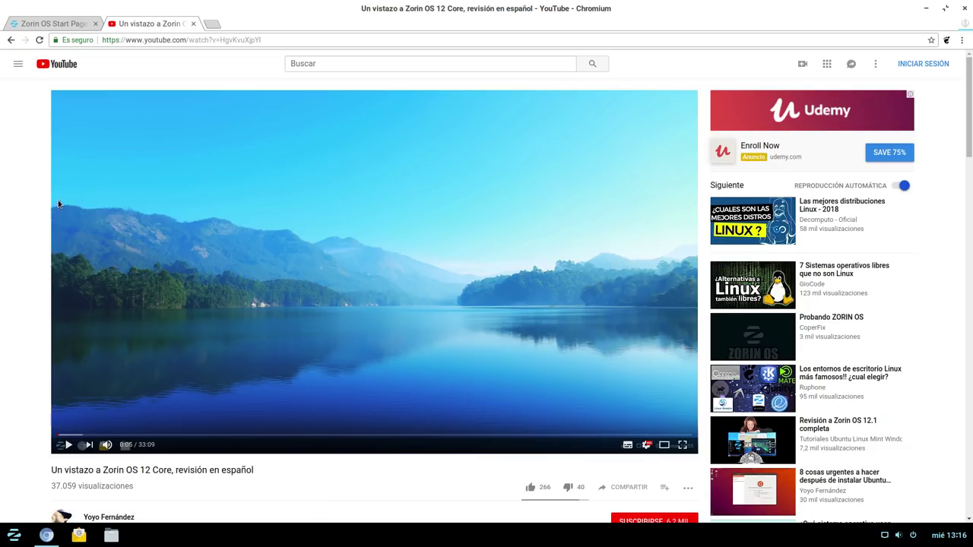
# - Minimise the browser, view the main categories of the application menu on the desktop, and close the menu
pyautogui.click(926, 9)
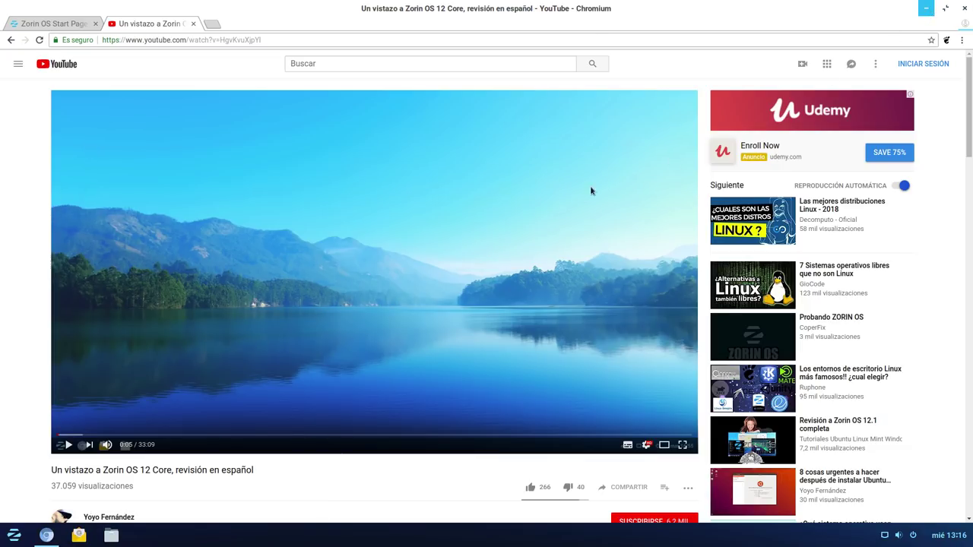
pyautogui.click(14, 535)
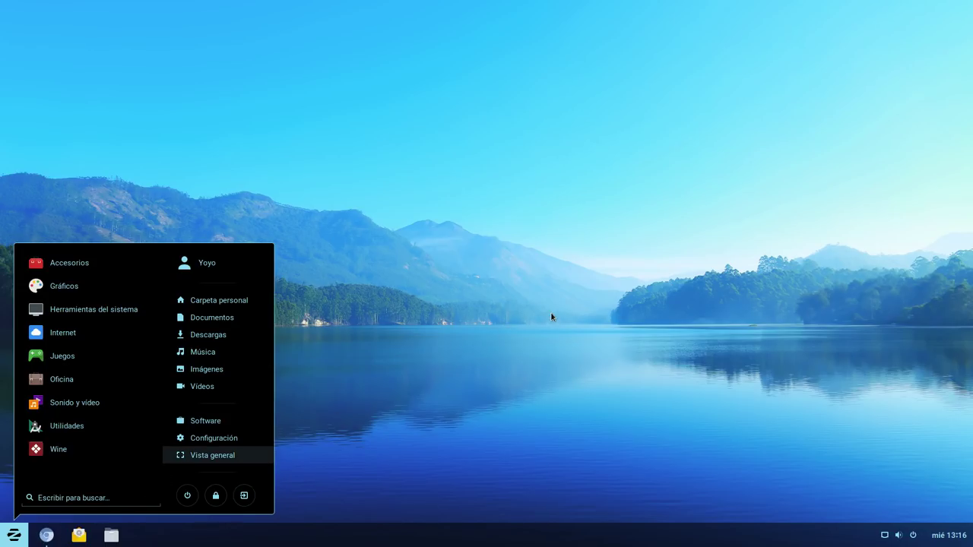
pyautogui.click(478, 314)
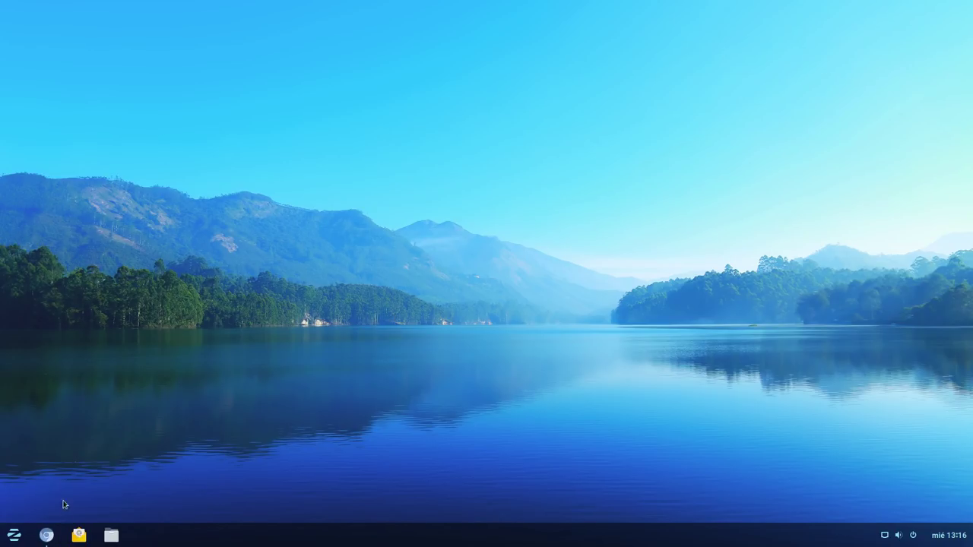
# - Restore the browser window, switch to the Zorin OS start page, and go to the zorinos.com home page
pyautogui.moveTo(46, 535)
pyautogui.click(108, 403)
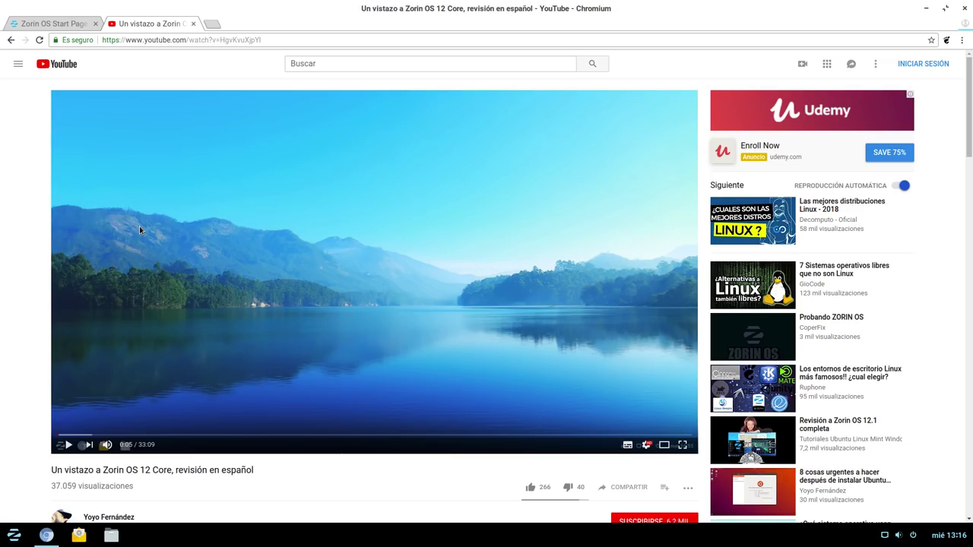
pyautogui.click(93, 25)
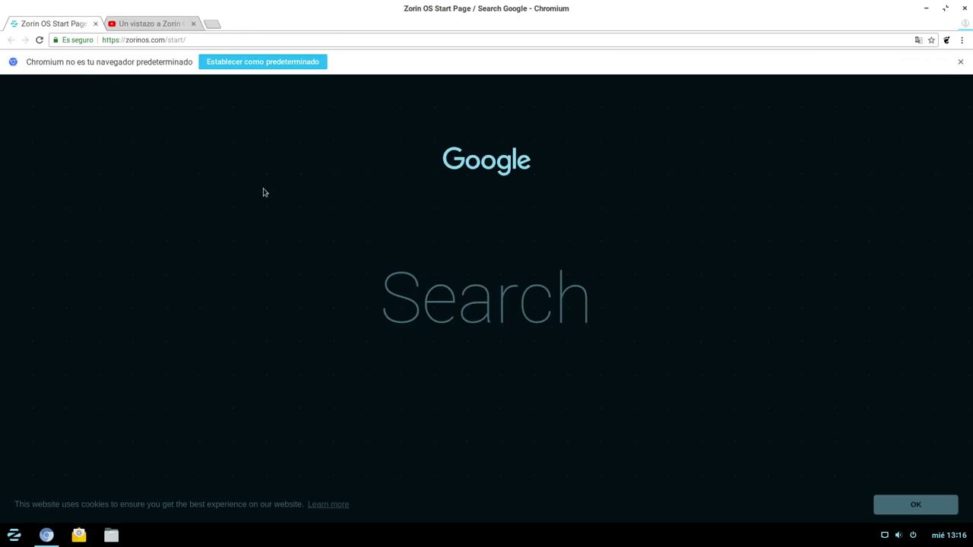
pyautogui.click(209, 40)
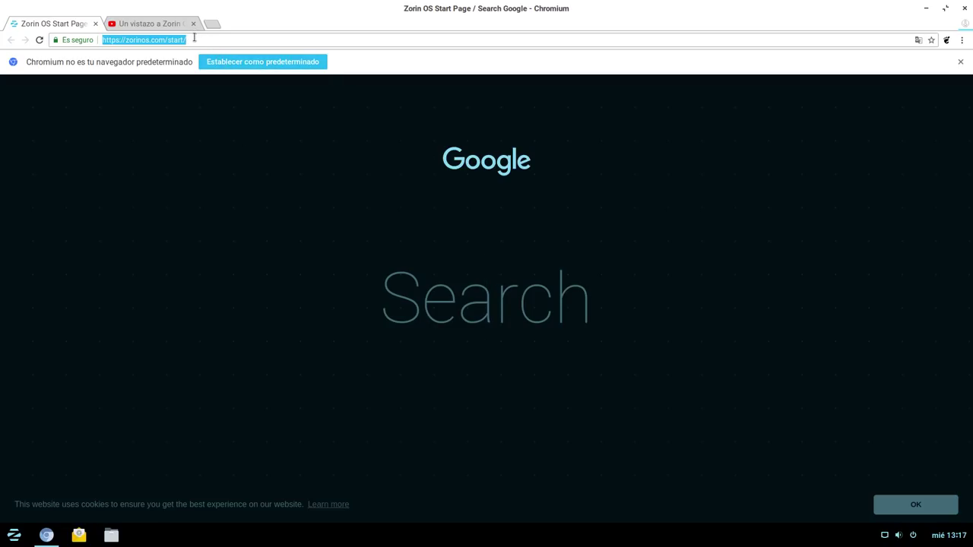
pyautogui.click(194, 38)
pyautogui.press('BackSpace')
pyautogui.press('BackSpace')
pyautogui.press('BackSpace')
pyautogui.press('BackSpace')
pyautogui.press('BackSpace')
pyautogui.press('BackSpace')
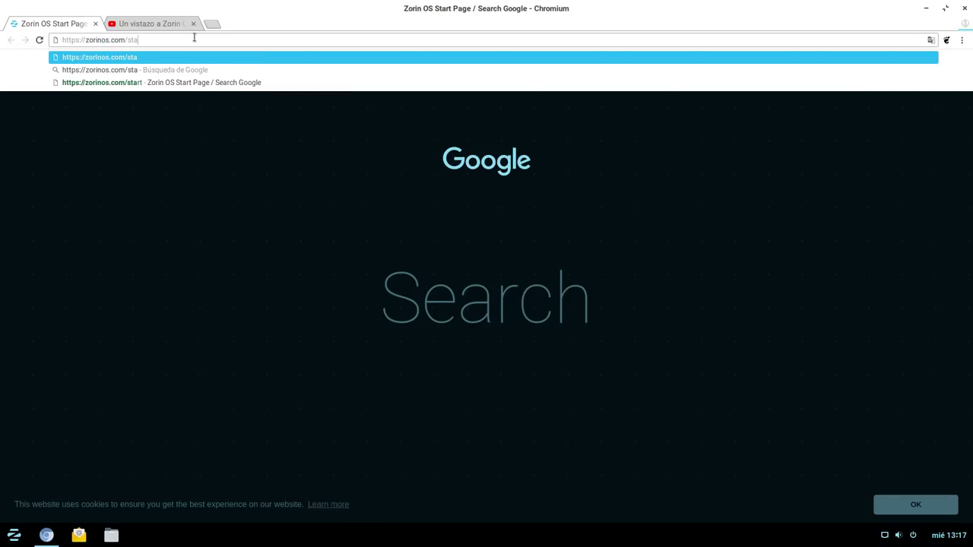
pyautogui.press('Return')
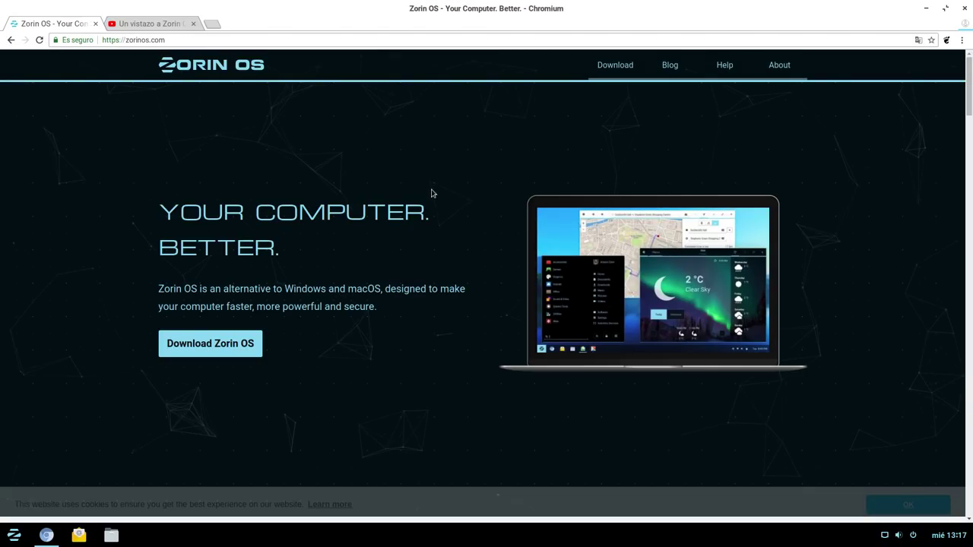
# - Open the Zorin OS download page, review the Ultimate, Business and Core editions, and choose the custom payment amount for Zorin OS 12.4 Core
pyautogui.scroll(-1, 217, 321)
pyautogui.click(216, 321)
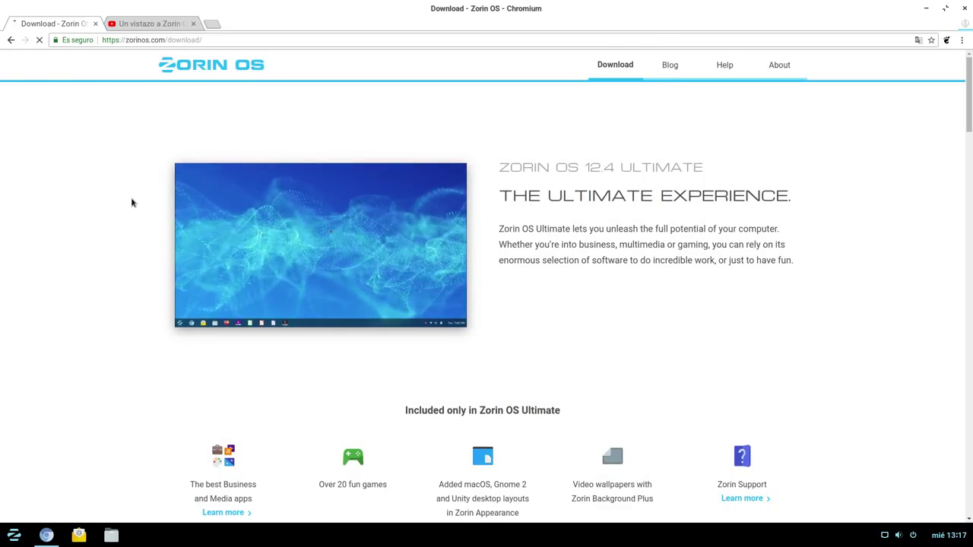
pyautogui.scroll(-7, 170, 250)
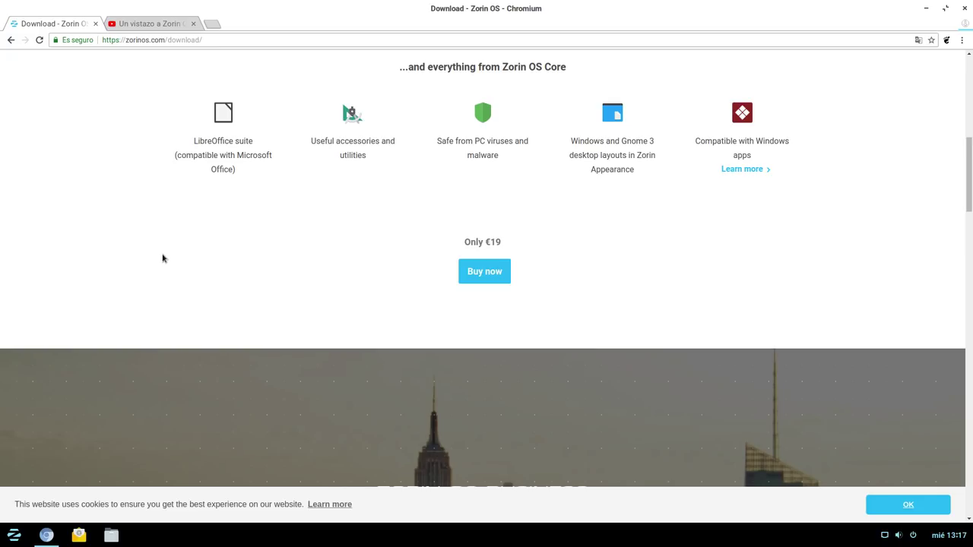
pyautogui.scroll(-5, 369, 311)
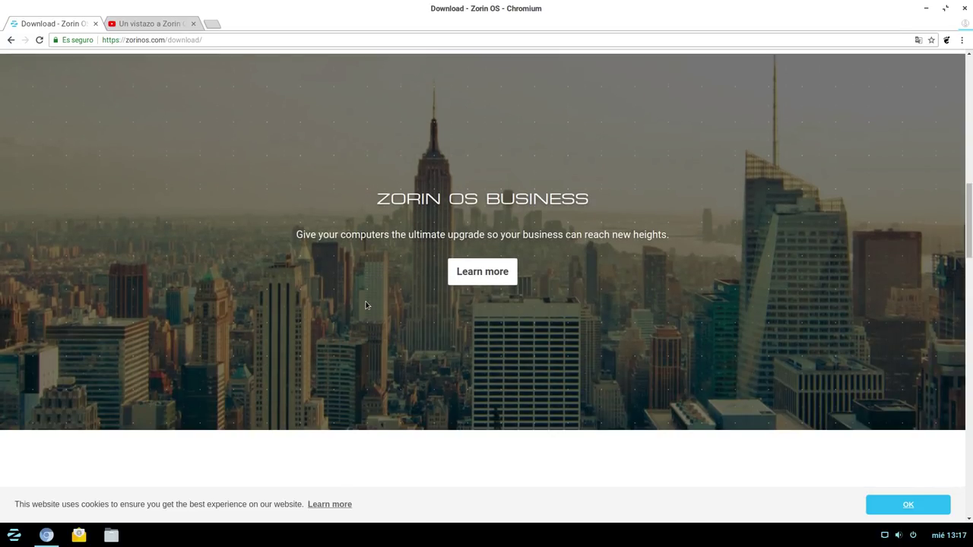
pyautogui.scroll(-7, 366, 305)
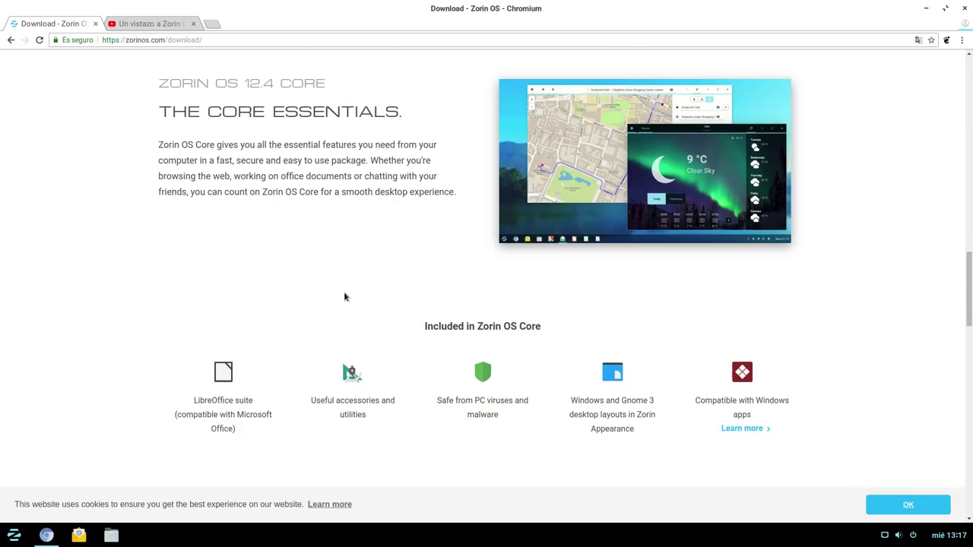
pyautogui.scroll(-3, 342, 295)
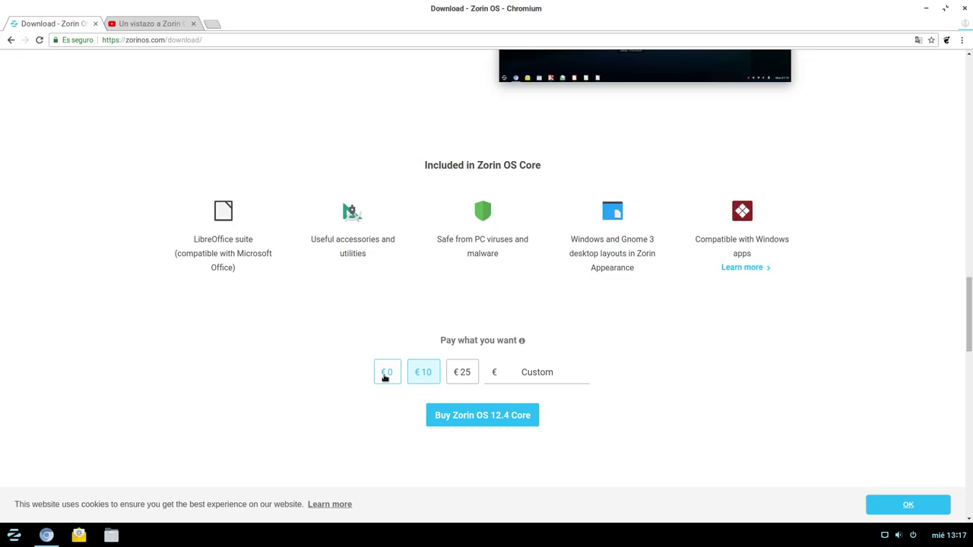
pyautogui.click(504, 376)
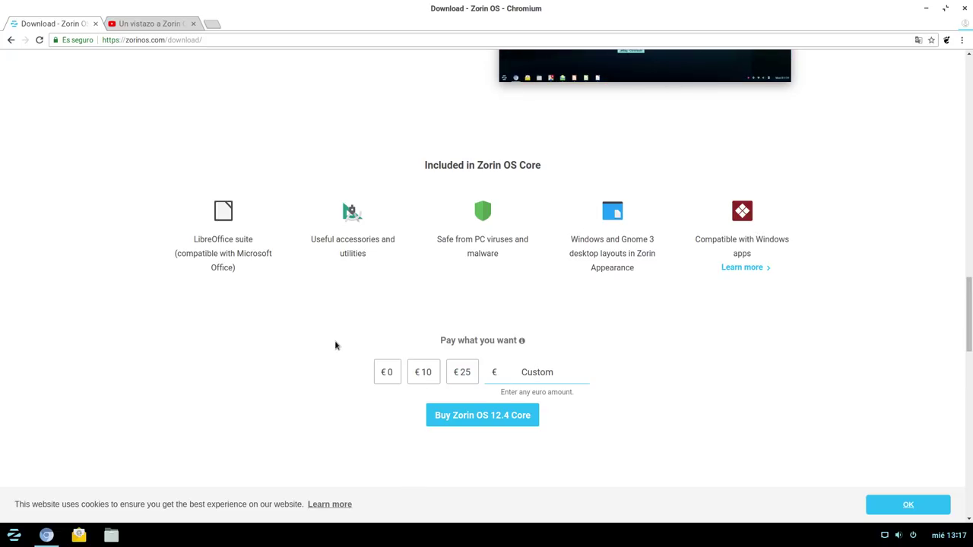
# - Minimise the browser and open the application menu on the desktop
pyautogui.click(927, 9)
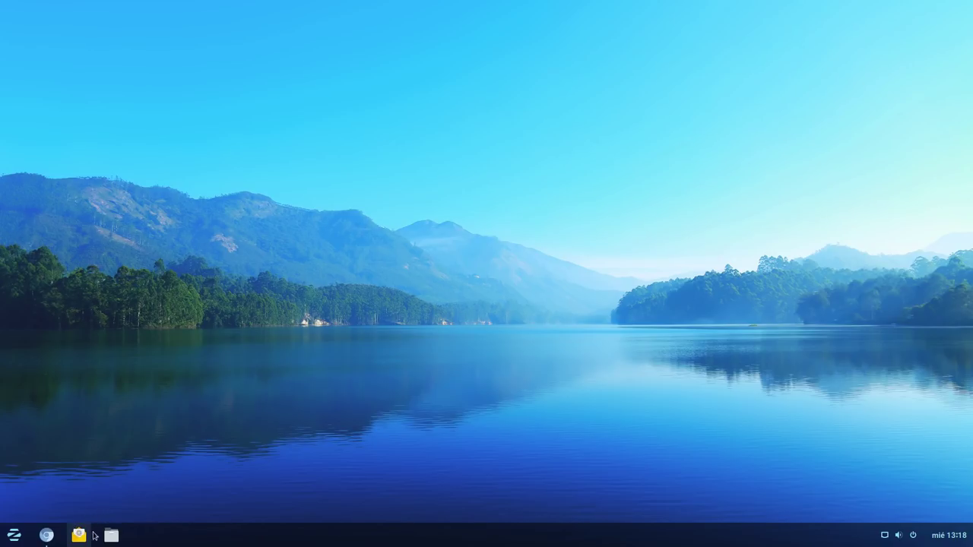
pyautogui.click(14, 535)
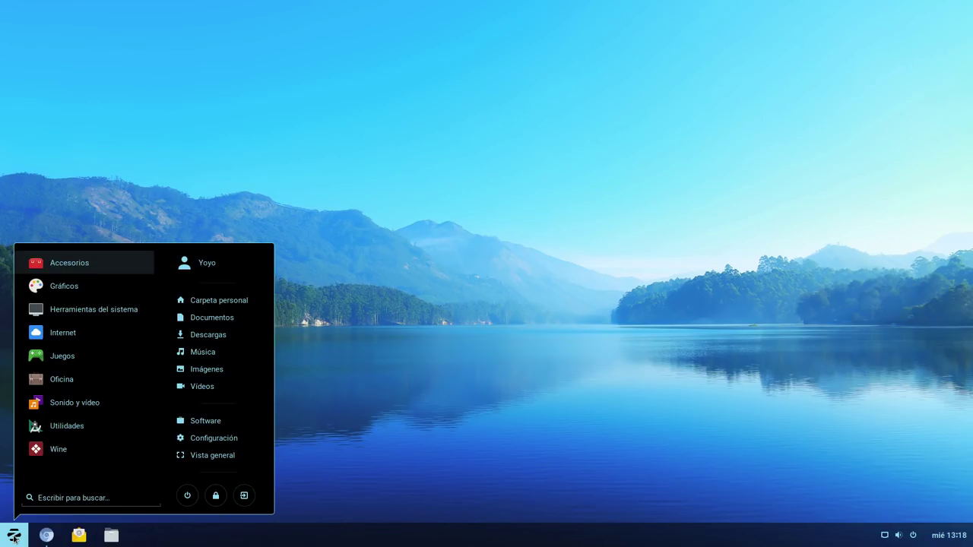